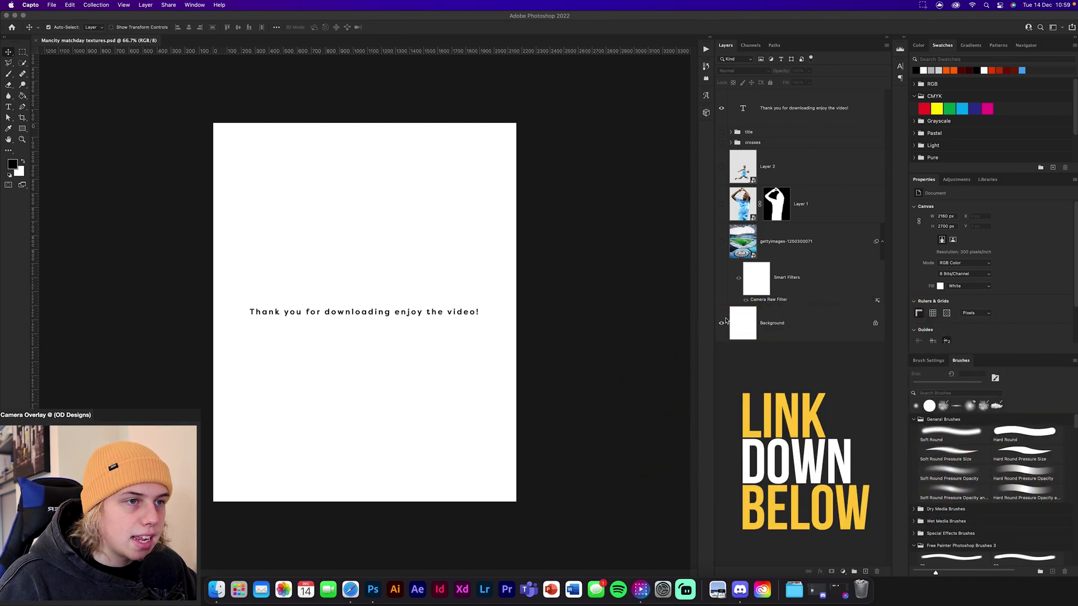
Show the stadium image, Layer 1 and Layer 2, and hide the thank-you text layer
{"action": "left_click", "coordinate": [721, 241]}
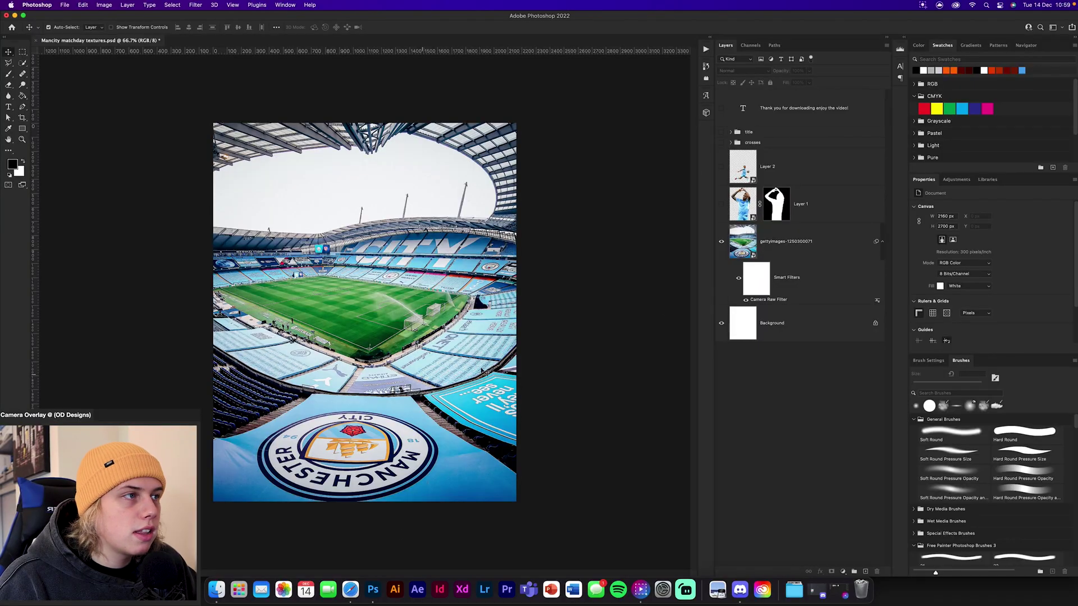
{"action": "left_click", "coordinate": [722, 204]}
{"action": "left_click", "coordinate": [721, 166]}
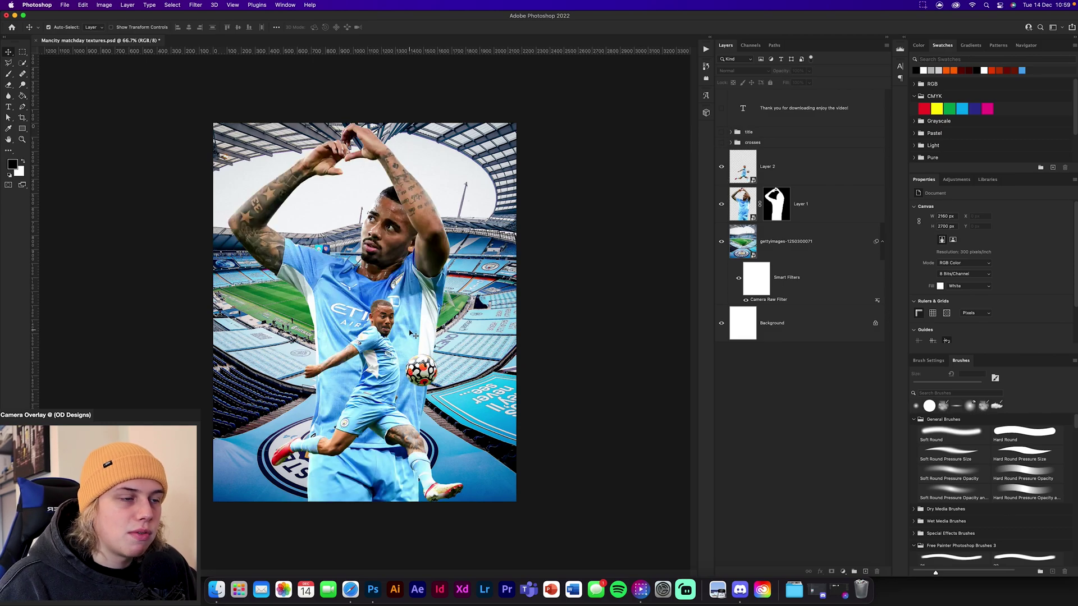
Examine the kicking player's face, shirt and the ball up close against the larger player cut-out
{"action": "key", "text": "super+plus"}
{"action": "key", "text": "super+plus"}
{"action": "key", "text": "super+plus"}
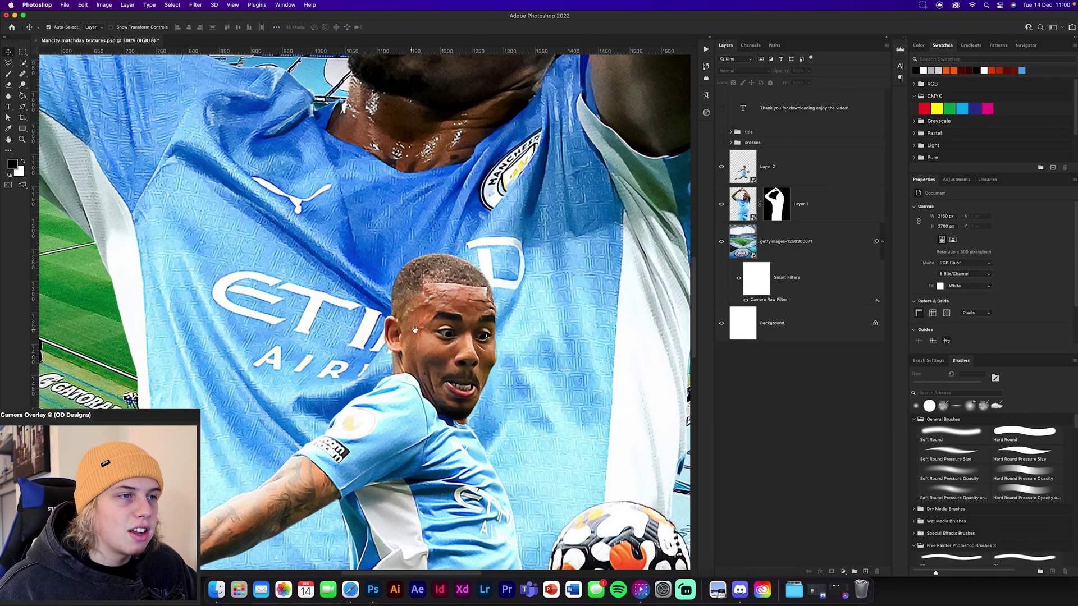
{"action": "left_click_drag", "start_coordinate": [463, 359], "coordinate": [425, 303]}
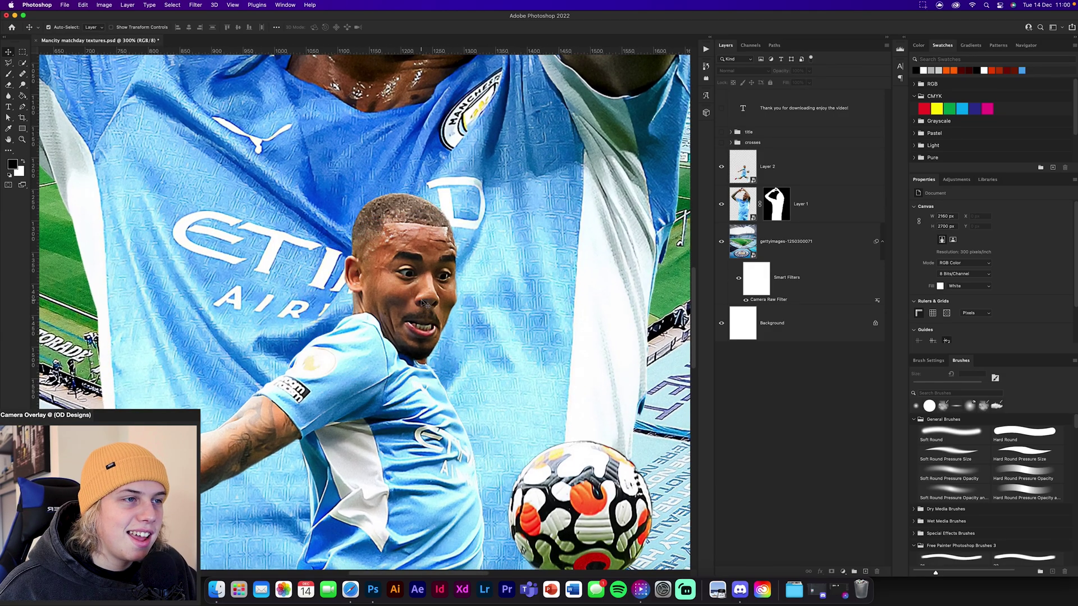
{"action": "left_click_drag", "start_coordinate": [466, 416], "coordinate": [418, 354]}
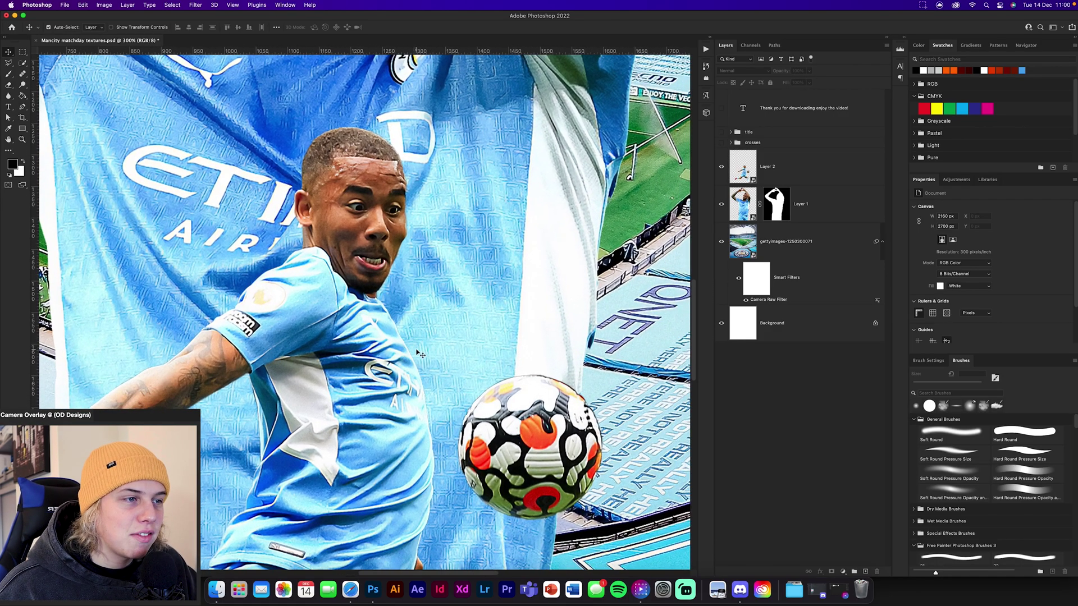
{"action": "key", "text": "super+minus"}
{"action": "key", "text": "super+minus"}
{"action": "key", "text": "super+minus"}
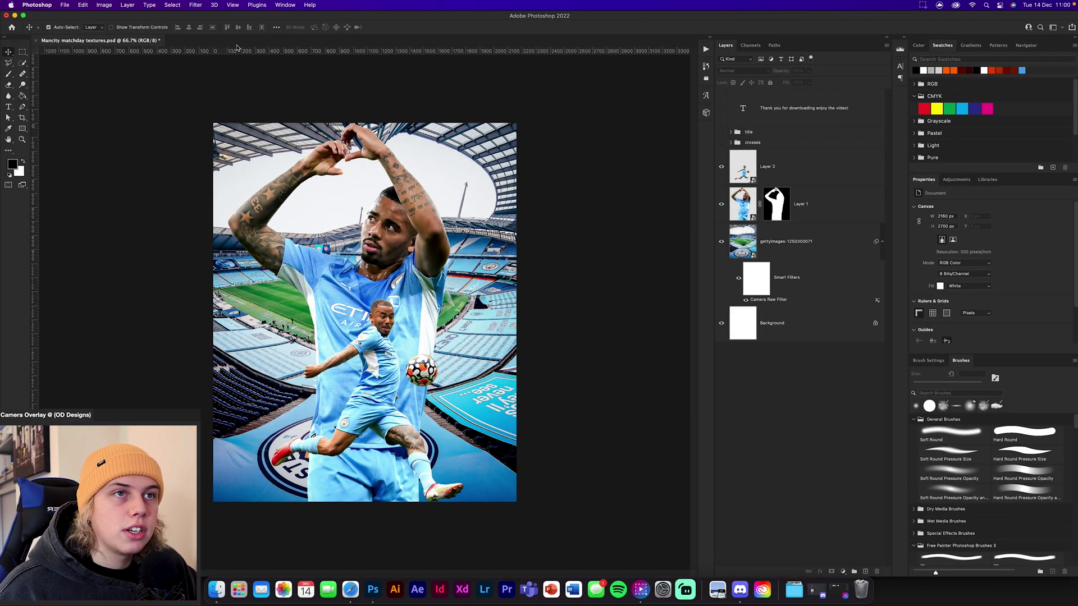
Create a new white RGB document of 2160 x 2700 pixels at 300 pixels/inch
{"action": "right_click", "coordinate": [206, 43]}
{"action": "left_click", "coordinate": [223, 88]}
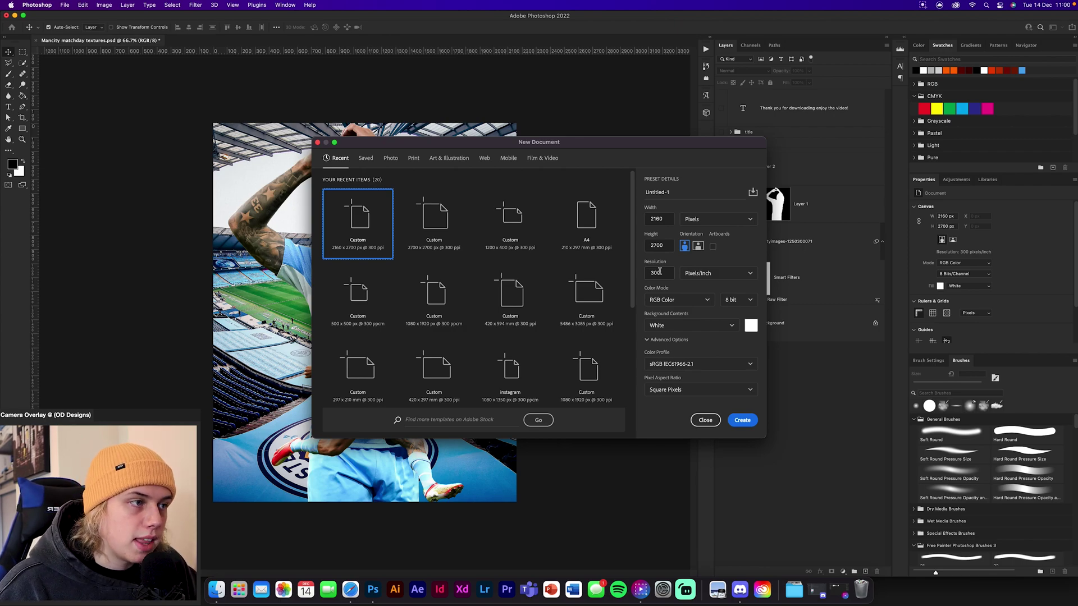
{"action": "left_click", "coordinate": [742, 420]}
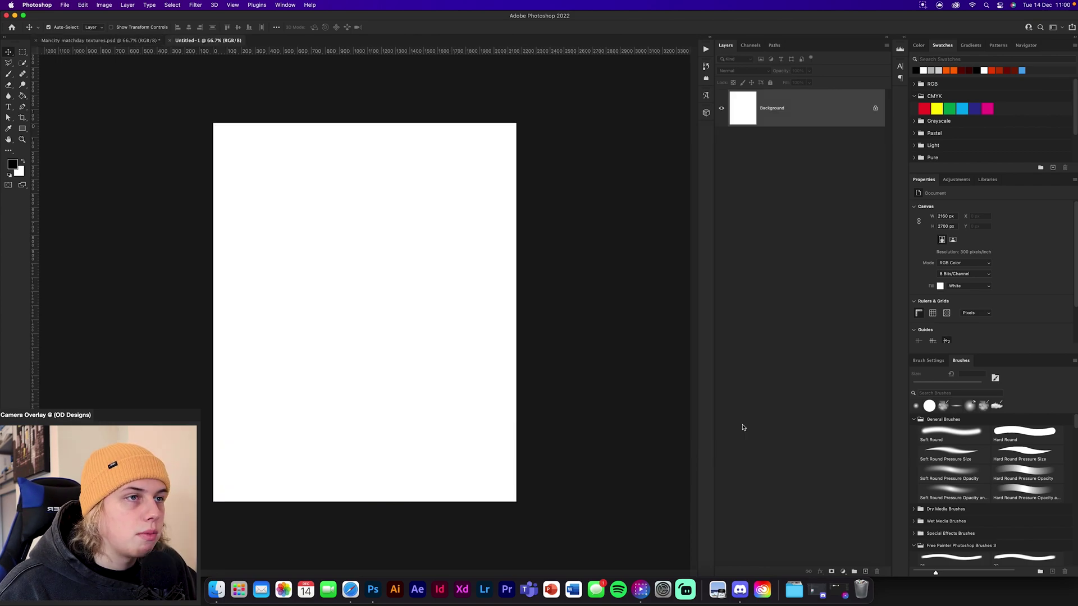
Copy the stadium image layer from the Mancity matchday textures document into the new document and align it to fill the canvas
{"action": "left_click", "coordinate": [126, 40]}
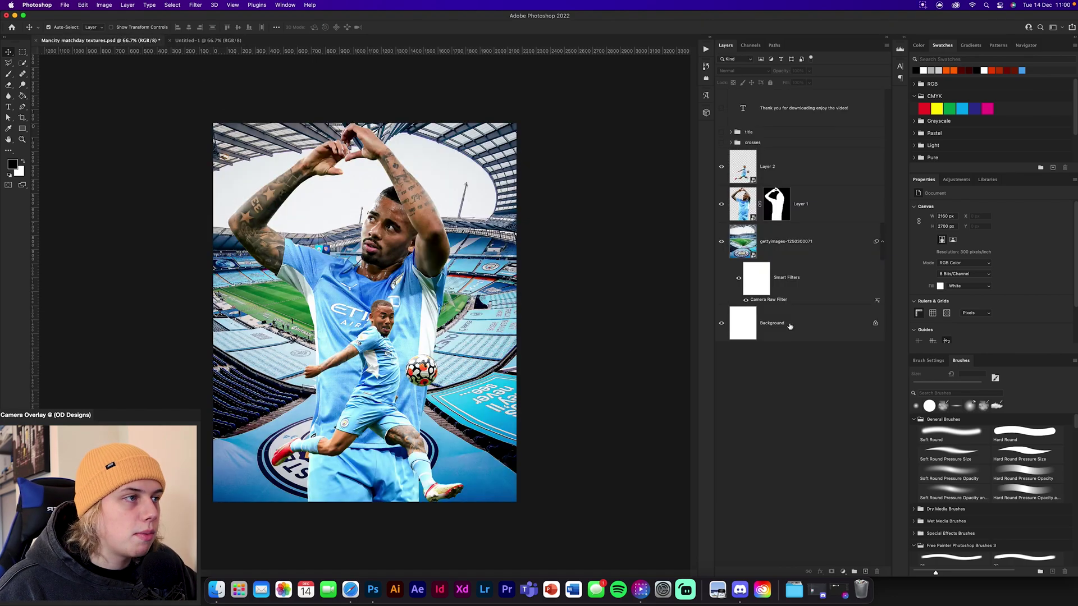
{"action": "left_click", "coordinate": [803, 249]}
{"action": "left_click_drag", "start_coordinate": [803, 250], "coordinate": [393, 345]}
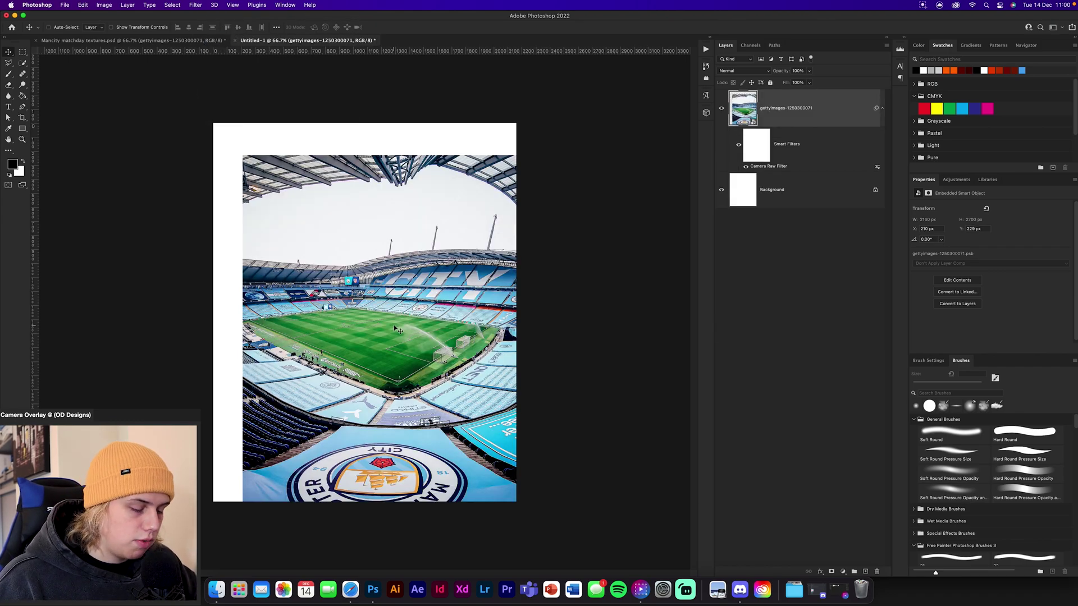
{"action": "key", "text": "ctrl+t"}
{"action": "left_click_drag", "start_coordinate": [438, 307], "coordinate": [408, 274]}
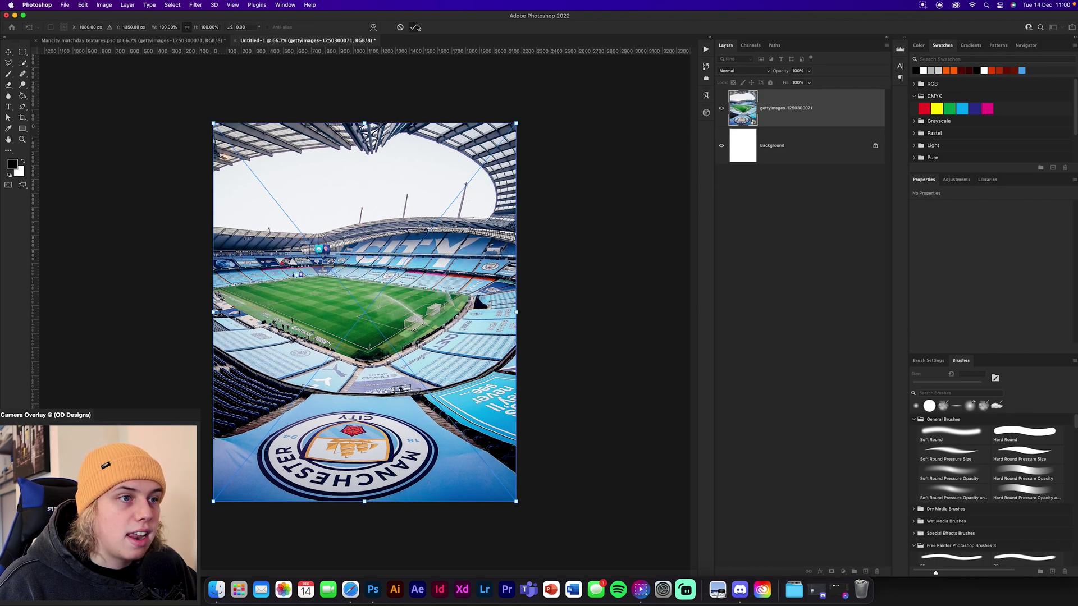
{"action": "key", "text": "Return"}
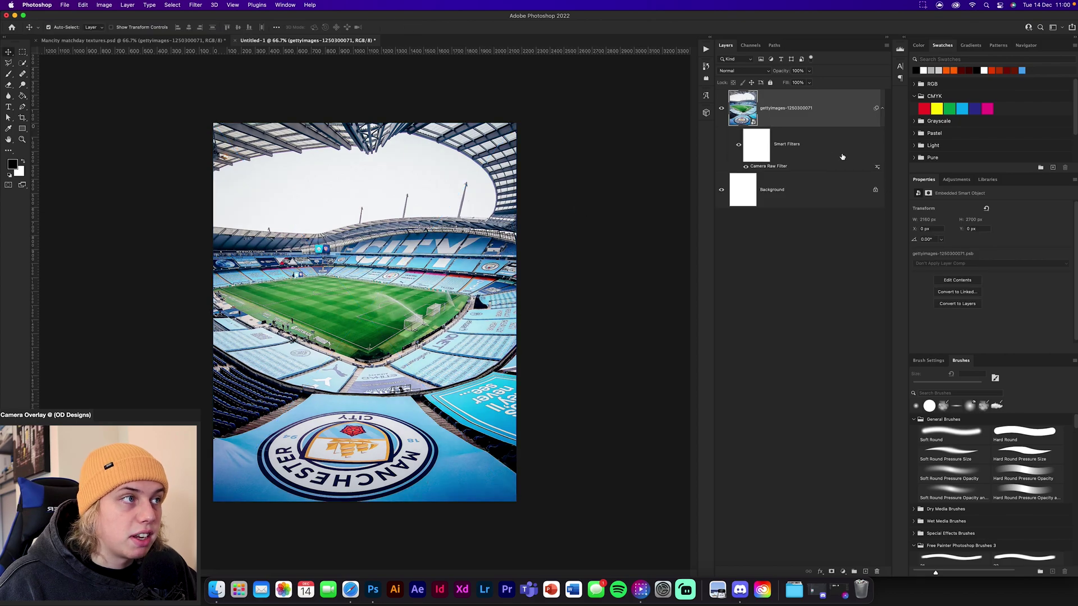
Rename the stadium image layer as Stadium
{"action": "double_click", "coordinate": [787, 108]}
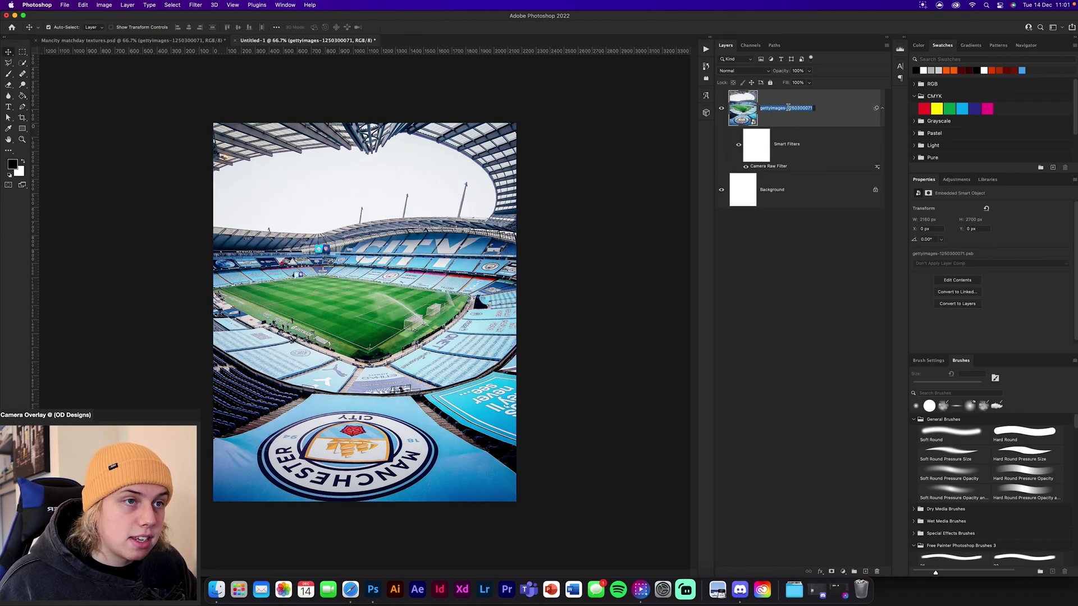
{"action": "type", "text": "Stadium"}
{"action": "key", "text": "Return"}
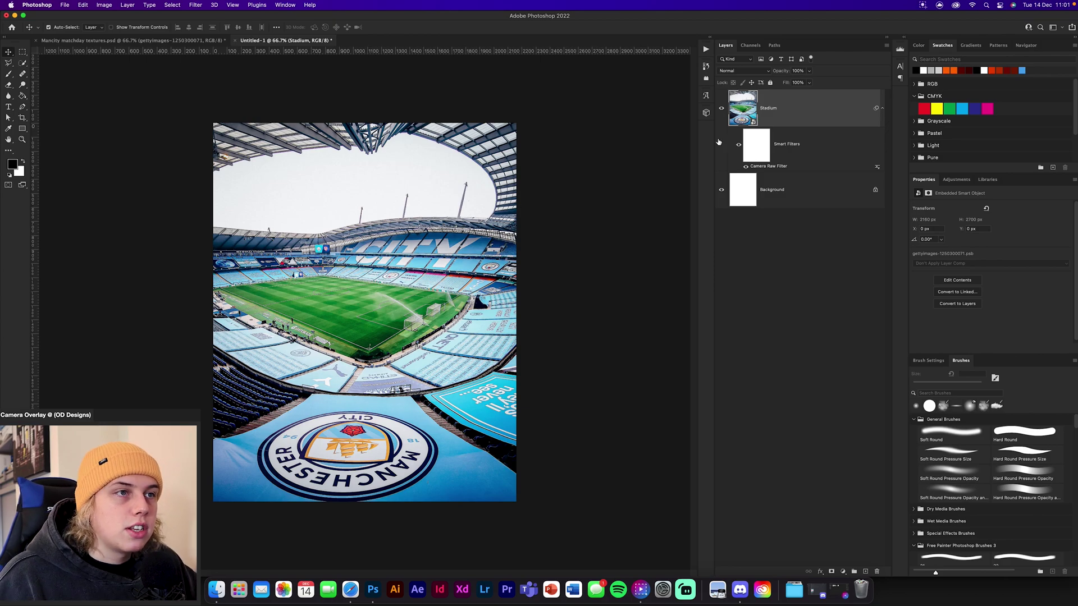
Draw a white-filled rectangle of about 1087 x 2679 px over the left half of the stadium image
{"action": "key", "text": "u"}
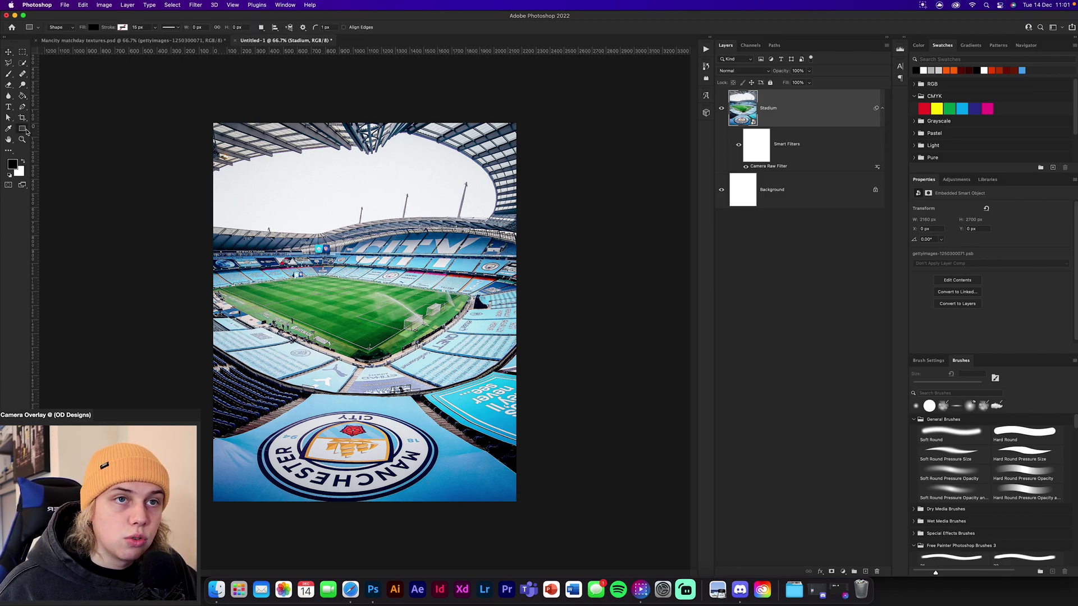
{"action": "left_click", "coordinate": [93, 28]}
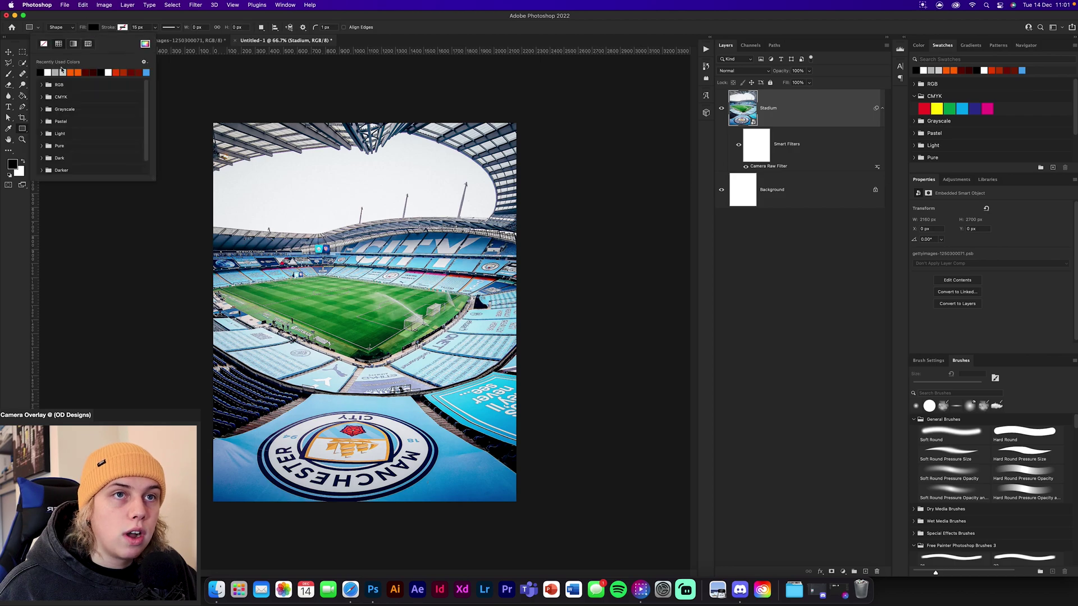
{"action": "left_click", "coordinate": [48, 72]}
{"action": "left_click", "coordinate": [180, 88]}
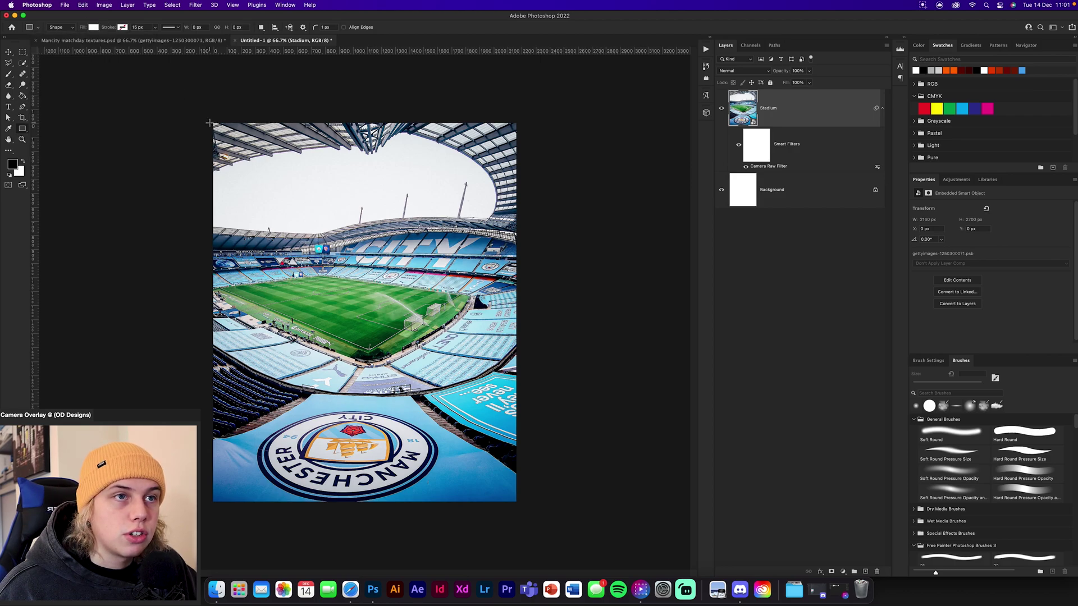
{"action": "left_click_drag", "start_coordinate": [213, 122], "coordinate": [365, 498]}
{"action": "left_click", "coordinate": [8, 51]}
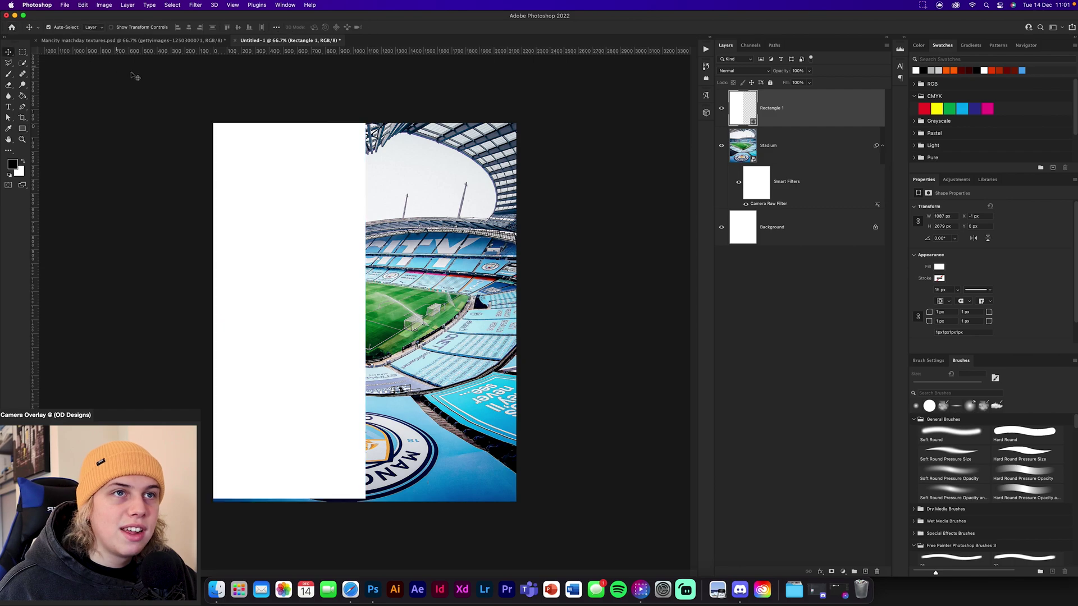
Add a vertical guide at 50% of the canvas width
{"action": "left_click", "coordinate": [150, 115]}
{"action": "left_click", "coordinate": [232, 5]}
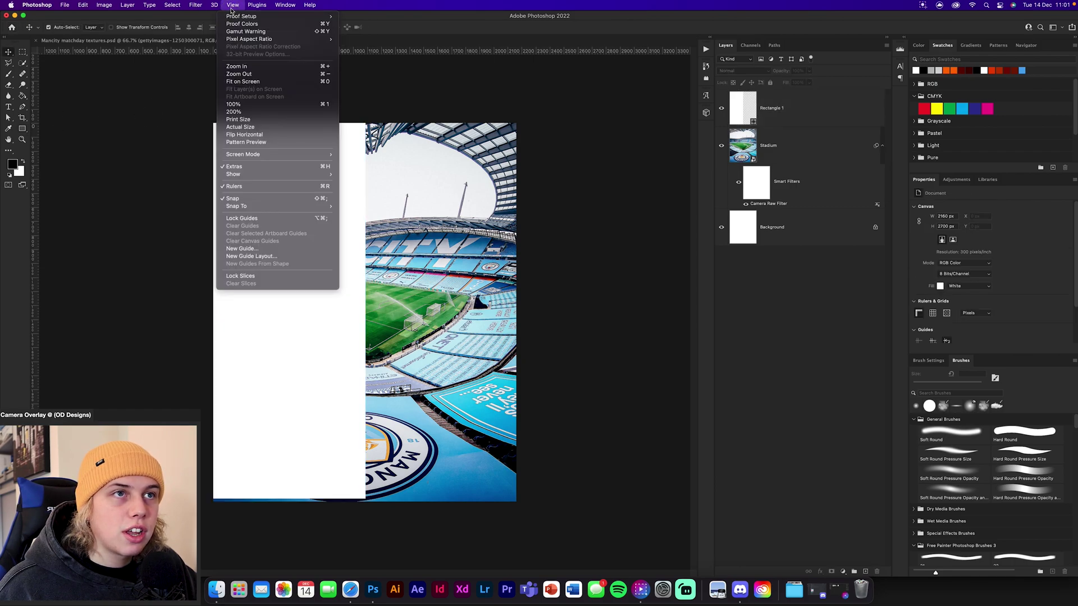
{"action": "left_click", "coordinate": [250, 251]}
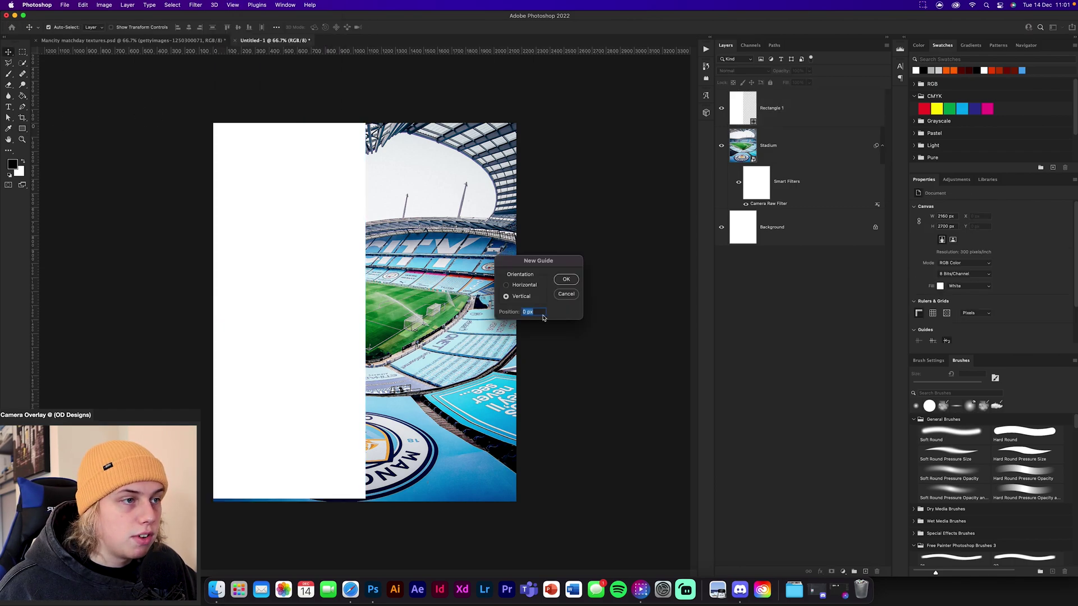
{"action": "type", "text": "50%"}
{"action": "key", "text": "Return"}
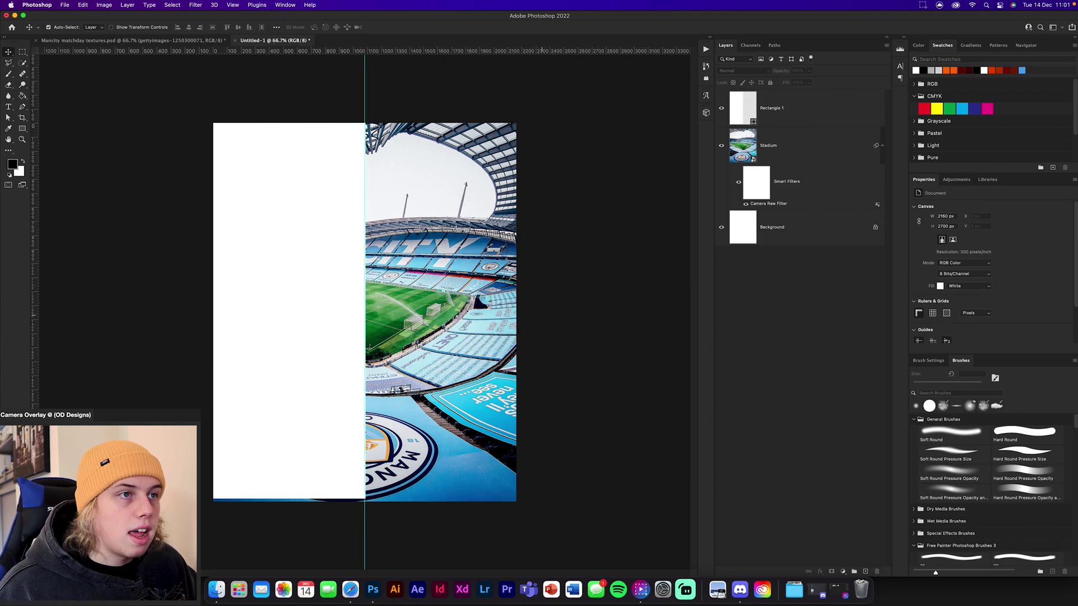
Resize the white rectangle so its right edge lines up exactly with the centre guide
{"action": "left_click", "coordinate": [342, 253]}
{"action": "key", "text": "super+t"}
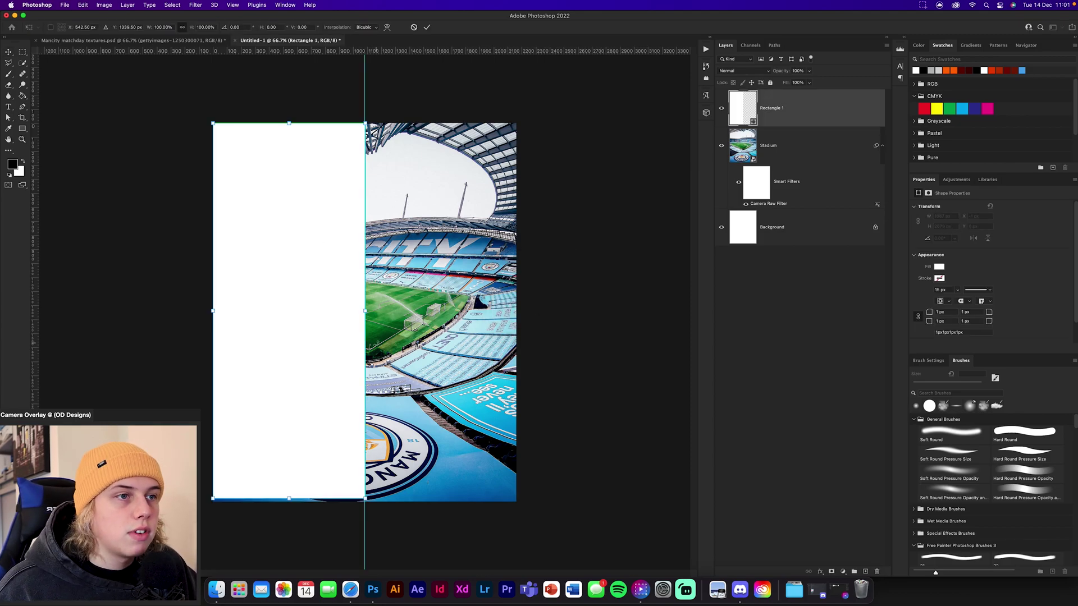
{"action": "key", "text": "super+plus"}
{"action": "key", "text": "super+plus"}
{"action": "left_click_drag", "start_coordinate": [368, 309], "coordinate": [365, 309]}
{"action": "left_click", "coordinate": [427, 27]}
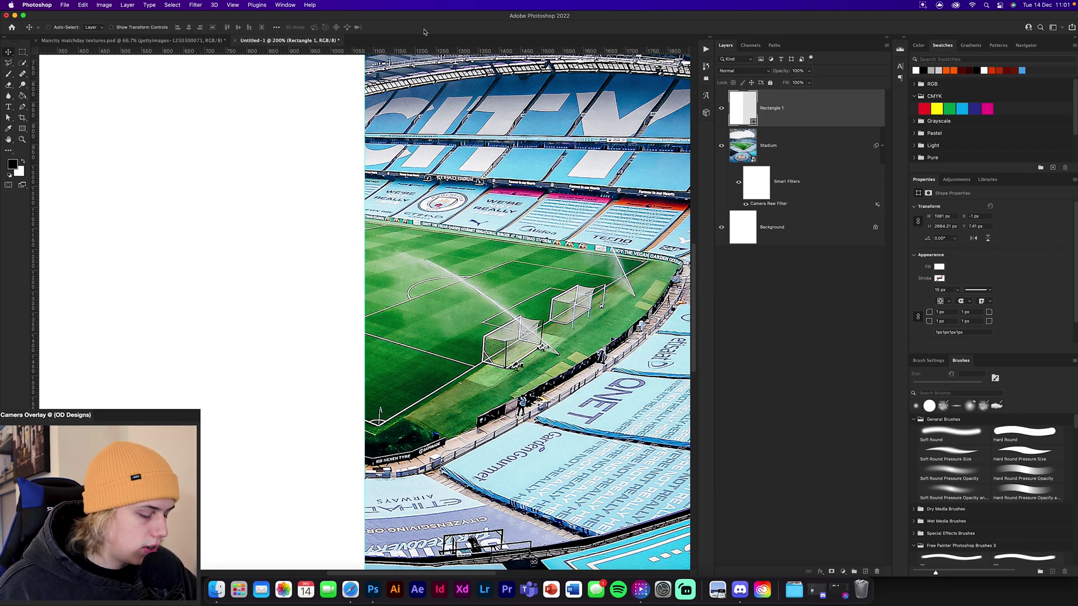
{"action": "key", "text": "super+minus"}
{"action": "key", "text": "super+minus"}
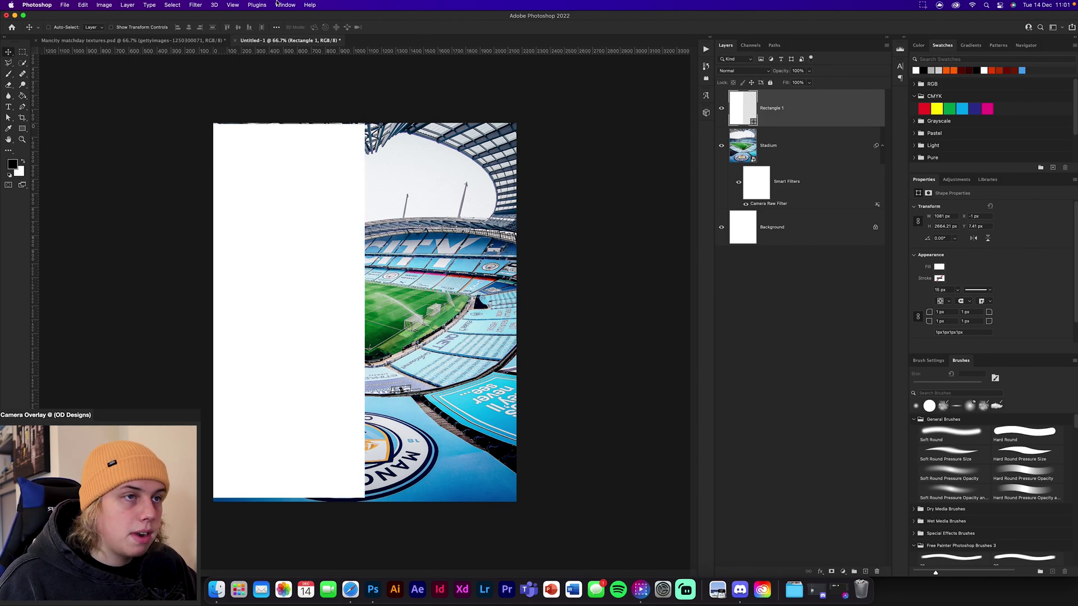
Extend the white rectangle past the canvas's outer edges to about 1188 x 2787 px, keeping its right edge on the guide
{"action": "key", "text": "super+t"}
{"action": "left_click_drag", "start_coordinate": [290, 125], "coordinate": [289, 115]}
{"action": "left_click_drag", "start_coordinate": [213, 308], "coordinate": [197, 310]}
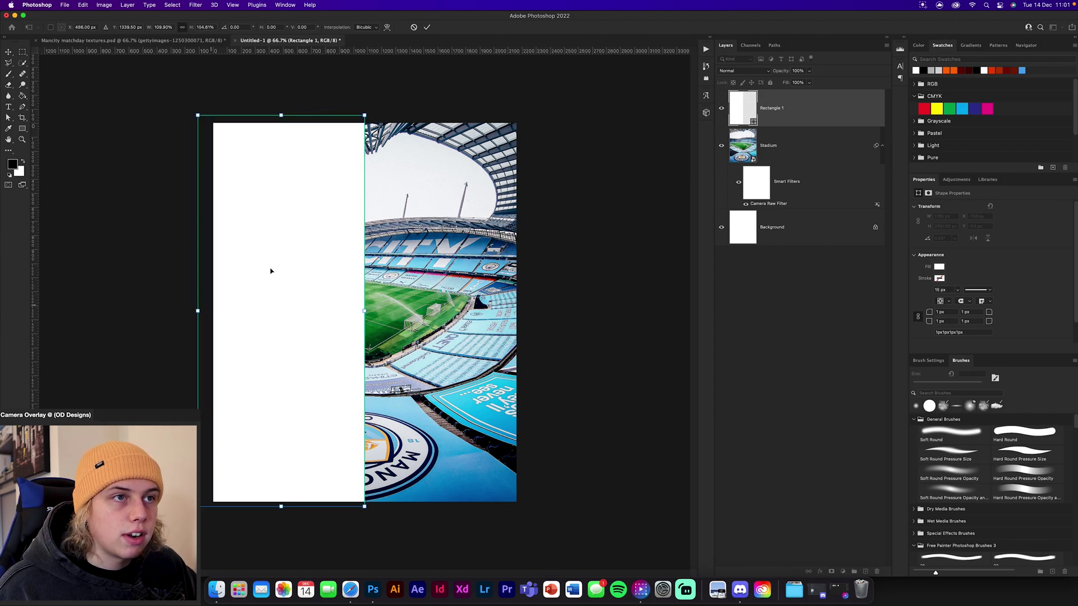
{"action": "left_click", "coordinate": [427, 27]}
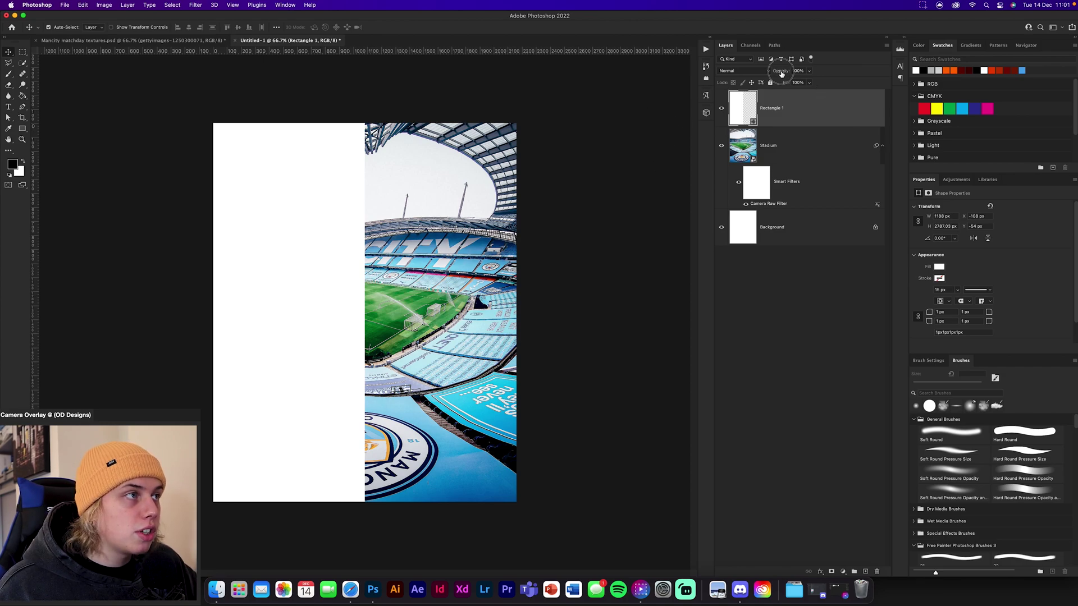
Lower the white rectangle's opacity so the stadium shows faintly through it, and deselect the layer
{"action": "left_click_drag", "start_coordinate": [781, 74], "coordinate": [781, 74]}
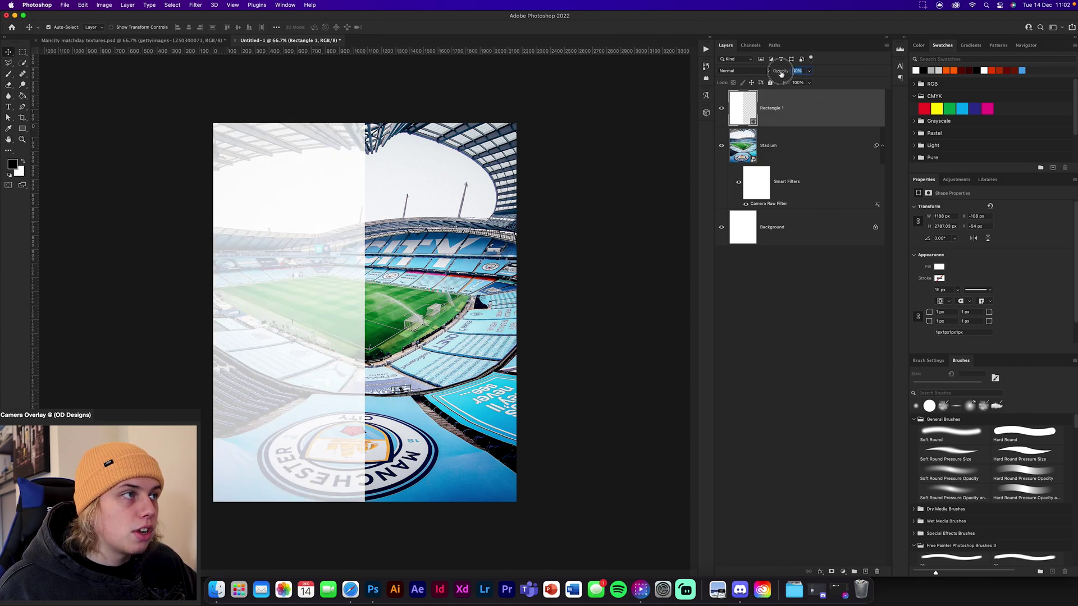
{"action": "left_click_drag", "start_coordinate": [781, 74], "coordinate": [780, 74]}
{"action": "left_click", "coordinate": [635, 178]}
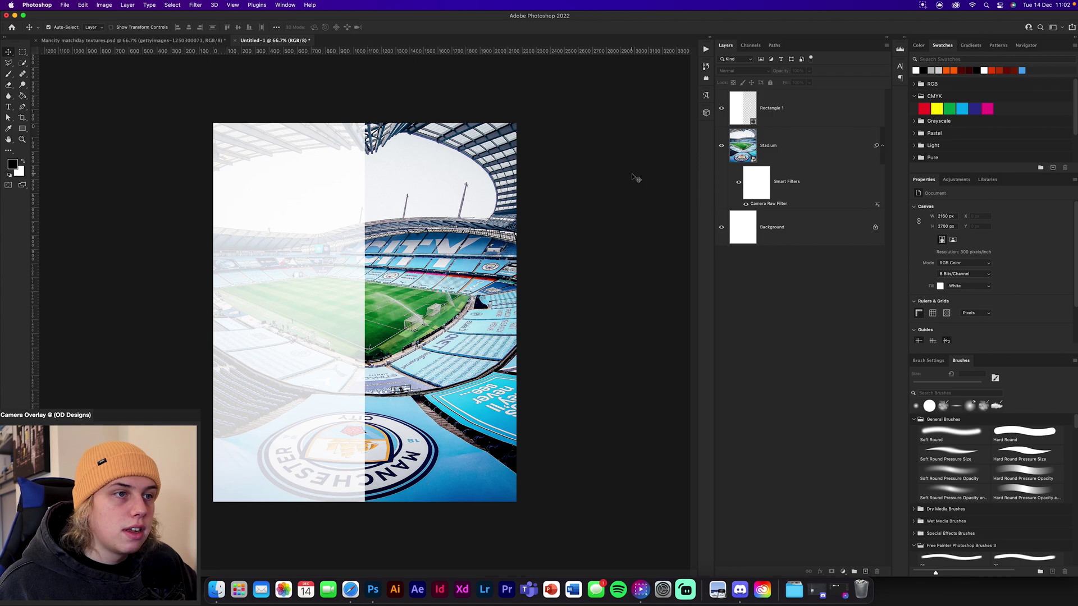
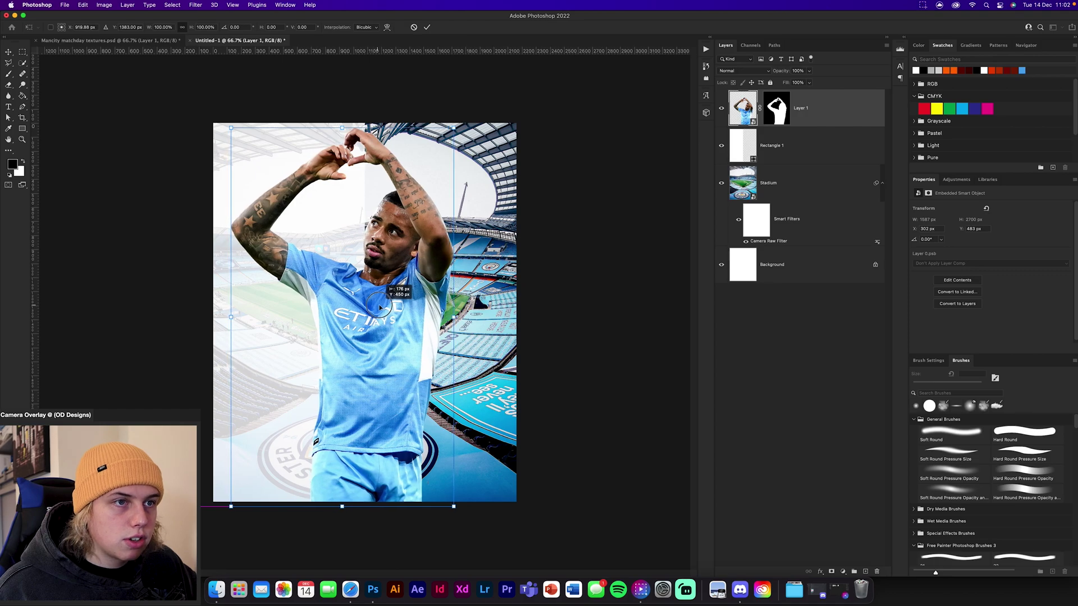
Commit the large player cutout's placement over the stadium and convert the masked layer to a smart object
{"action": "left_click", "coordinate": [427, 26]}
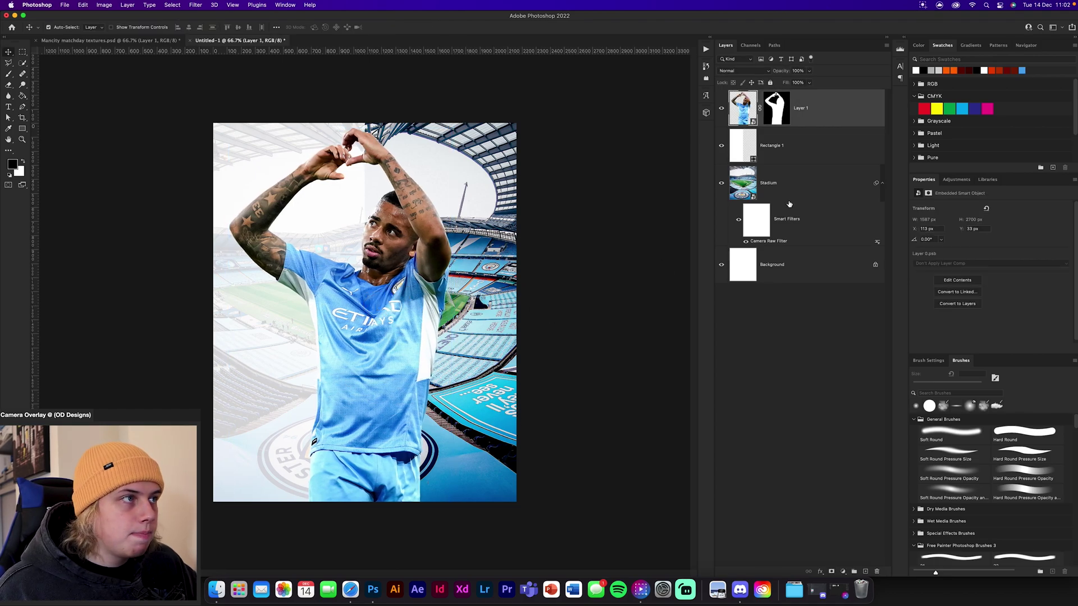
{"action": "right_click", "coordinate": [816, 121]}
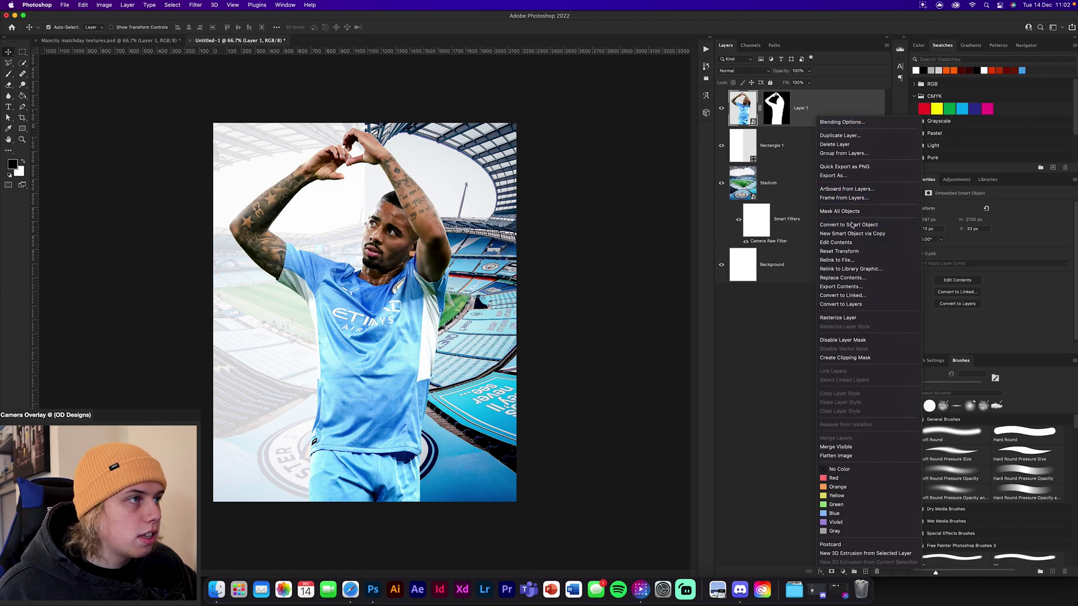
{"action": "left_click", "coordinate": [842, 189]}
Add a Curves adjustment above the player, raise its midpoint strongly to brighten the image, and invert its mask to black
{"action": "left_click", "coordinate": [843, 573]}
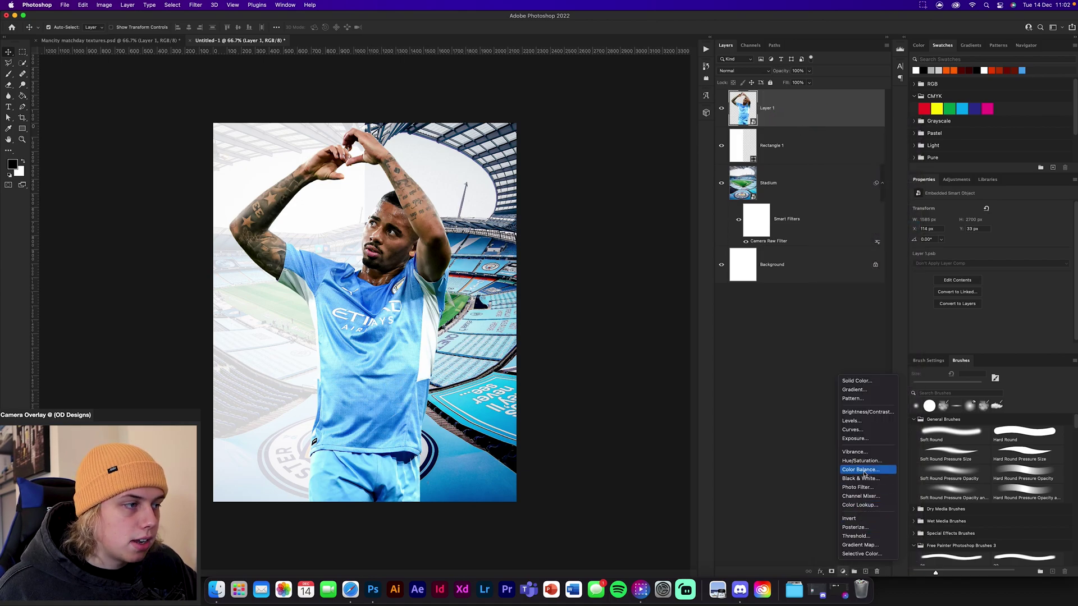
{"action": "left_click", "coordinate": [854, 430]}
{"action": "left_click_drag", "start_coordinate": [1001, 275], "coordinate": [987, 254]}
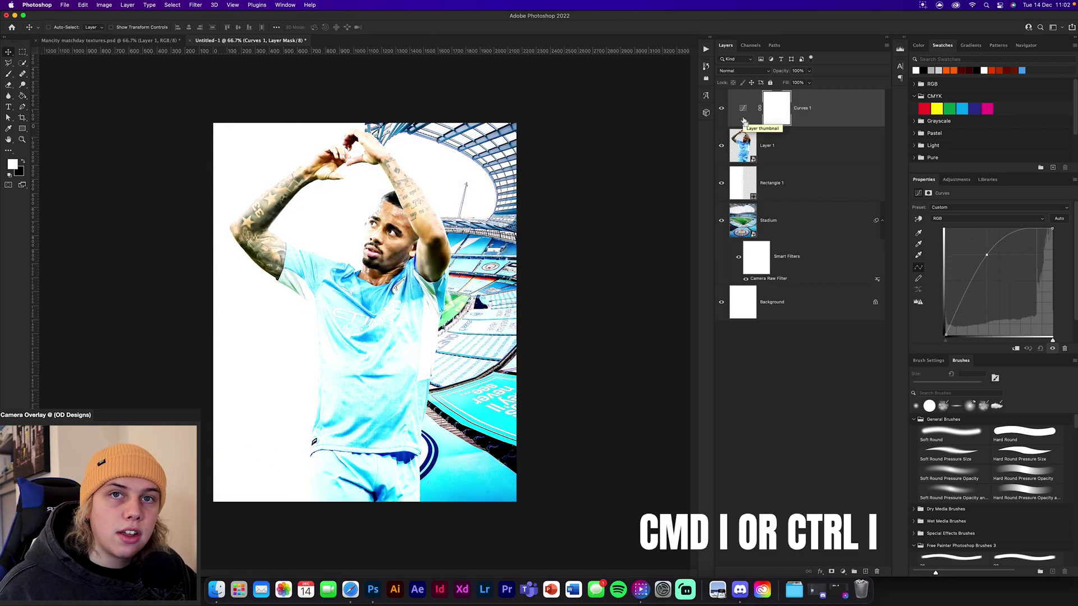
{"action": "key", "text": "super+i"}
Paint the large player's eye whites into the Curves mask with a 20 px Hard Round brush at 100% opacity, and clean up the edges
{"action": "key", "text": "super+plus"}
{"action": "key", "text": "super+plus"}
{"action": "key", "text": "super+plus"}
{"action": "key", "text": "super+plus"}
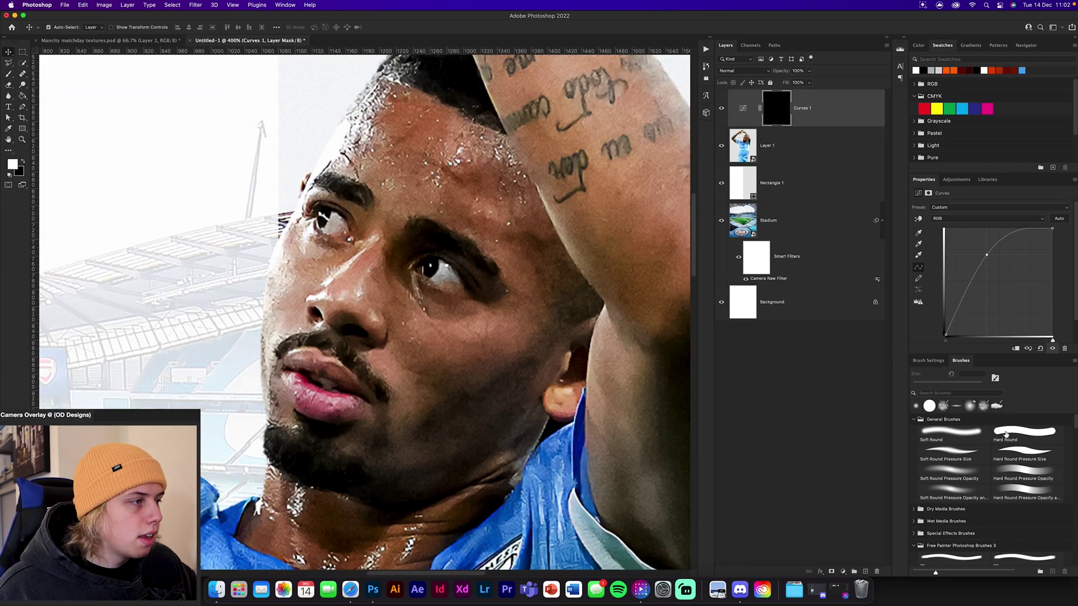
{"action": "left_click", "coordinate": [1006, 434]}
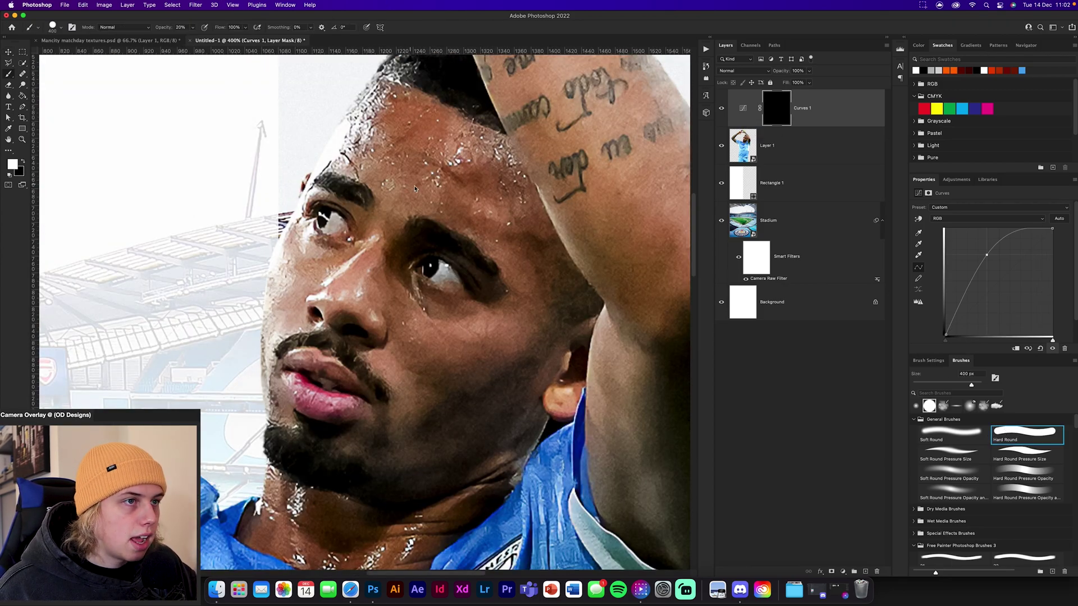
{"action": "key", "text": "bracketleft"}
{"action": "key", "text": "bracketleft"}
{"action": "key", "text": "bracketleft"}
{"action": "key", "text": "bracketleft"}
{"action": "key", "text": "bracketleft"}
{"action": "key", "text": "bracketleft"}
{"action": "key", "text": "0"}
{"action": "mouse_move", "coordinate": [459, 285]}
{"action": "left_mouse_down"}
{"action": "mouse_move", "coordinate": [430, 269]}
{"action": "mouse_move", "coordinate": [441, 267]}
{"action": "left_mouse_up"}
{"action": "left_click_drag", "start_coordinate": [348, 225], "coordinate": [330, 222]}
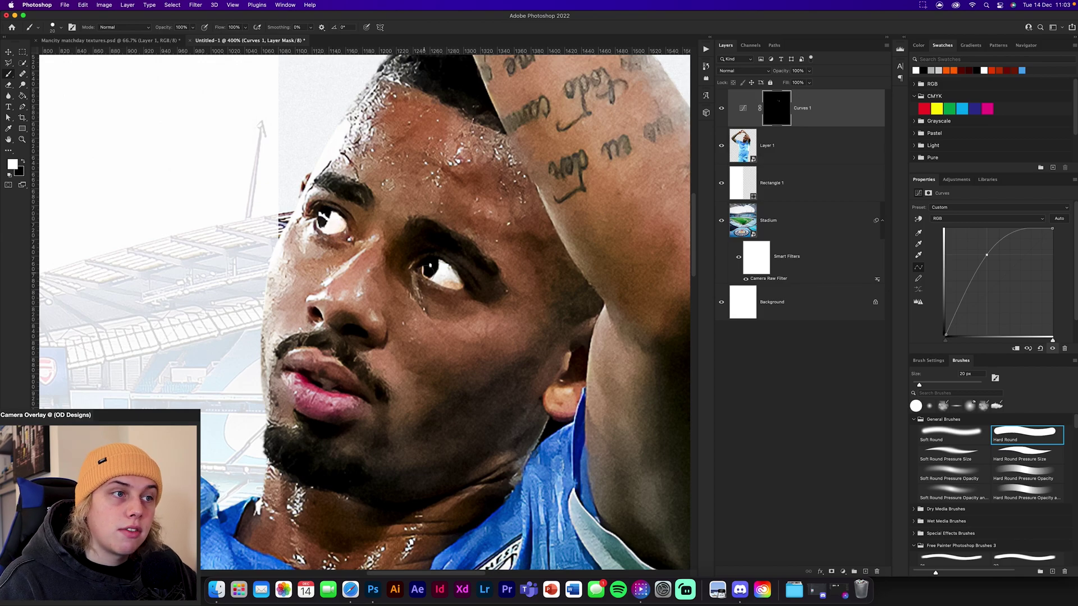
{"action": "key", "text": "x"}
{"action": "mouse_move", "coordinate": [443, 292]}
{"action": "left_mouse_down"}
{"action": "mouse_move", "coordinate": [469, 292]}
{"action": "mouse_move", "coordinate": [403, 295]}
{"action": "left_mouse_up"}
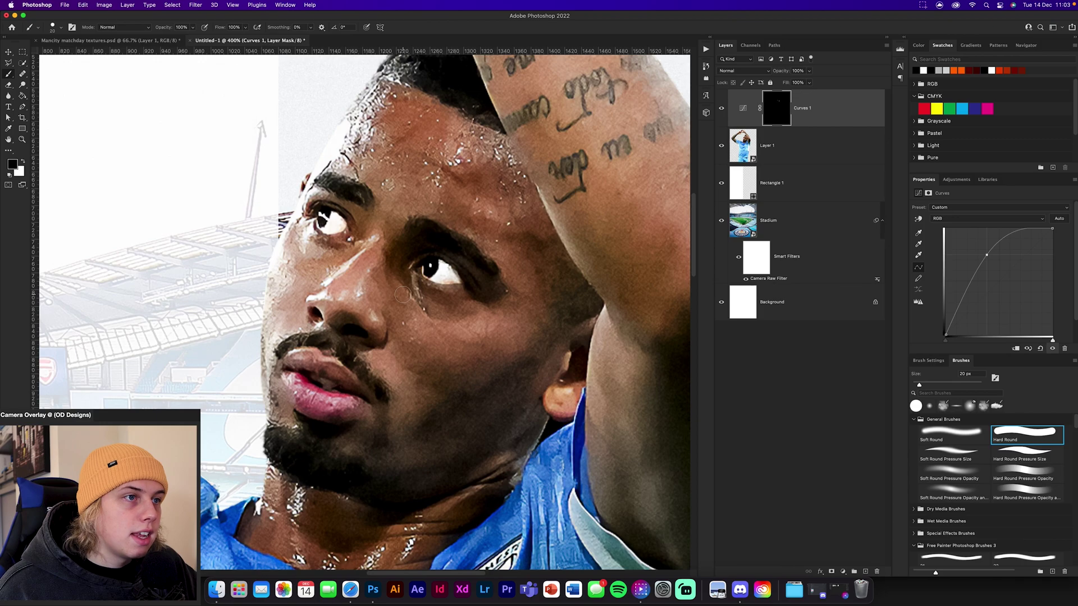
Add a Hue/Saturation adjustment with saturation -100 and replace its mask with a copy of the Curves mask
{"action": "left_click", "coordinate": [842, 571]}
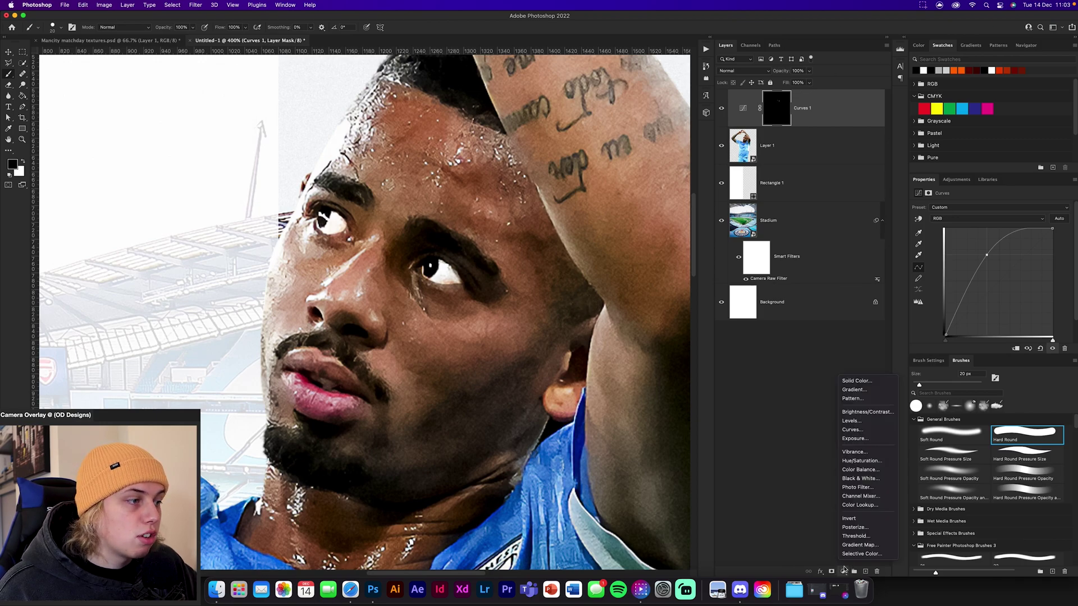
{"action": "left_click", "coordinate": [873, 461]}
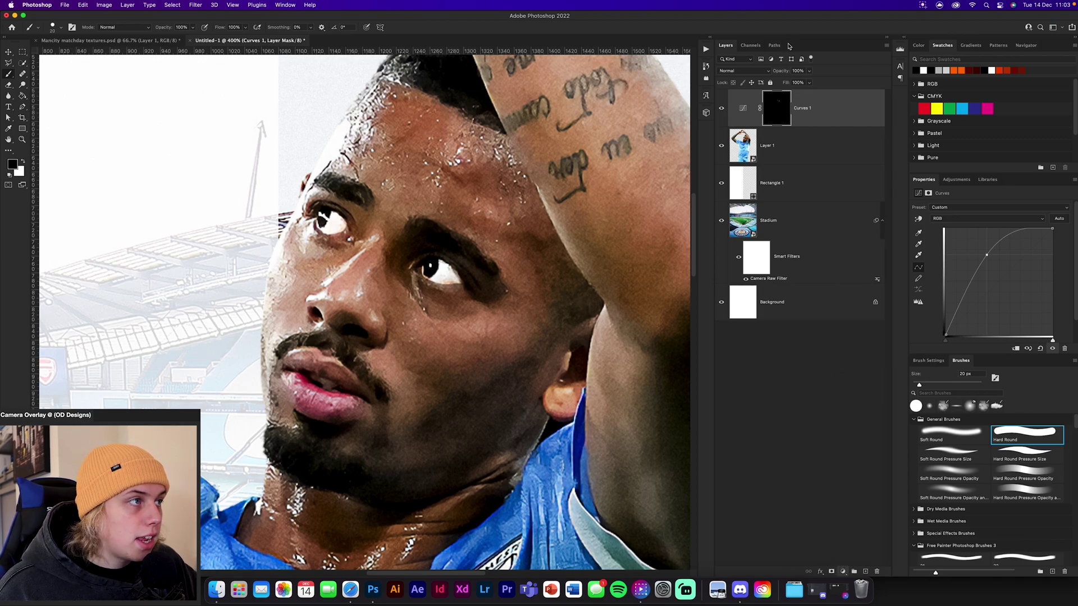
{"action": "left_click_drag", "start_coordinate": [991, 255], "coordinate": [892, 245]}
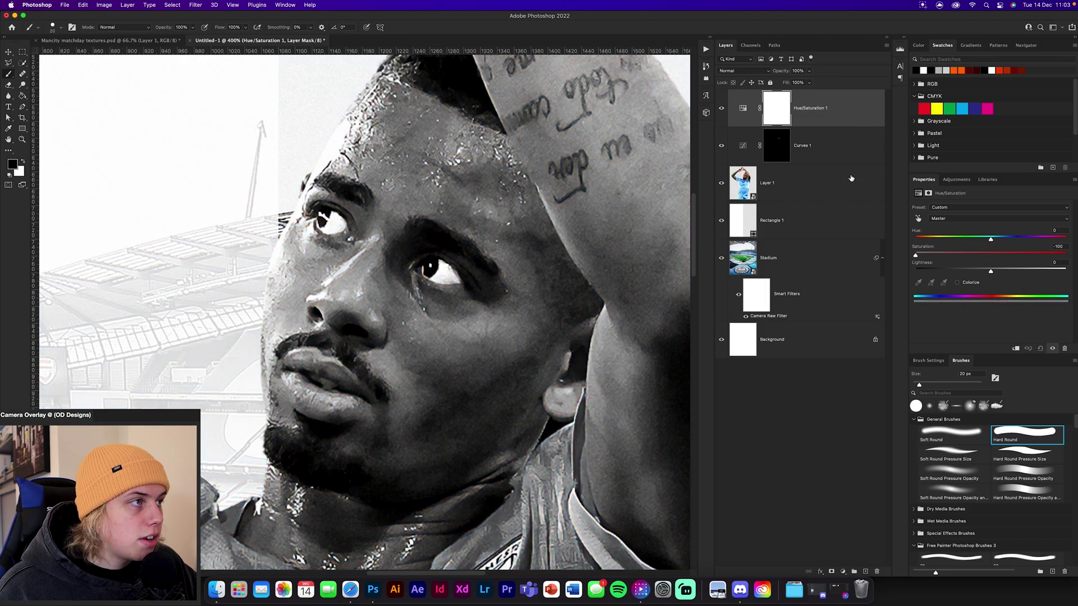
{"action": "key", "text": "super+i"}
{"action": "left_click_drag", "start_coordinate": [782, 151], "coordinate": [780, 109]}
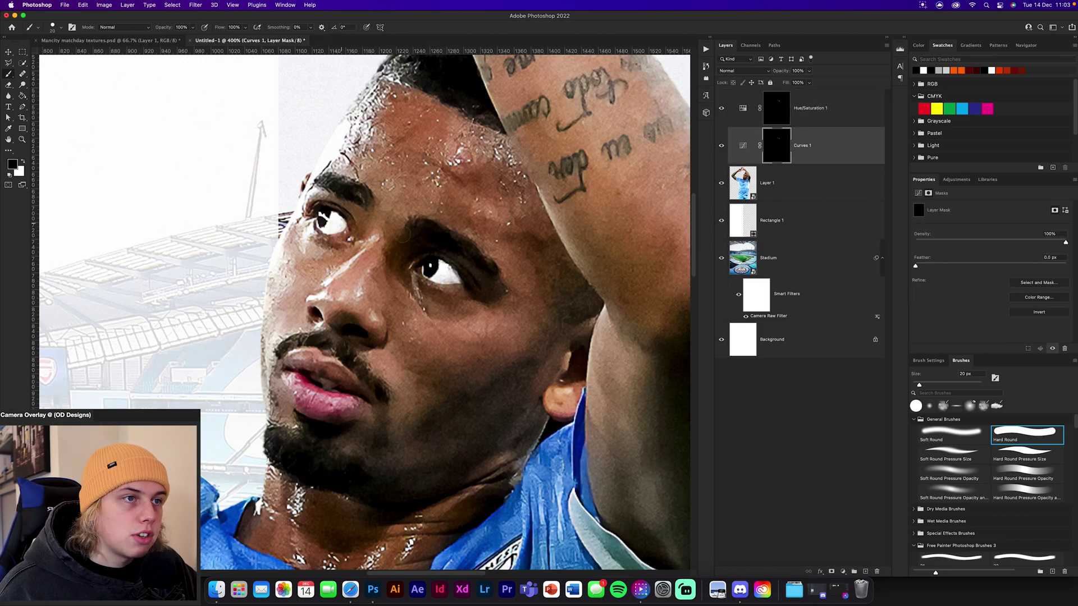
Lower the curve point of the Curves adjustment slightly to soften the eye brightening
{"action": "key", "text": "super+minus"}
{"action": "key", "text": "super+minus"}
{"action": "key", "text": "super+minus"}
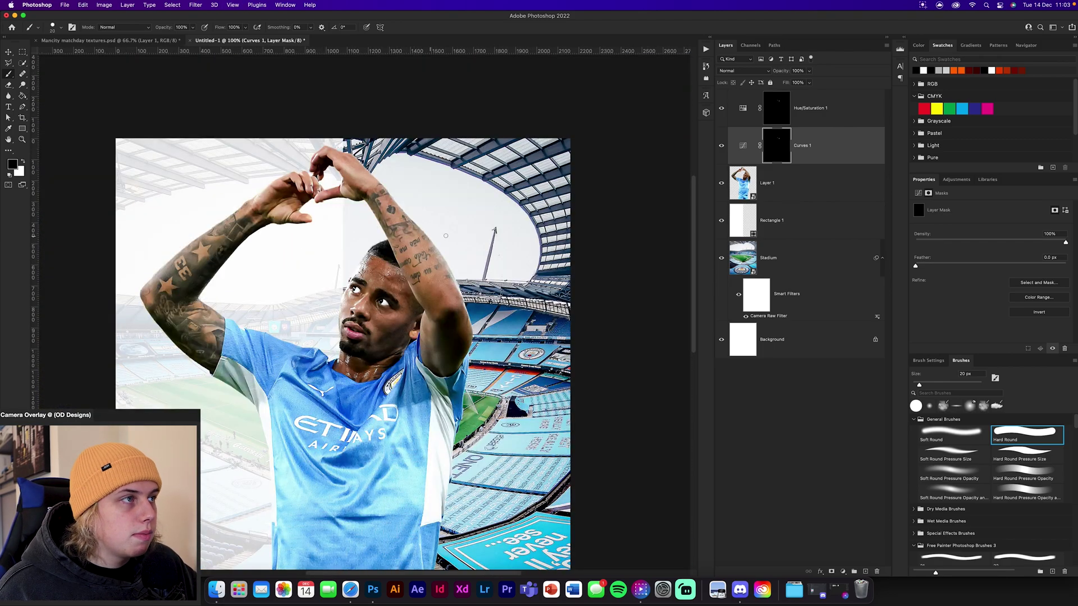
{"action": "left_click", "coordinate": [742, 148]}
{"action": "left_click_drag", "start_coordinate": [985, 254], "coordinate": [989, 264]}
Paint the large player's teeth into the Curves mask with a smaller brush and copy that mask onto the Hue/Saturation layer
{"action": "key", "text": "super+plus"}
{"action": "key", "text": "super+plus"}
{"action": "key", "text": "super+plus"}
{"action": "key", "text": "super+plus"}
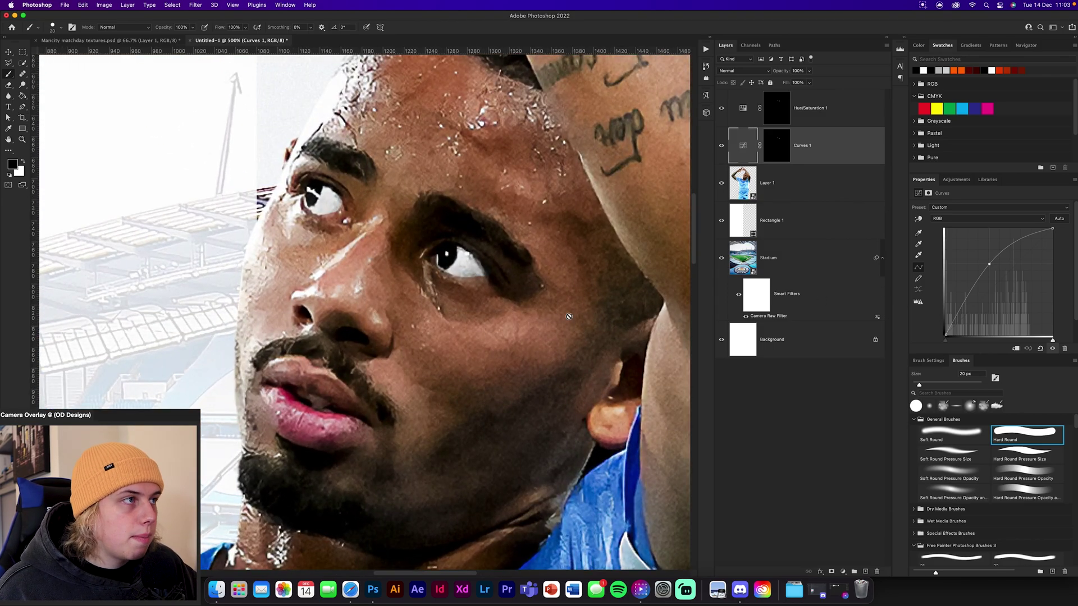
{"action": "left_click", "coordinate": [777, 144]}
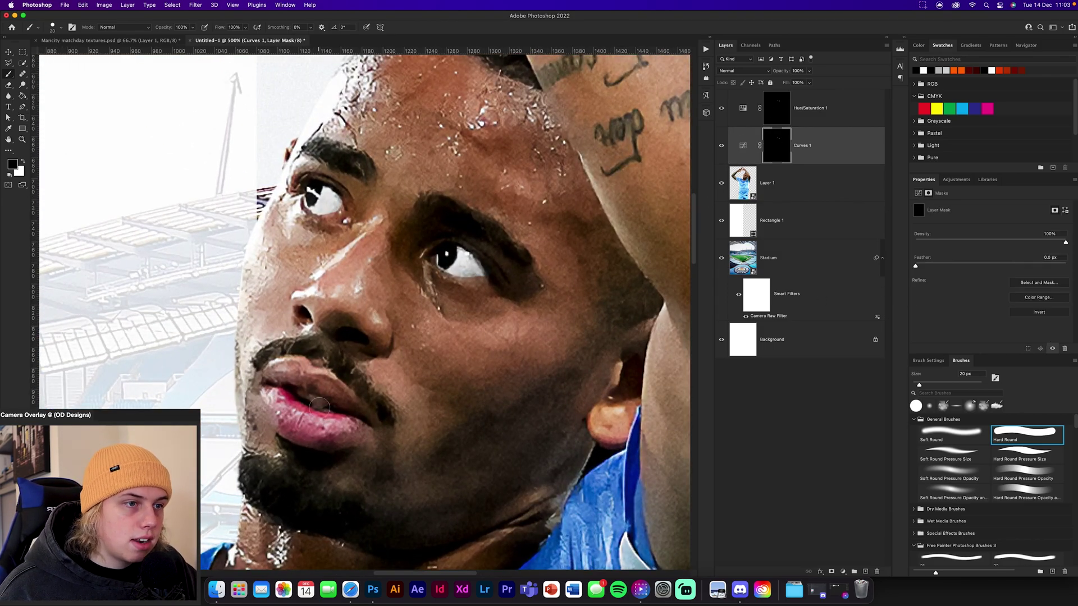
{"action": "key", "text": "x"}
{"action": "key", "text": "bracketleft"}
{"action": "left_click_drag", "start_coordinate": [319, 404], "coordinate": [299, 395]}
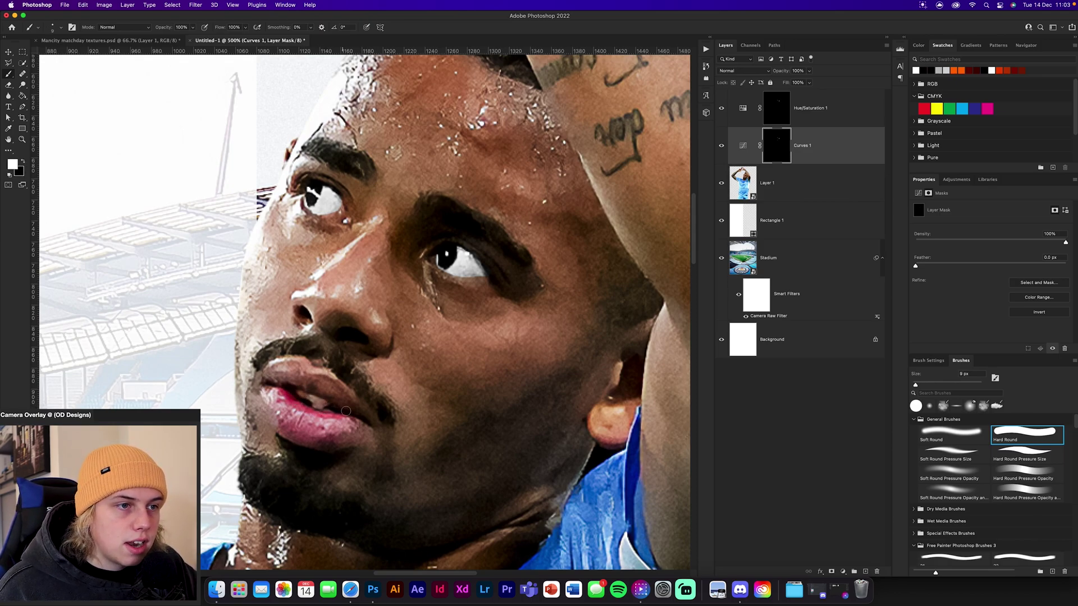
{"action": "left_click", "coordinate": [774, 117]}
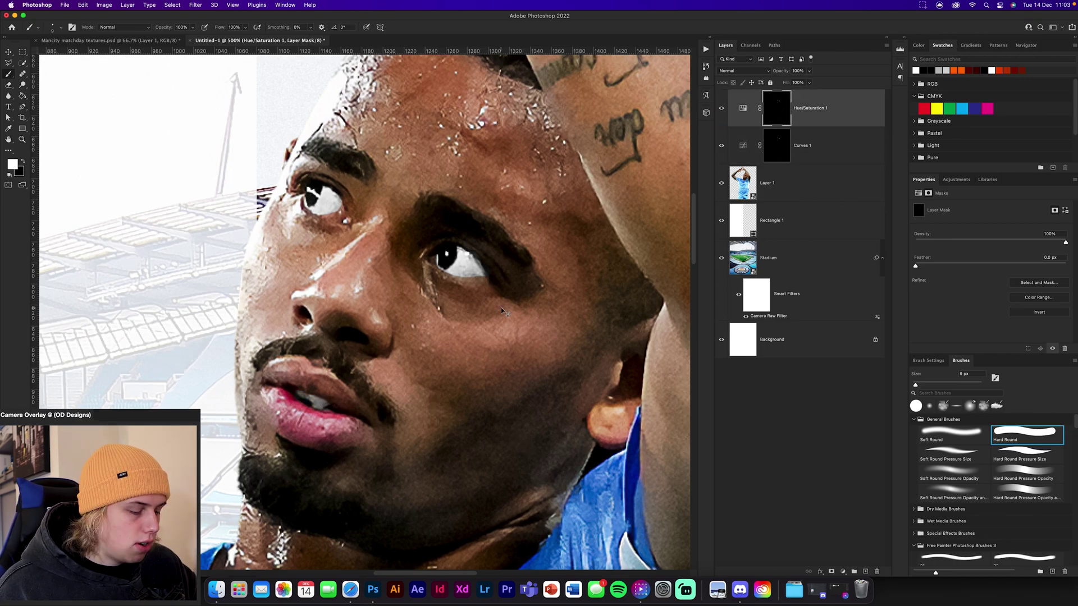
{"action": "key", "text": "super+1"}
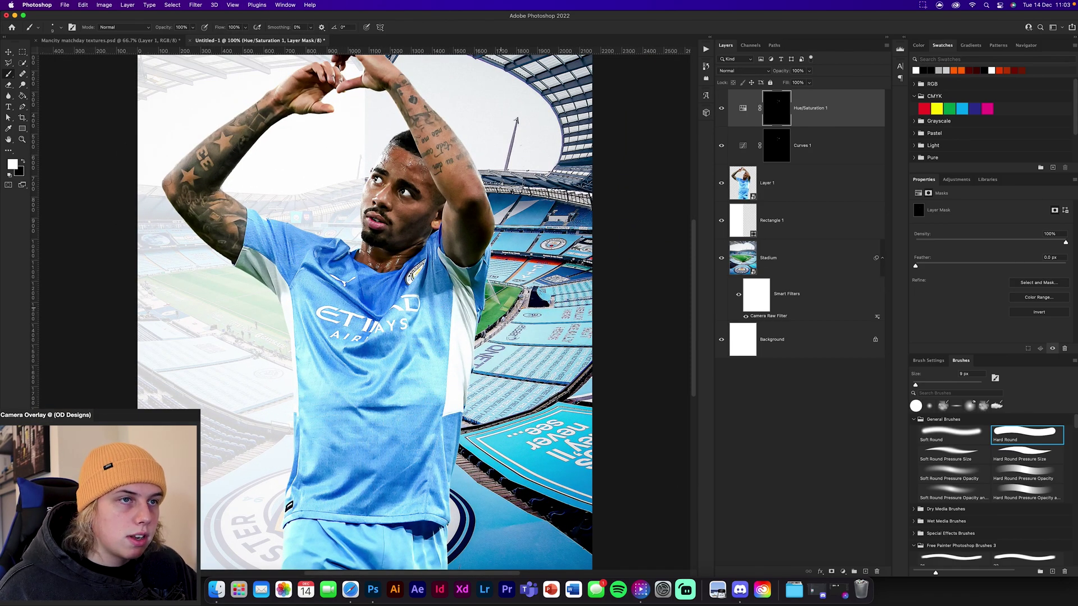
Bring the kicking player cutout from Mancity matchday textures.psd into the poster as the topmost layer and commit its placement
{"action": "left_click", "coordinate": [123, 40]}
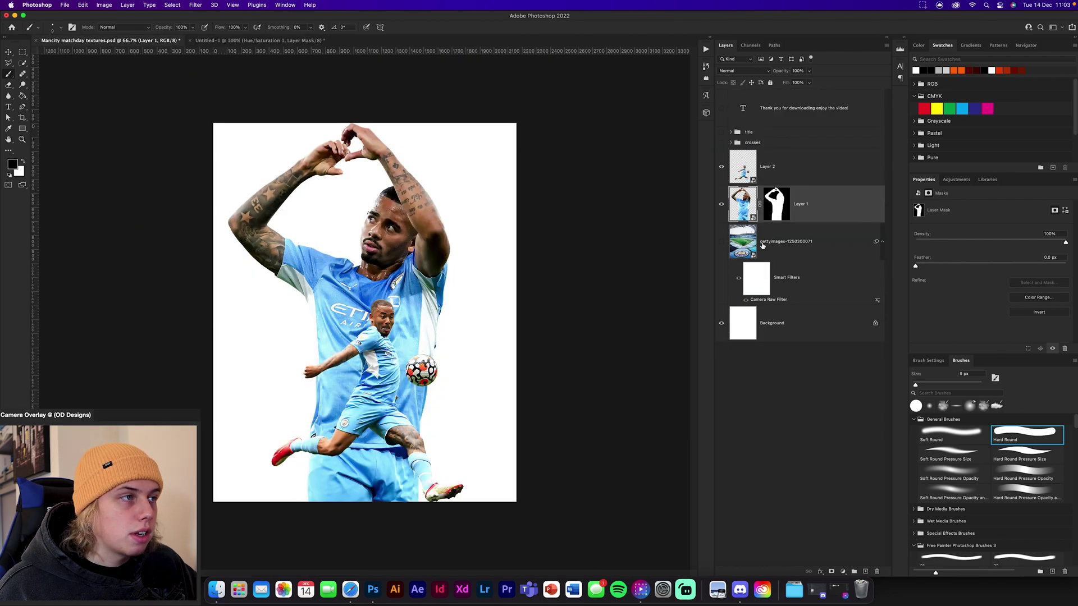
{"action": "left_click", "coordinate": [747, 179]}
{"action": "left_click_drag", "start_coordinate": [742, 169], "coordinate": [397, 416]}
{"action": "key", "text": "super+minus"}
{"action": "key", "text": "super+t"}
{"action": "left_click", "coordinate": [414, 27]}
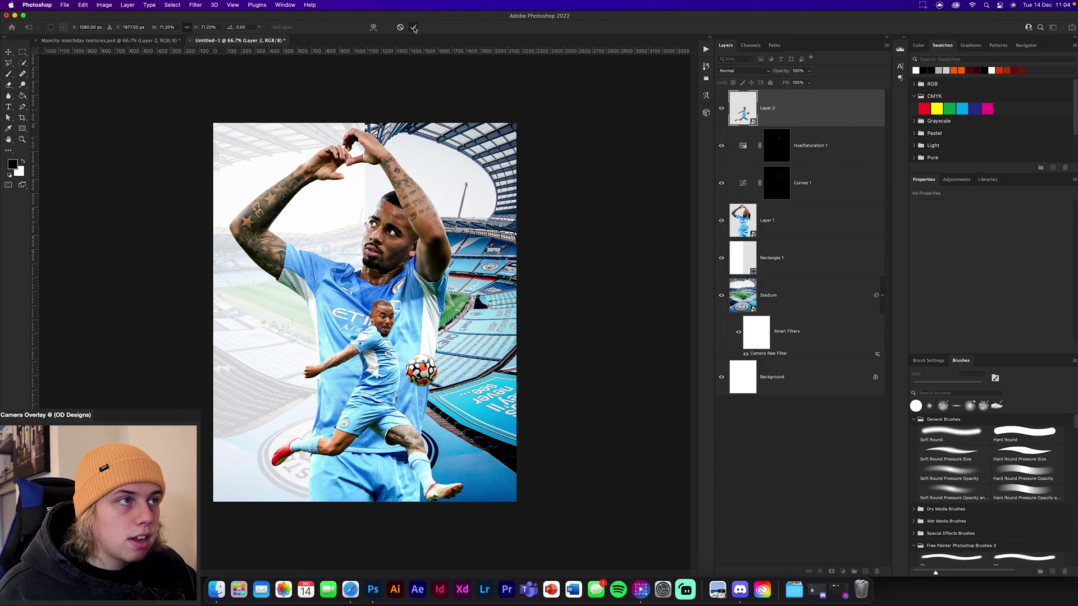
Duplicate the Hue/Saturation and Curves adjustments above the kicking player and clip both copies to that layer
{"action": "key", "text": "b"}
{"action": "left_click", "coordinate": [831, 147]}
{"action": "left_click", "coordinate": [834, 186], "text": "shift"}
{"action": "left_click_drag", "start_coordinate": [836, 152], "coordinate": [832, 93], "text": "alt"}
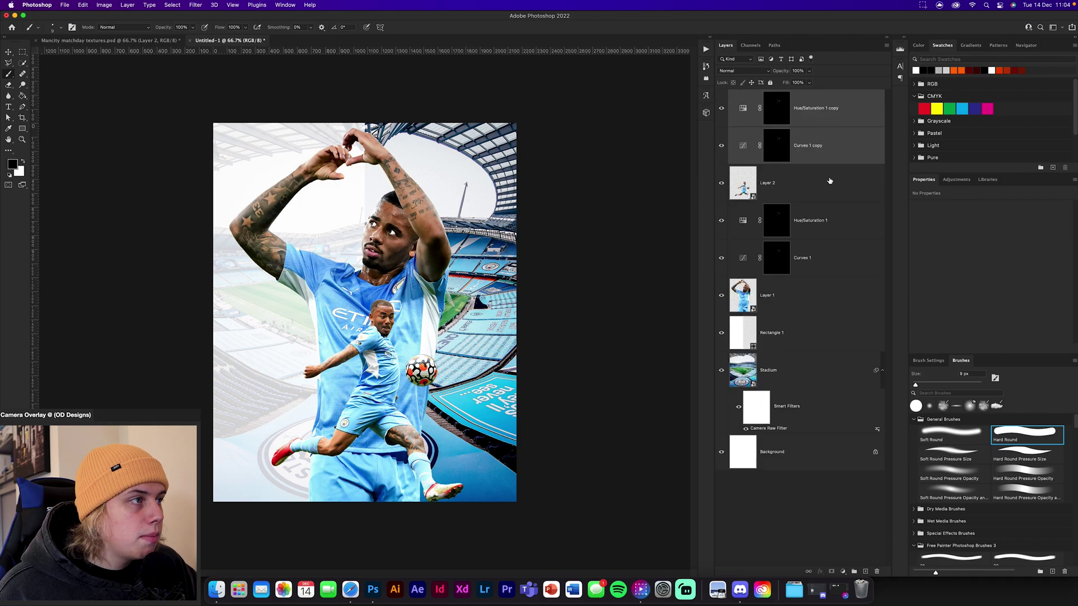
{"action": "left_click", "coordinate": [828, 162], "text": "alt"}
{"action": "left_click", "coordinate": [820, 126], "text": "alt"}
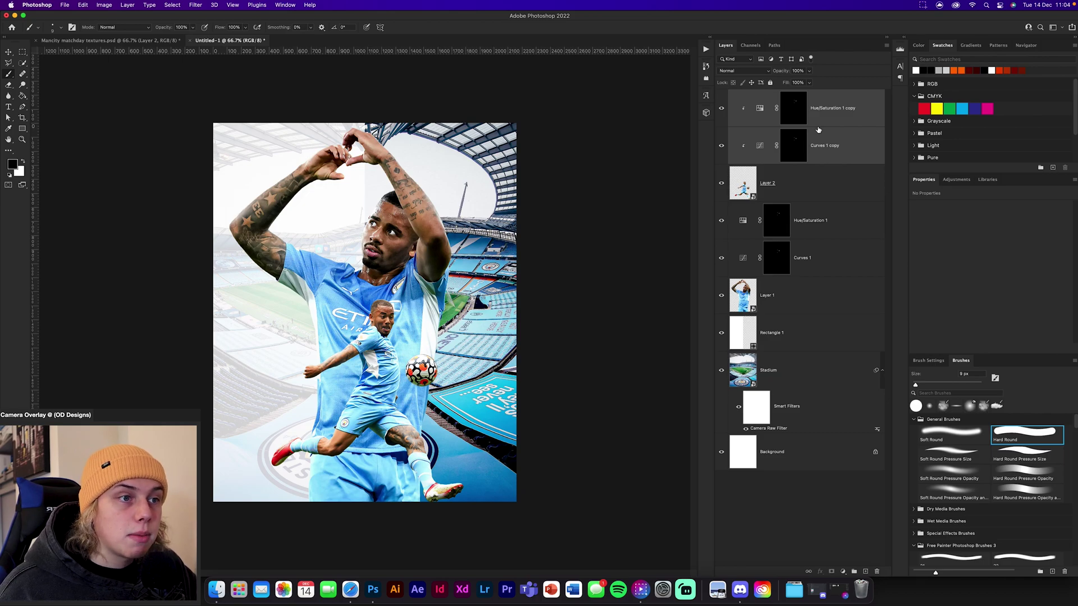
Fill the masks of the copied Curves and Hue/Saturation adjustments with black
{"action": "key", "text": "super+plus"}
{"action": "key", "text": "super+plus"}
{"action": "key", "text": "super+plus"}
{"action": "left_click_drag", "start_coordinate": [547, 304], "coordinate": [524, 272]}
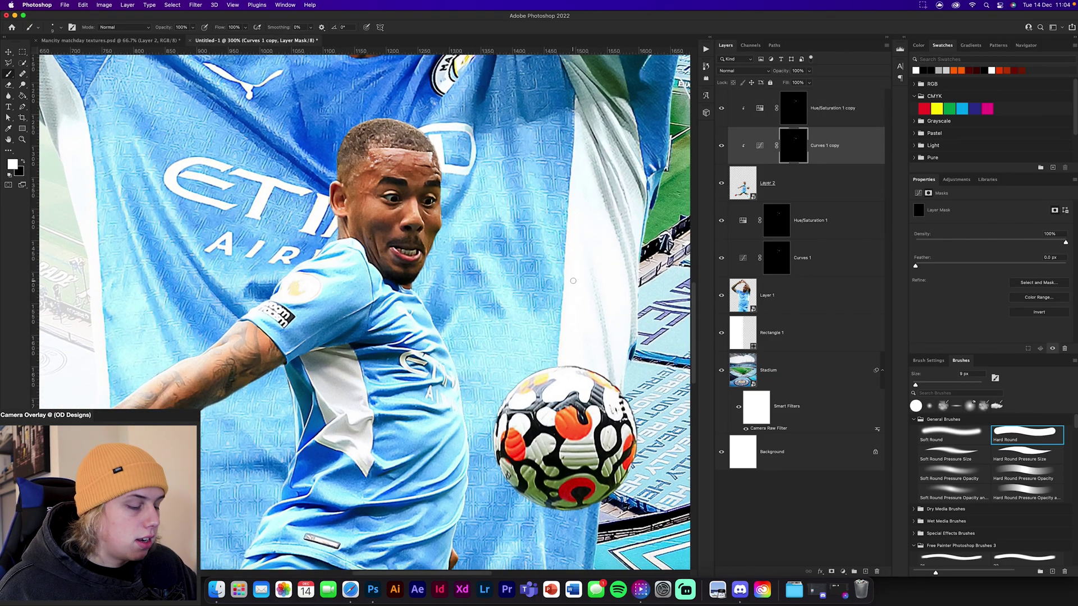
{"action": "left_click", "coordinate": [802, 115]}
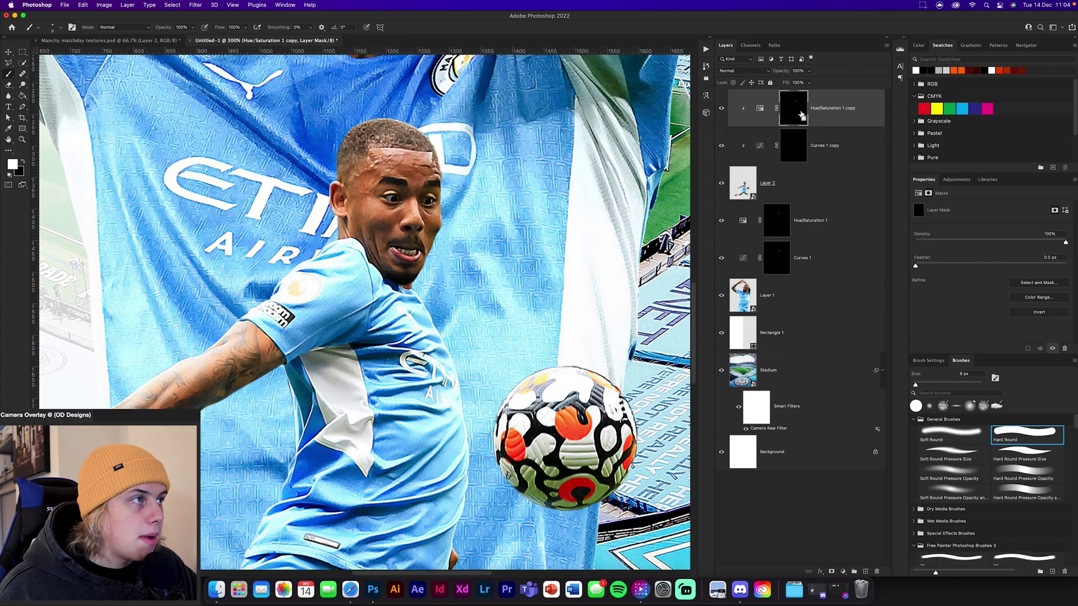
{"action": "scroll", "coordinate": [456, 299], "scroll_direction": "down", "scroll_amount": 3}
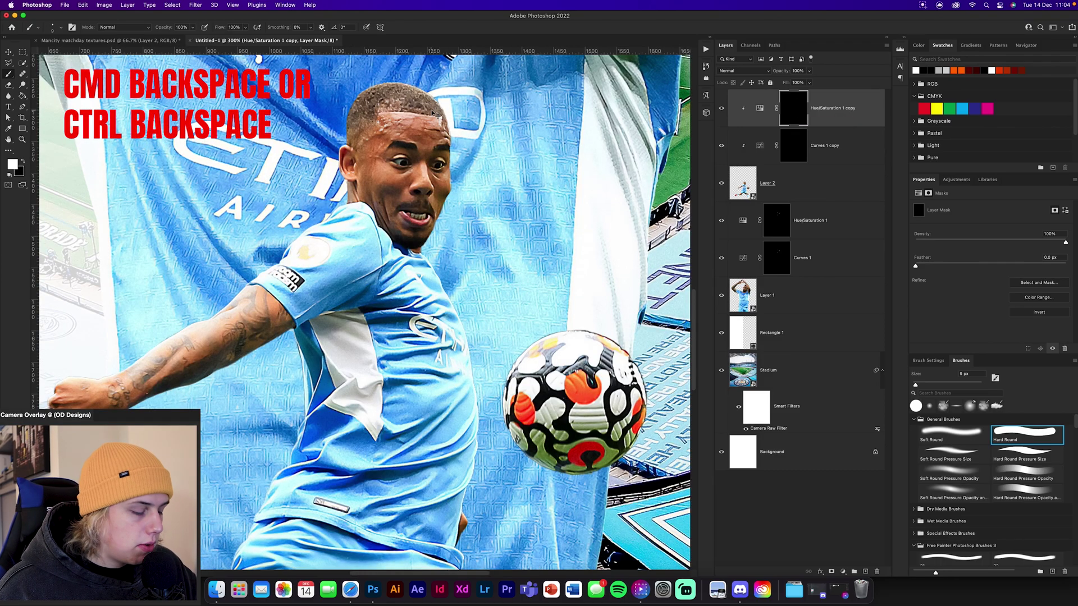
Paint the kicking player's eye whites and teeth into the copied Curves mask with a 7 px Hard Round brush
{"action": "key", "text": "super+plus"}
{"action": "key", "text": "super+plus"}
{"action": "key", "text": "super+plus"}
{"action": "left_click_drag", "start_coordinate": [433, 111], "coordinate": [438, 349]}
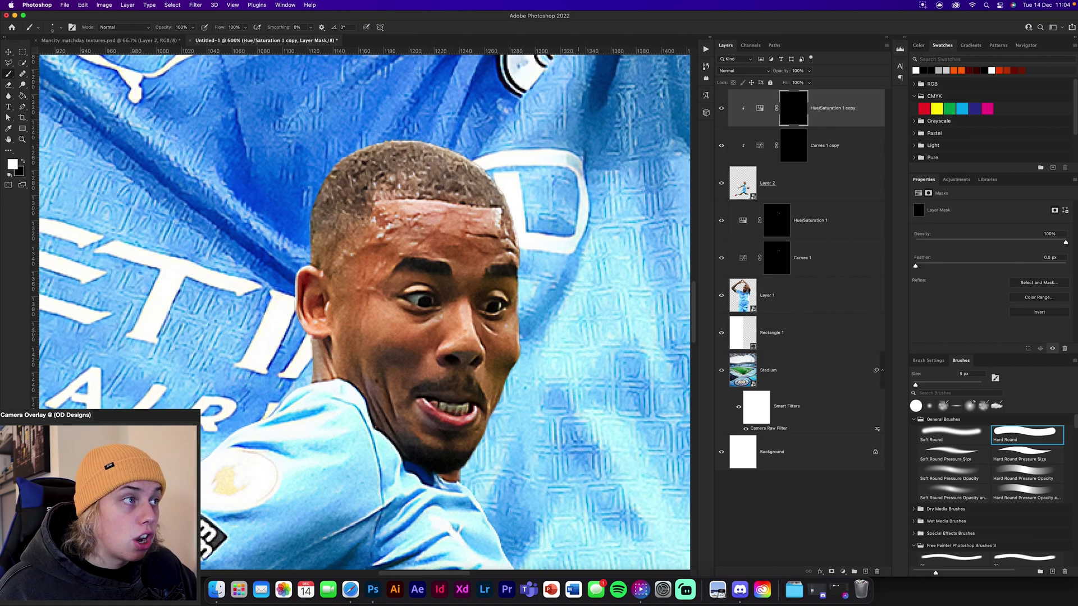
{"action": "left_click", "coordinate": [784, 147]}
{"action": "left_click_drag", "start_coordinate": [415, 299], "coordinate": [501, 306]}
{"action": "left_click_drag", "start_coordinate": [441, 403], "coordinate": [460, 408]}
Replace the copied Hue/Saturation adjustment's mask with the painted mask of the copied Curves adjustment
{"action": "left_click_drag", "start_coordinate": [785, 149], "coordinate": [791, 107]}
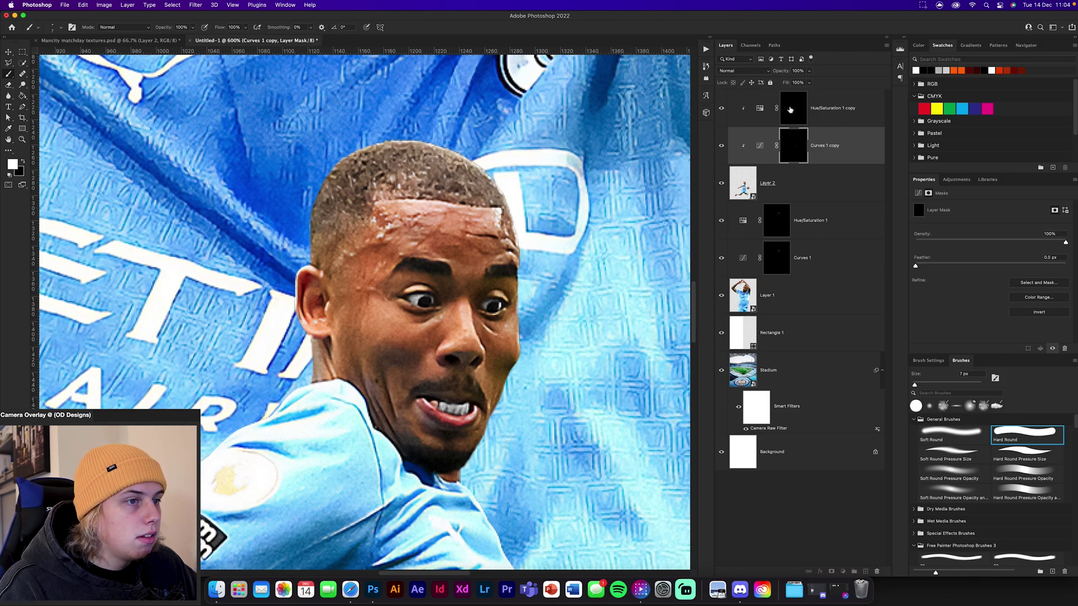
{"action": "left_click", "coordinate": [785, 112]}
{"action": "key", "text": "alt+bracketleft"}
{"action": "key", "text": "bracketright"}
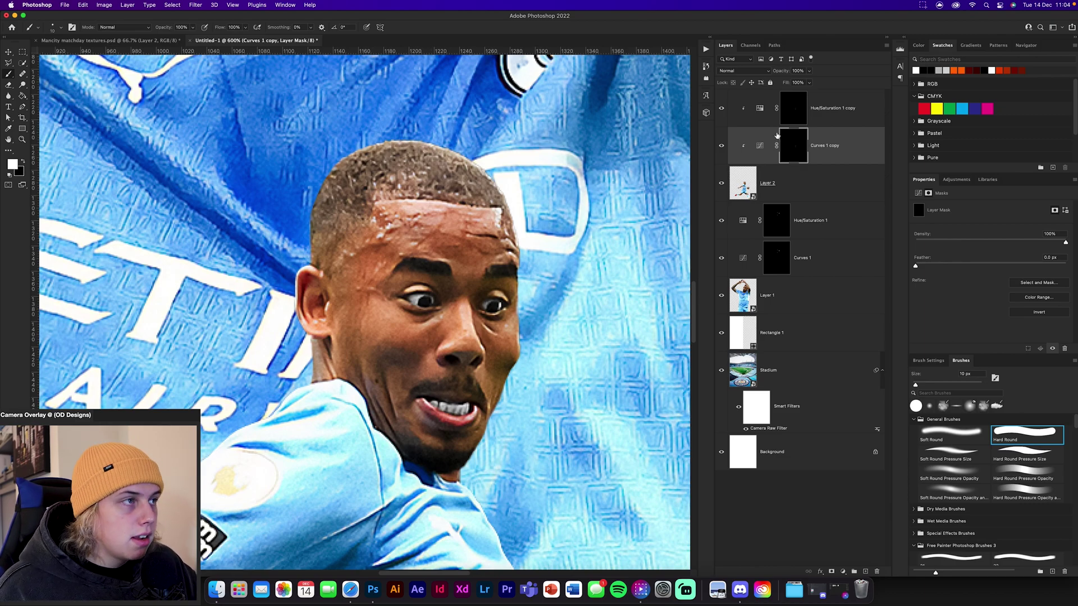
{"action": "left_click", "coordinate": [808, 109]}
{"action": "key", "text": "x"}
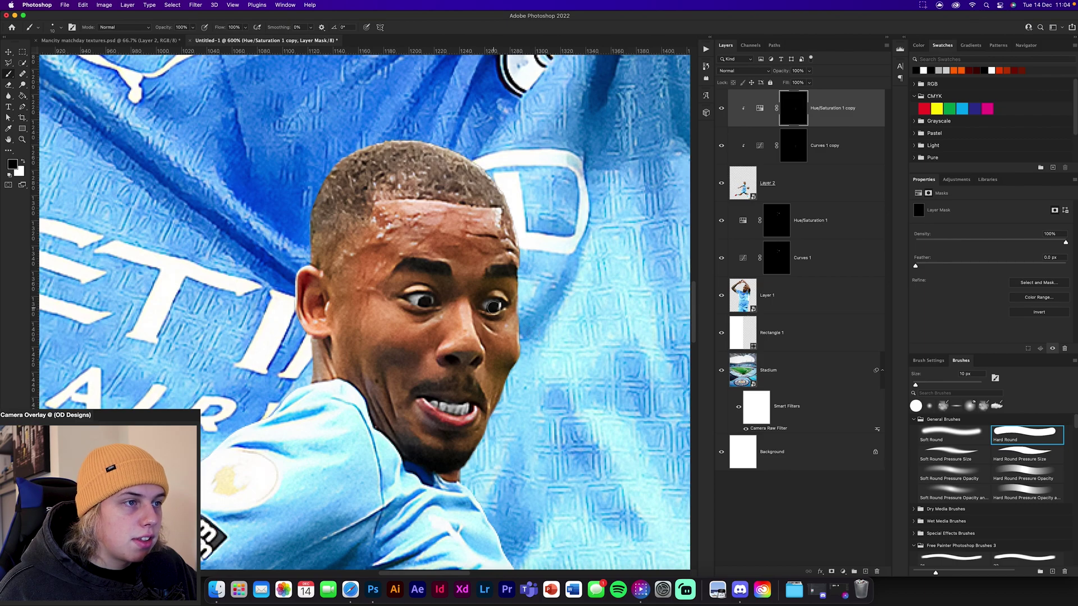
Clip the original Curves and Hue/Saturation adjustments to the large player layer
{"action": "key", "text": "super+minus"}
{"action": "key", "text": "super+minus"}
{"action": "key", "text": "super+minus"}
{"action": "key", "text": "super+minus"}
{"action": "key", "text": "super+minus"}
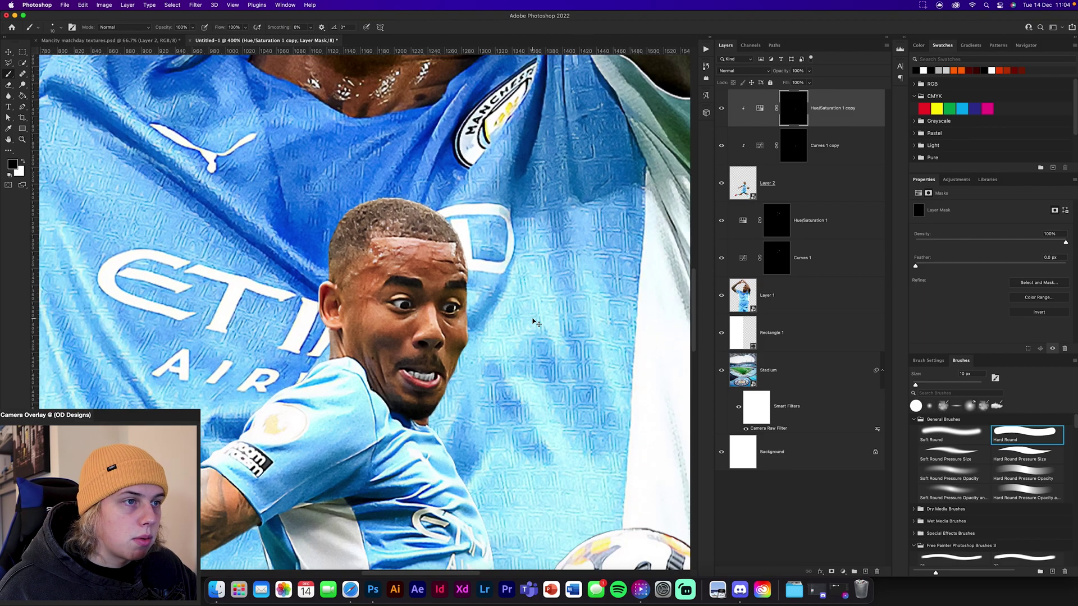
{"action": "key", "text": "super+minus"}
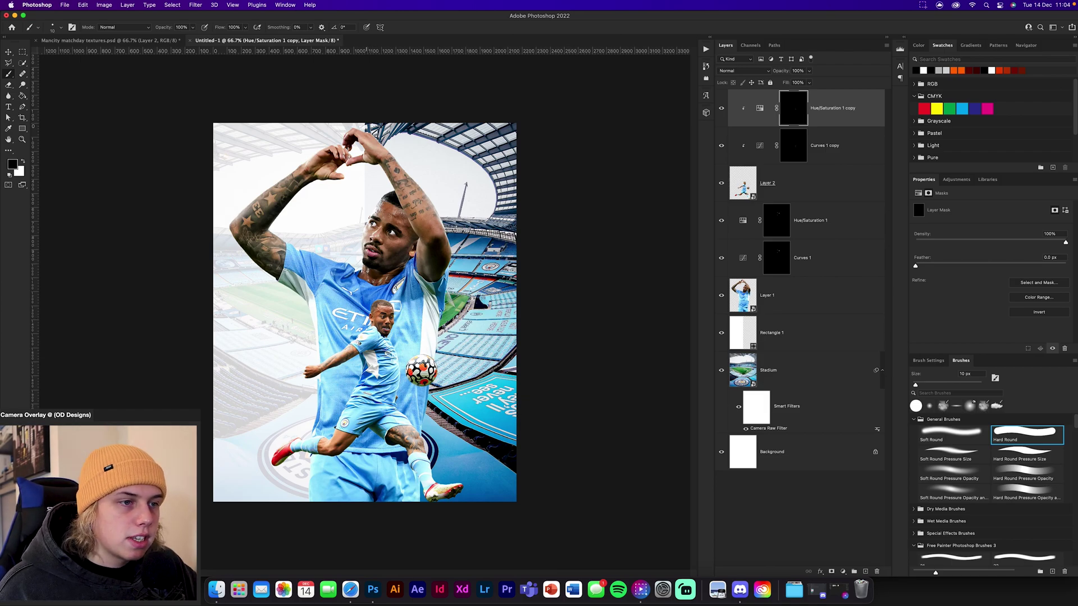
{"action": "key", "text": "v"}
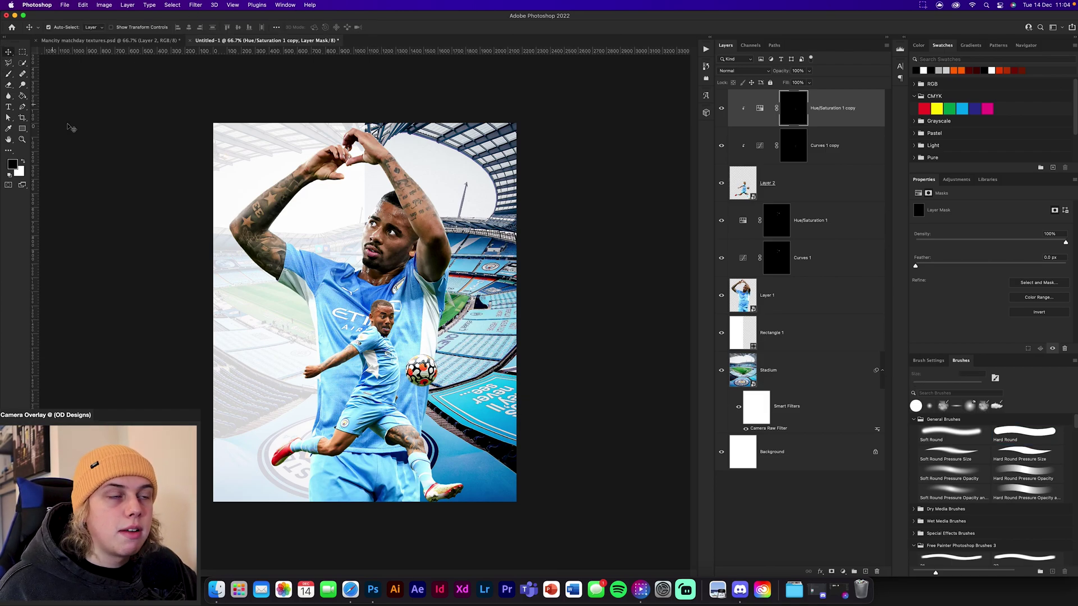
{"action": "left_click", "coordinate": [582, 220]}
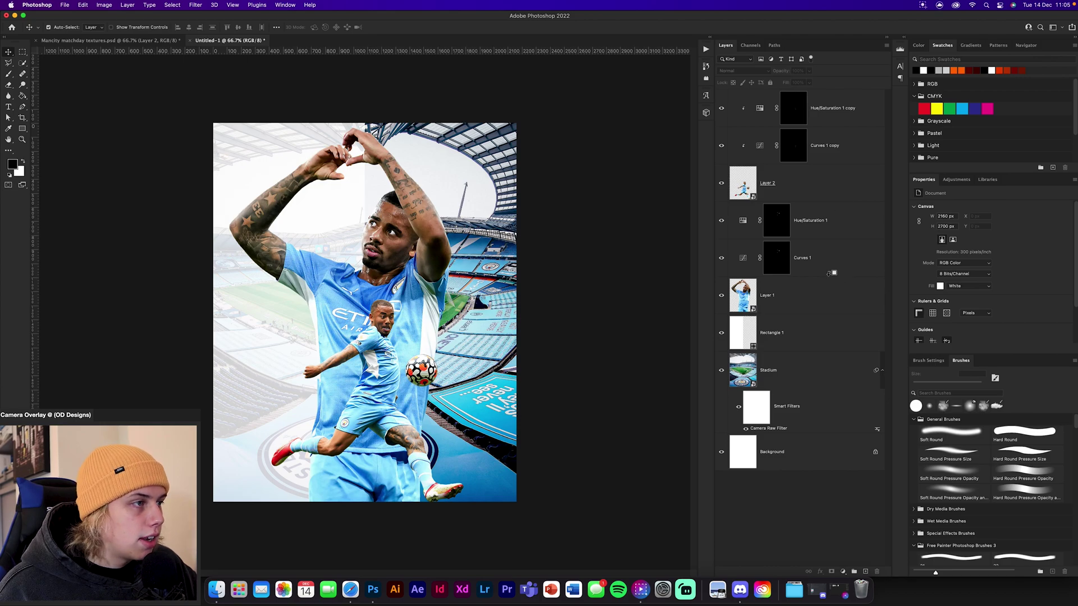
{"action": "left_click", "coordinate": [831, 275], "text": "alt"}
{"action": "left_click", "coordinate": [830, 239], "text": "alt"}
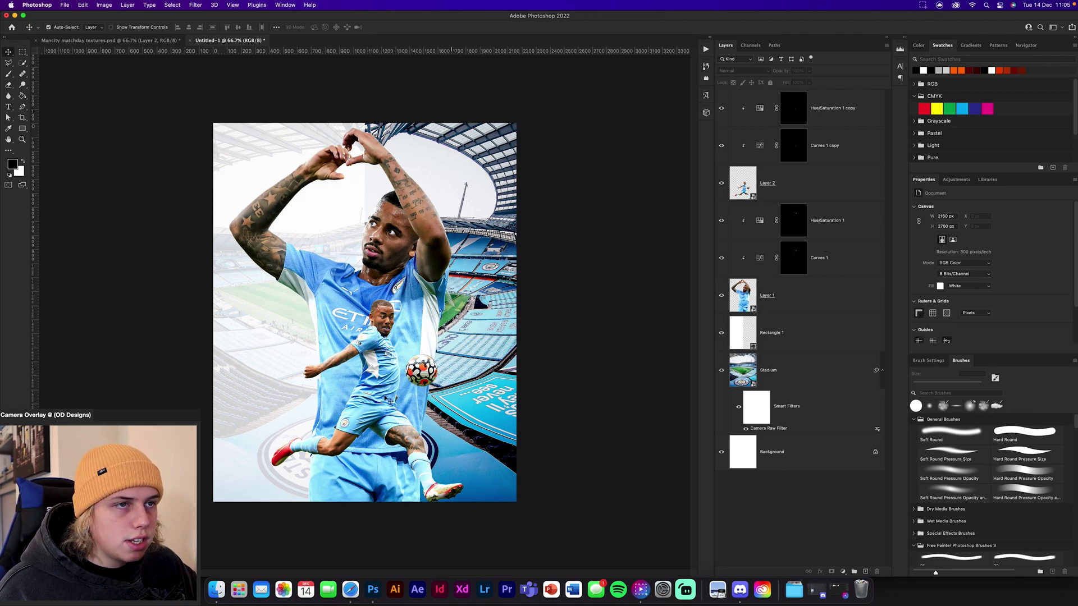
Copy the crosses group from Mancity matchday textures.psd into the poster and position it with crosses near the upper-left and lower-right corners
{"action": "left_click", "coordinate": [109, 41]}
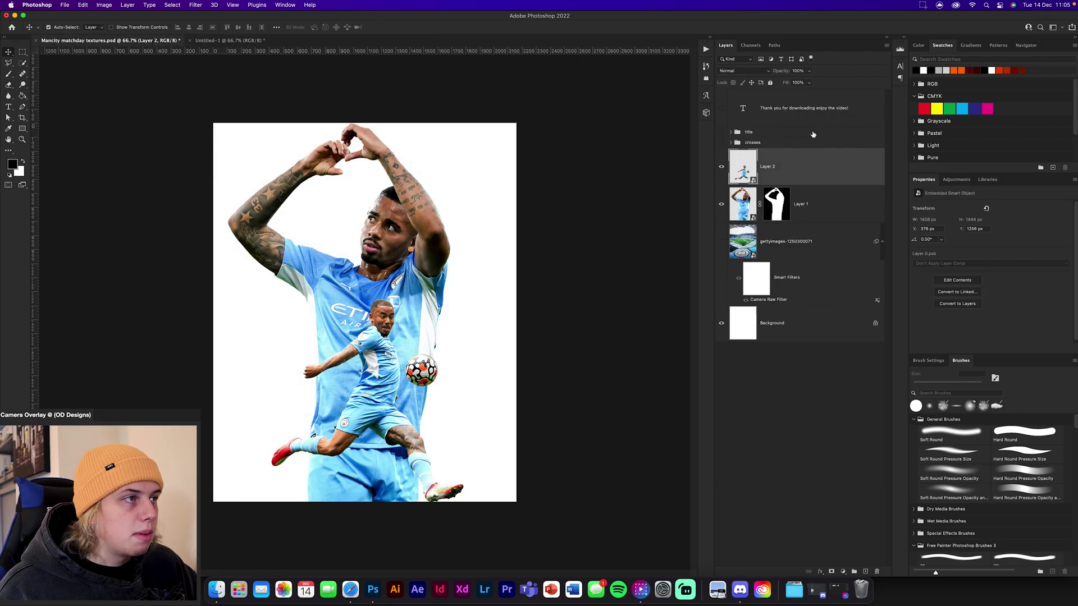
{"action": "left_click", "coordinate": [735, 143]}
{"action": "left_click", "coordinate": [722, 143]}
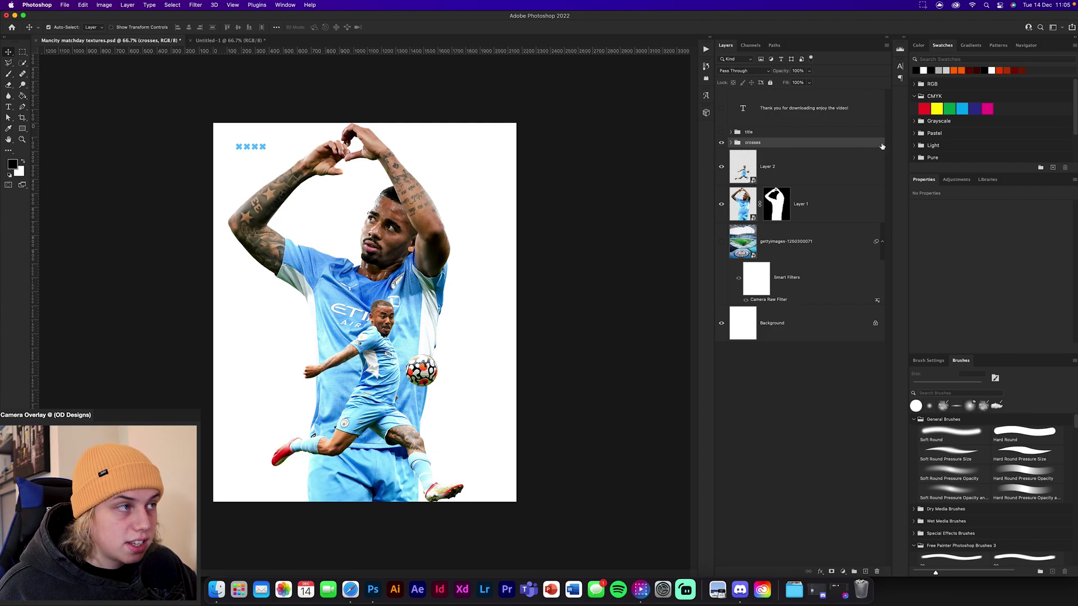
{"action": "left_click_drag", "start_coordinate": [770, 144], "coordinate": [327, 186]}
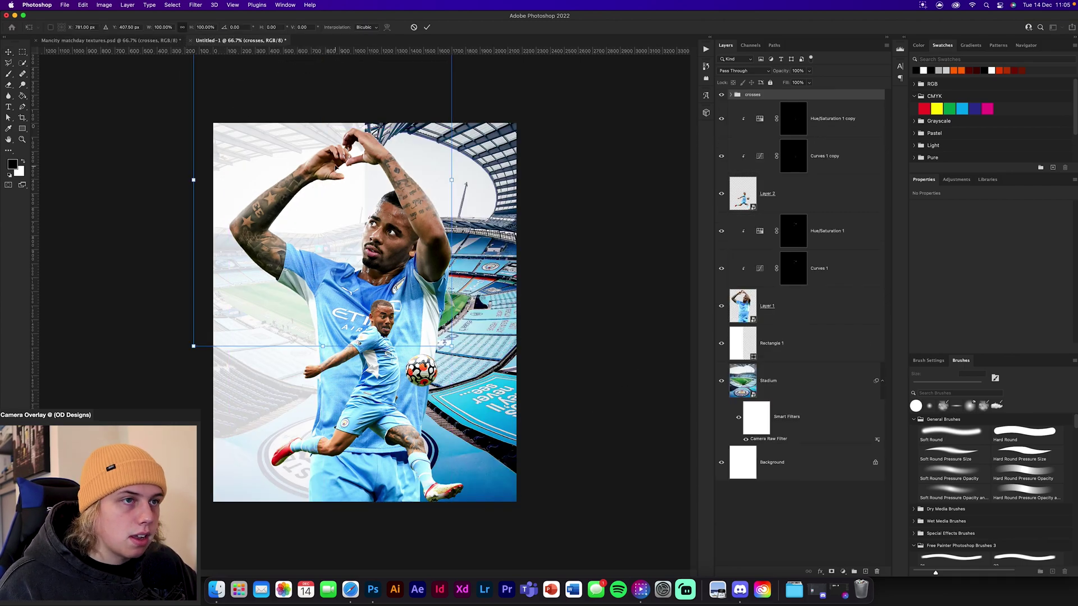
{"action": "key", "text": "ctrl+t"}
{"action": "left_click_drag", "start_coordinate": [429, 217], "coordinate": [425, 239]}
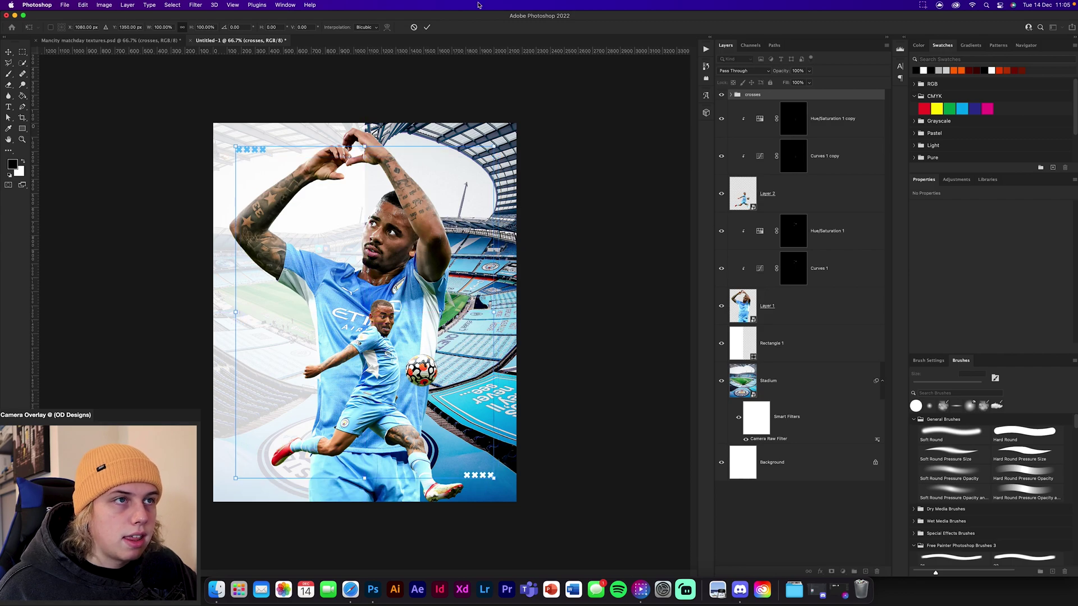
{"action": "left_click", "coordinate": [427, 27]}
{"action": "left_click", "coordinate": [622, 359]}
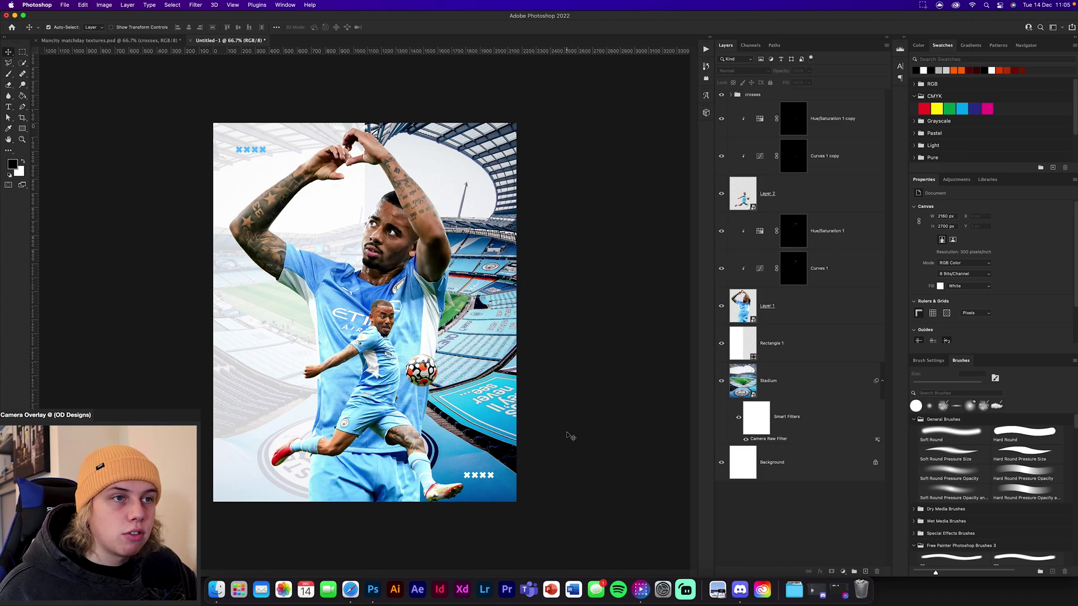
Add a new layer beneath the kicking player and set up a black Soft Round brush at 21% opacity
{"action": "left_click", "coordinate": [384, 361]}
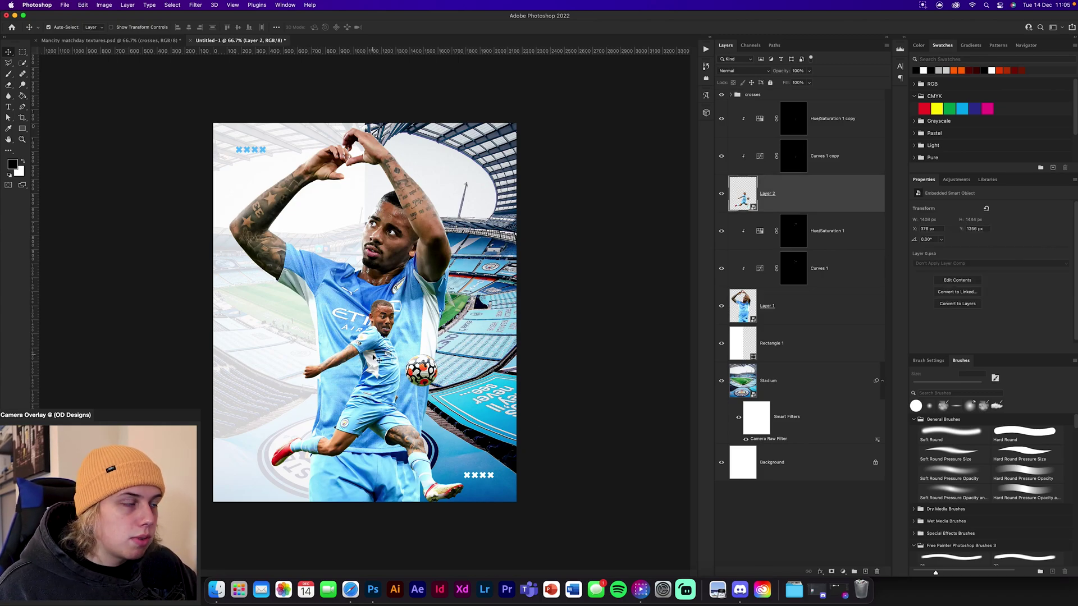
{"action": "left_click", "coordinate": [807, 227]}
{"action": "left_click", "coordinate": [865, 571]}
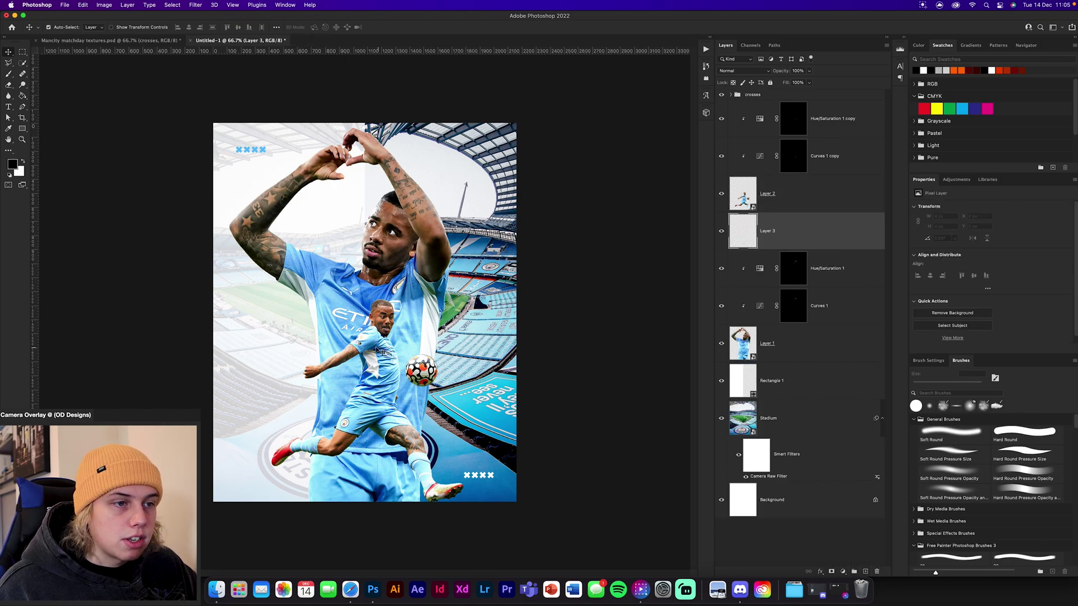
{"action": "left_click", "coordinate": [953, 434]}
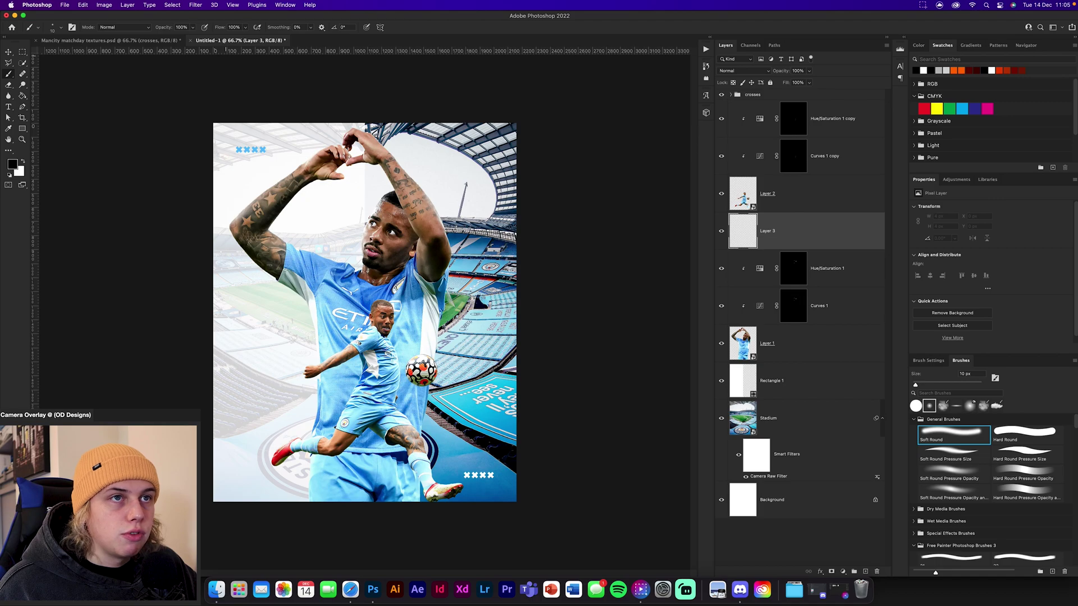
{"action": "left_click_drag", "start_coordinate": [163, 29], "coordinate": [165, 31]}
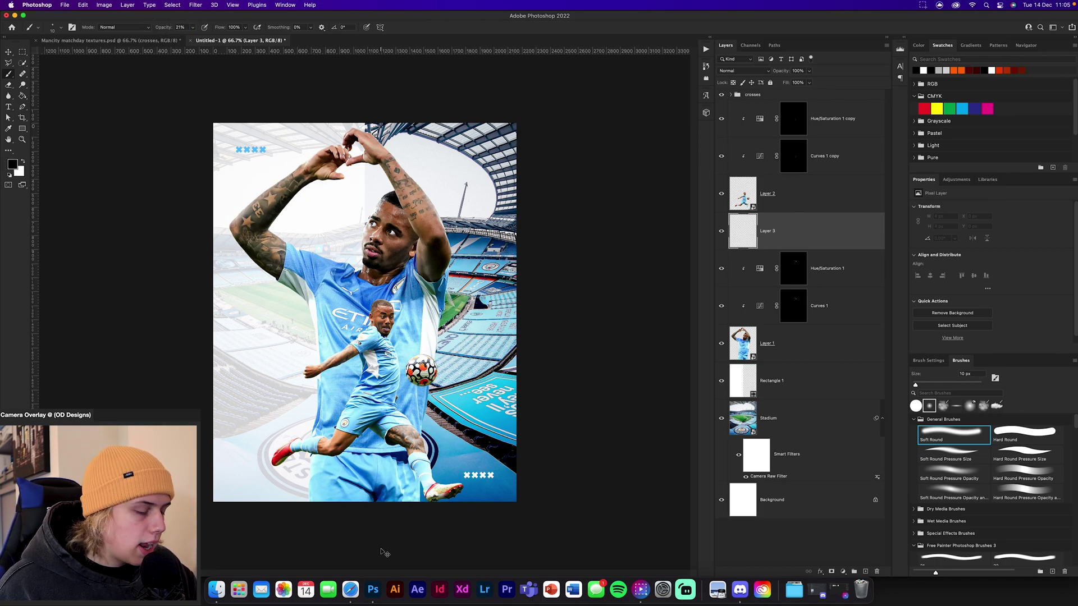
Enlarge the brush to 50 px and paint a soft shadow along the back edge of the kicking player's torso
{"action": "scroll", "coordinate": [371, 335], "scroll_direction": "up", "scroll_amount": 5}
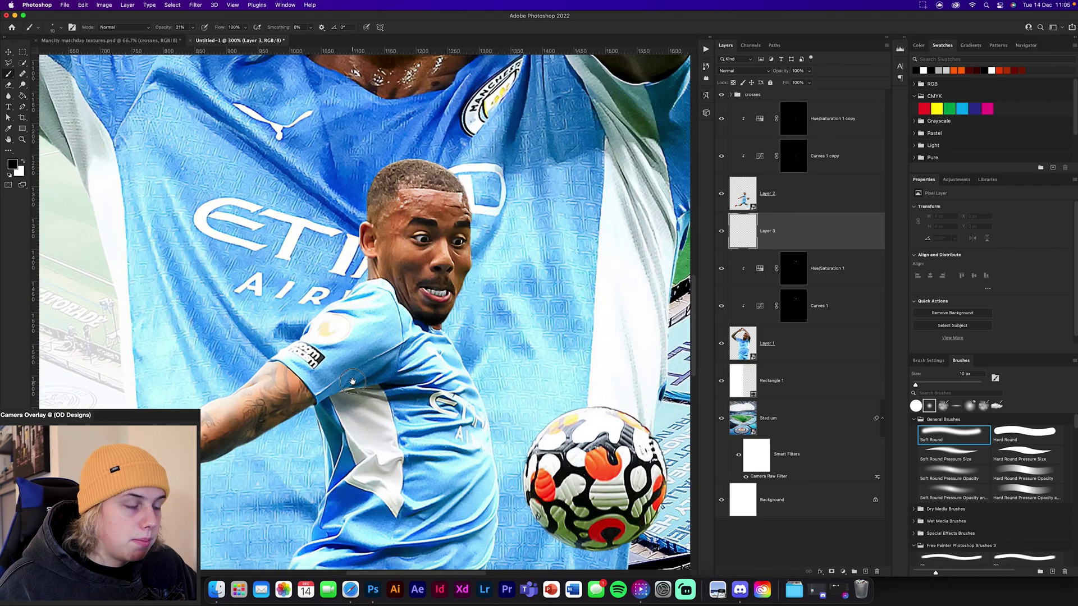
{"action": "mouse_move", "coordinate": [354, 448]}
{"action": "left_mouse_down"}
{"action": "mouse_move", "coordinate": [411, 356]}
{"action": "mouse_move", "coordinate": [380, 339]}
{"action": "mouse_move", "coordinate": [393, 347]}
{"action": "mouse_move", "coordinate": [387, 328]}
{"action": "mouse_move", "coordinate": [396, 373]}
{"action": "mouse_move", "coordinate": [387, 449]}
{"action": "mouse_move", "coordinate": [478, 288]}
{"action": "left_mouse_up"}
{"action": "key", "text": "bracketright"}
{"action": "key", "text": "bracketright"}
{"action": "key", "text": "bracketright"}
{"action": "key", "text": "bracketright"}
{"action": "left_click", "coordinate": [385, 343]}
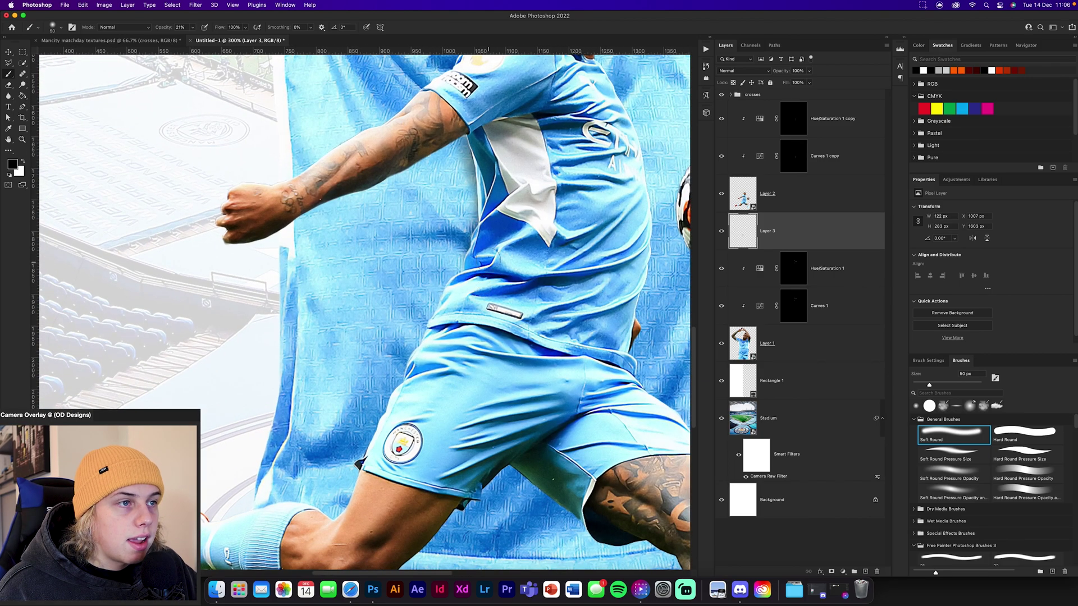
Paint the soft shadow around the kicking player's shorts and legs
{"action": "mouse_move", "coordinate": [360, 493]}
{"action": "left_mouse_down"}
{"action": "mouse_move", "coordinate": [352, 515]}
{"action": "mouse_move", "coordinate": [486, 381]}
{"action": "mouse_move", "coordinate": [321, 387]}
{"action": "mouse_move", "coordinate": [252, 433]}
{"action": "mouse_move", "coordinate": [235, 470]}
{"action": "mouse_move", "coordinate": [308, 436]}
{"action": "mouse_move", "coordinate": [362, 426]}
{"action": "mouse_move", "coordinate": [508, 449]}
{"action": "mouse_move", "coordinate": [526, 434]}
{"action": "mouse_move", "coordinate": [396, 459]}
{"action": "mouse_move", "coordinate": [529, 347]}
{"action": "mouse_move", "coordinate": [447, 394]}
{"action": "mouse_move", "coordinate": [527, 344]}
{"action": "mouse_move", "coordinate": [463, 387]}
{"action": "mouse_move", "coordinate": [507, 349]}
{"action": "mouse_move", "coordinate": [542, 373]}
{"action": "mouse_move", "coordinate": [515, 345]}
{"action": "mouse_move", "coordinate": [614, 413]}
{"action": "left_mouse_up"}
{"action": "scroll", "coordinate": [615, 413], "scroll_direction": "right", "scroll_amount": 8}
{"action": "scroll", "coordinate": [614, 413], "scroll_direction": "down", "scroll_amount": 3}
{"action": "mouse_move", "coordinate": [385, 296]}
{"action": "left_mouse_down"}
{"action": "mouse_move", "coordinate": [427, 331]}
{"action": "mouse_move", "coordinate": [436, 325]}
{"action": "left_mouse_up"}
{"action": "left_click_drag", "start_coordinate": [446, 387], "coordinate": [528, 523]}
{"action": "scroll", "coordinate": [423, 464], "scroll_direction": "right", "scroll_amount": 4}
{"action": "scroll", "coordinate": [424, 464], "scroll_direction": "down", "scroll_amount": 3}
{"action": "scroll", "coordinate": [450, 458], "scroll_direction": "up", "scroll_amount": 8}
{"action": "scroll", "coordinate": [451, 457], "scroll_direction": "left", "scroll_amount": 4}
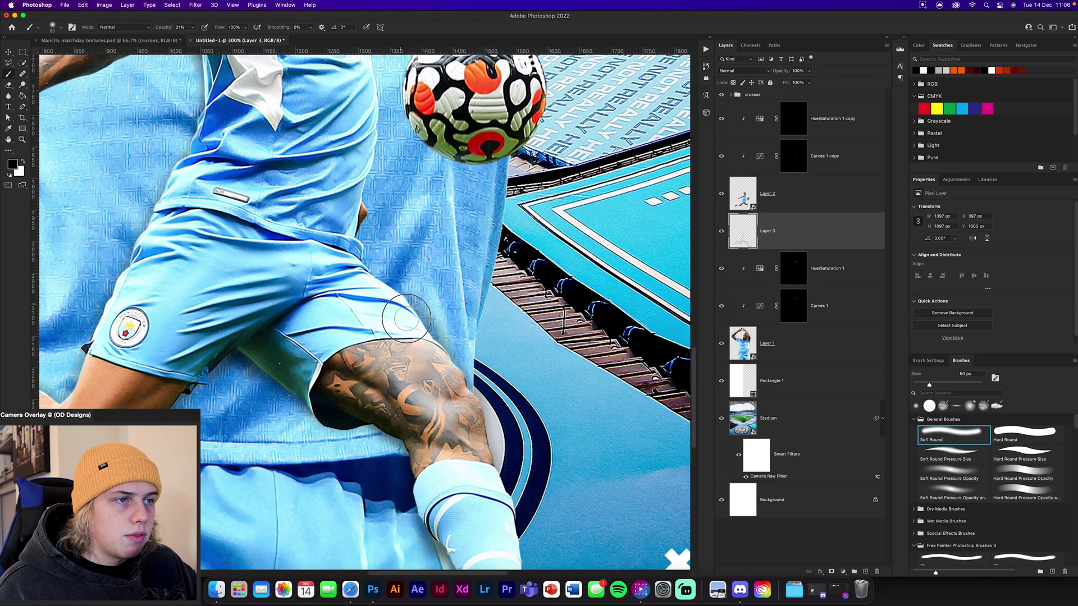
Paint the soft shadow along the kicking player's chest, neck and head
{"action": "scroll", "coordinate": [382, 381], "scroll_direction": "up", "scroll_amount": 5}
{"action": "scroll", "coordinate": [382, 382], "scroll_direction": "left", "scroll_amount": 1}
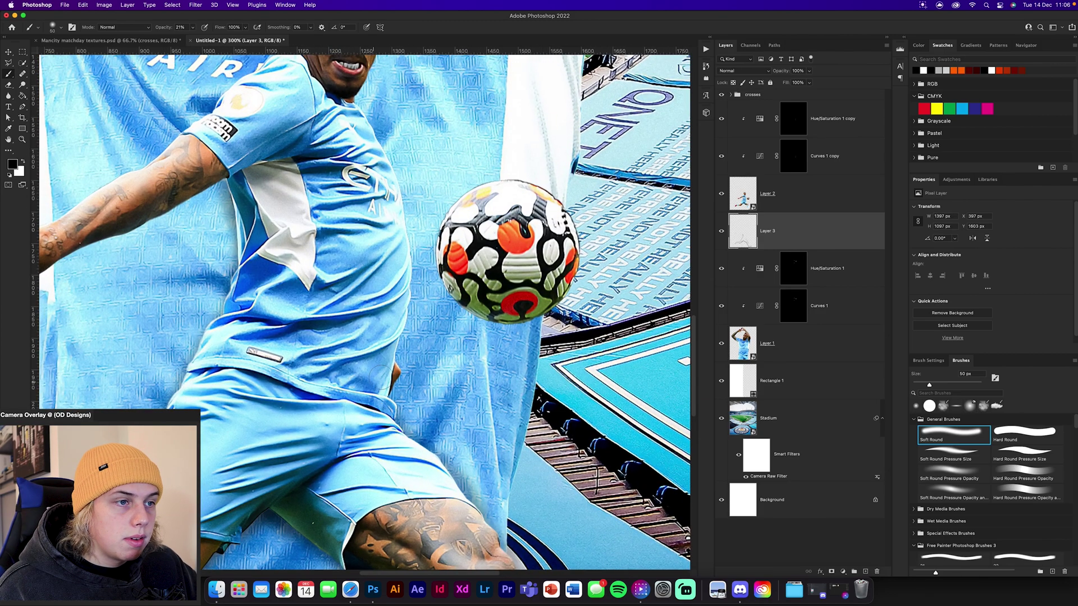
{"action": "scroll", "coordinate": [400, 326], "scroll_direction": "up", "scroll_amount": 4}
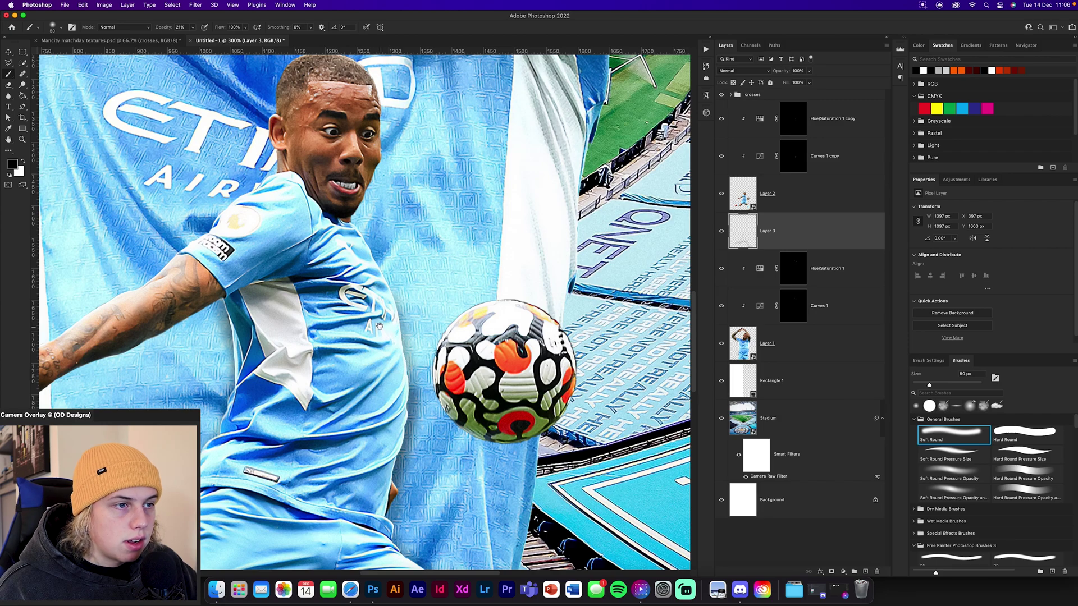
{"action": "scroll", "coordinate": [390, 379], "scroll_direction": "up", "scroll_amount": 4}
{"action": "scroll", "coordinate": [390, 379], "scroll_direction": "left", "scroll_amount": 1}
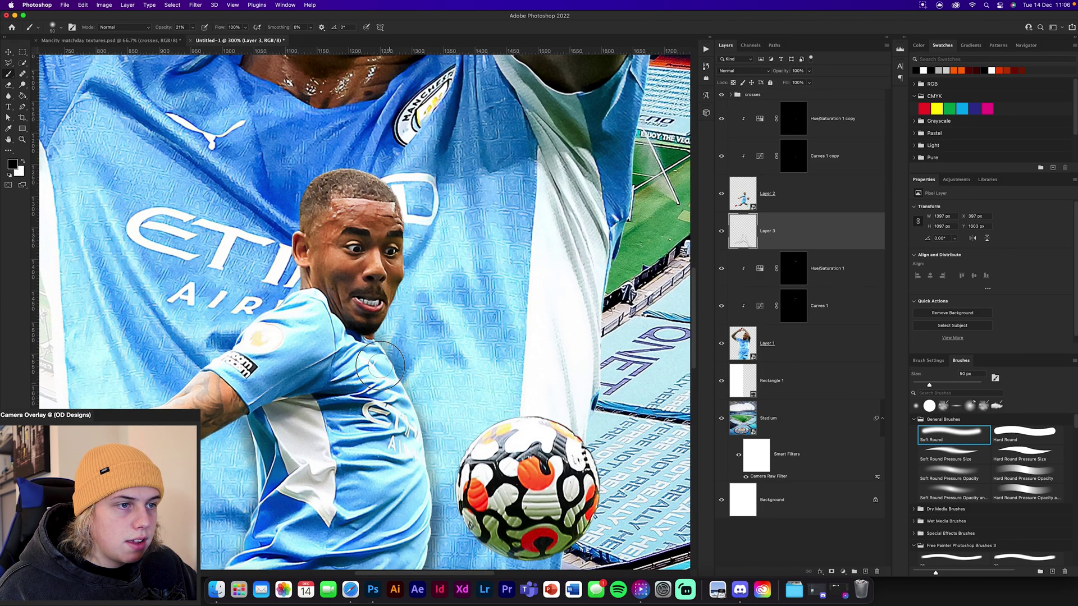
{"action": "mouse_move", "coordinate": [386, 293]}
{"action": "left_mouse_down"}
{"action": "mouse_move", "coordinate": [368, 329]}
{"action": "mouse_move", "coordinate": [402, 273]}
{"action": "mouse_move", "coordinate": [364, 320]}
{"action": "left_mouse_up"}
{"action": "left_click_drag", "start_coordinate": [393, 232], "coordinate": [391, 265]}
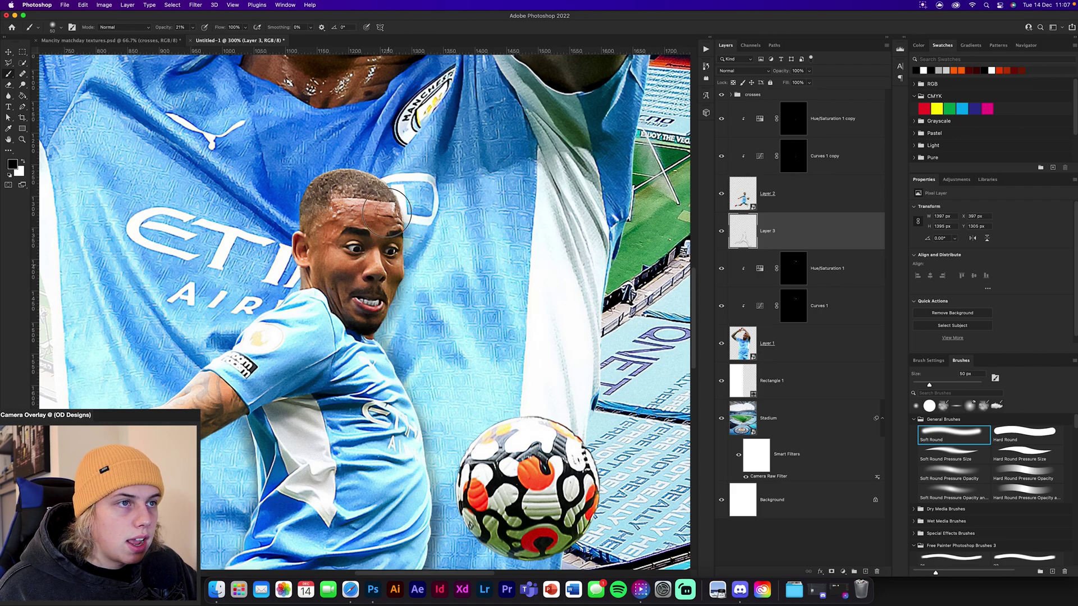
{"action": "left_click_drag", "start_coordinate": [389, 212], "coordinate": [404, 285]}
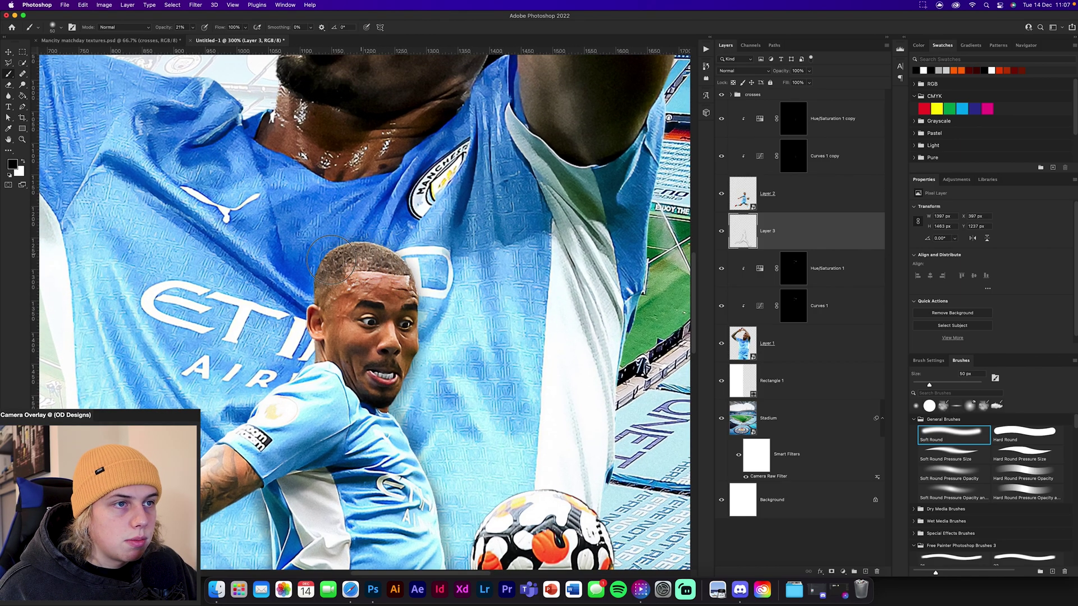
Paint the soft shadow around the kicking player's shoulder and outstretched arm
{"action": "left_click_drag", "start_coordinate": [312, 377], "coordinate": [486, 223]}
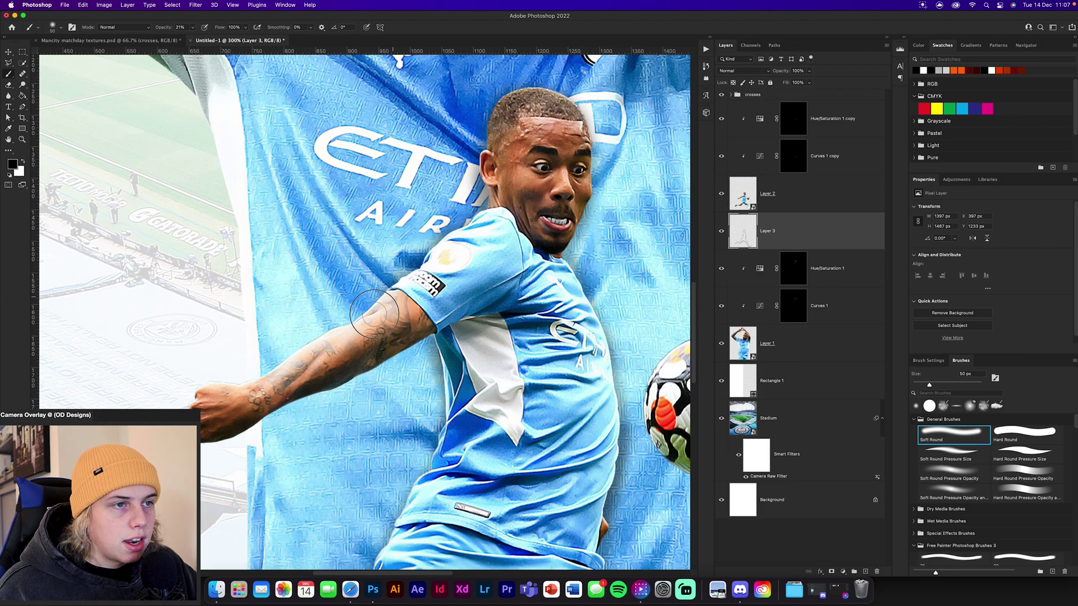
{"action": "scroll", "coordinate": [335, 336], "scroll_direction": "down", "scroll_amount": 5}
{"action": "scroll", "coordinate": [335, 336], "scroll_direction": "left", "scroll_amount": 10}
{"action": "mouse_move", "coordinate": [561, 200]}
{"action": "left_mouse_down"}
{"action": "mouse_move", "coordinate": [514, 237]}
{"action": "mouse_move", "coordinate": [465, 247]}
{"action": "mouse_move", "coordinate": [460, 280]}
{"action": "mouse_move", "coordinate": [517, 258]}
{"action": "mouse_move", "coordinate": [452, 278]}
{"action": "mouse_move", "coordinate": [496, 271]}
{"action": "mouse_move", "coordinate": [569, 235]}
{"action": "left_mouse_up"}
{"action": "scroll", "coordinate": [466, 275], "scroll_direction": "right", "scroll_amount": 5}
{"action": "scroll", "coordinate": [466, 275], "scroll_direction": "up", "scroll_amount": 2}
Compare the poster with and without the shadow layer and set that layer's opacity to 80%
{"action": "key", "text": "super+0"}
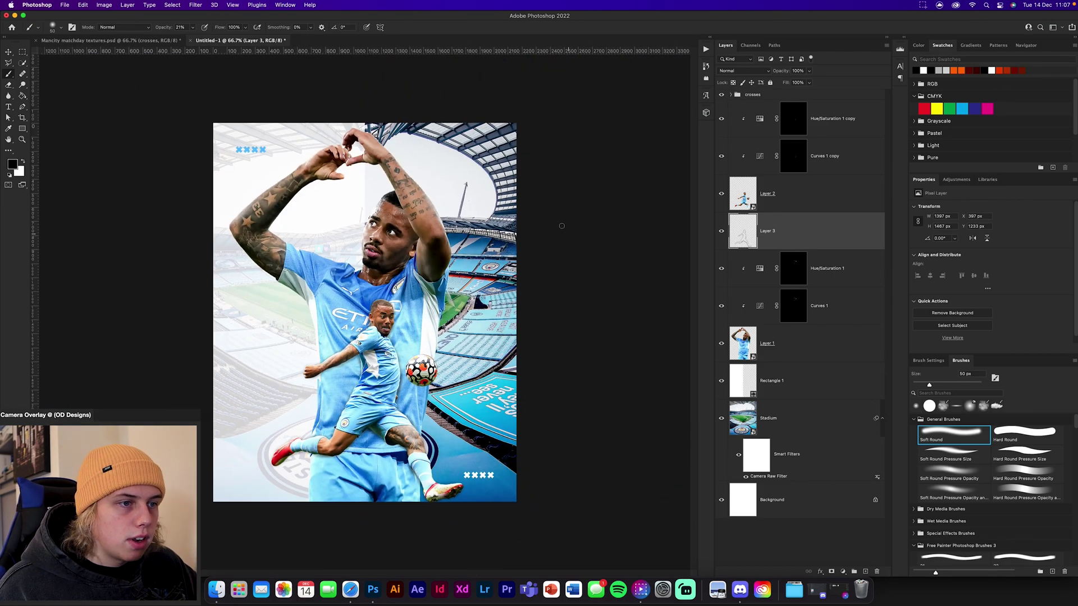
{"action": "left_click", "coordinate": [722, 232]}
{"action": "left_click", "coordinate": [721, 233]}
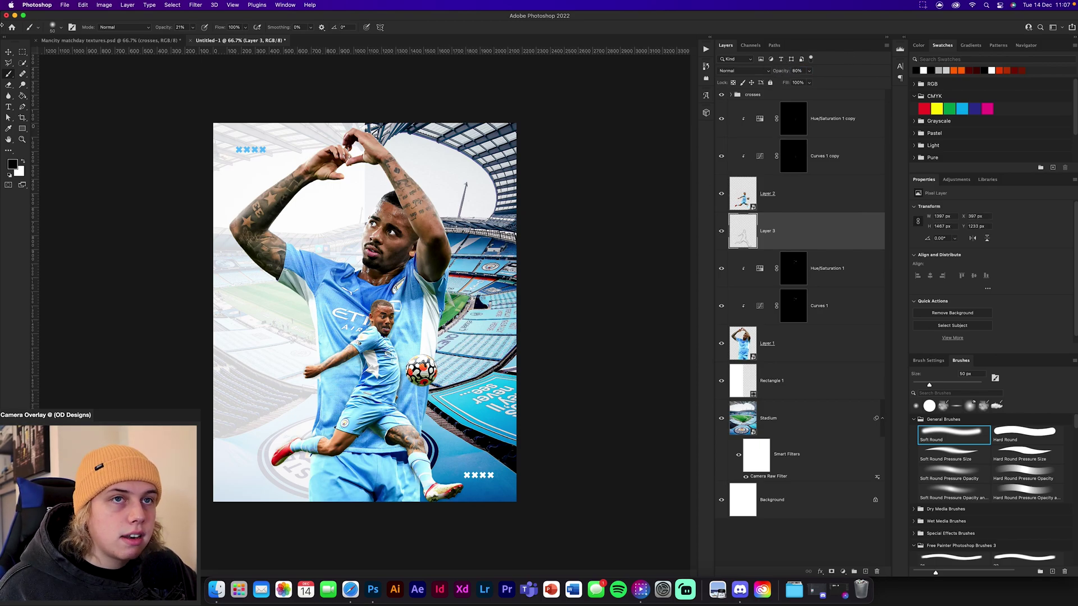
{"action": "left_click", "coordinate": [8, 53]}
{"action": "left_click", "coordinate": [370, 272]}
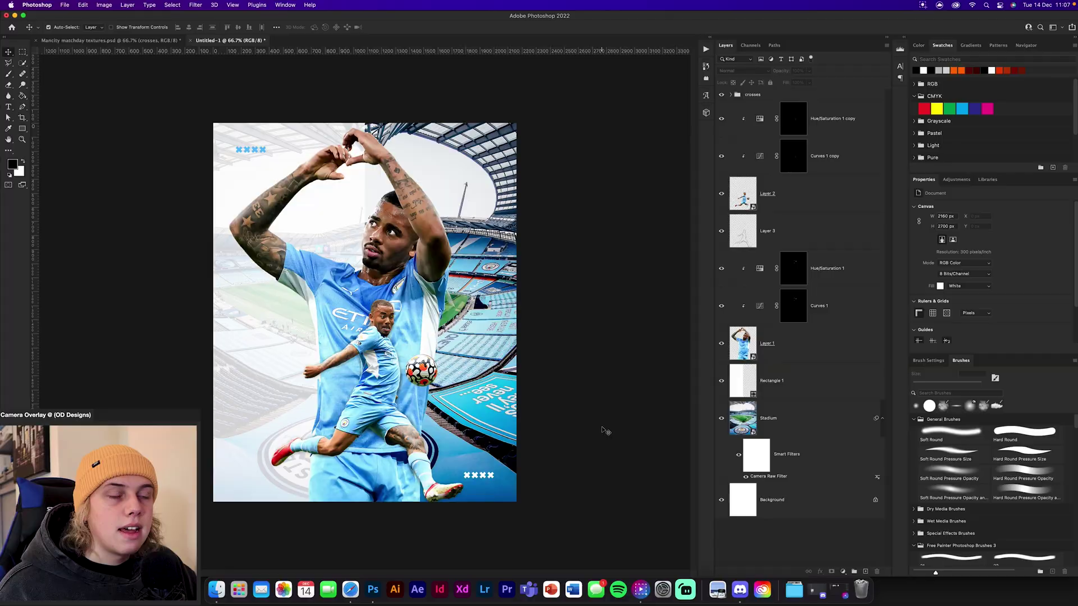
Copy the title group from Mancity matchday textures.psd into the poster and place it on the white half beside the kicking player
{"action": "left_click", "coordinate": [115, 39]}
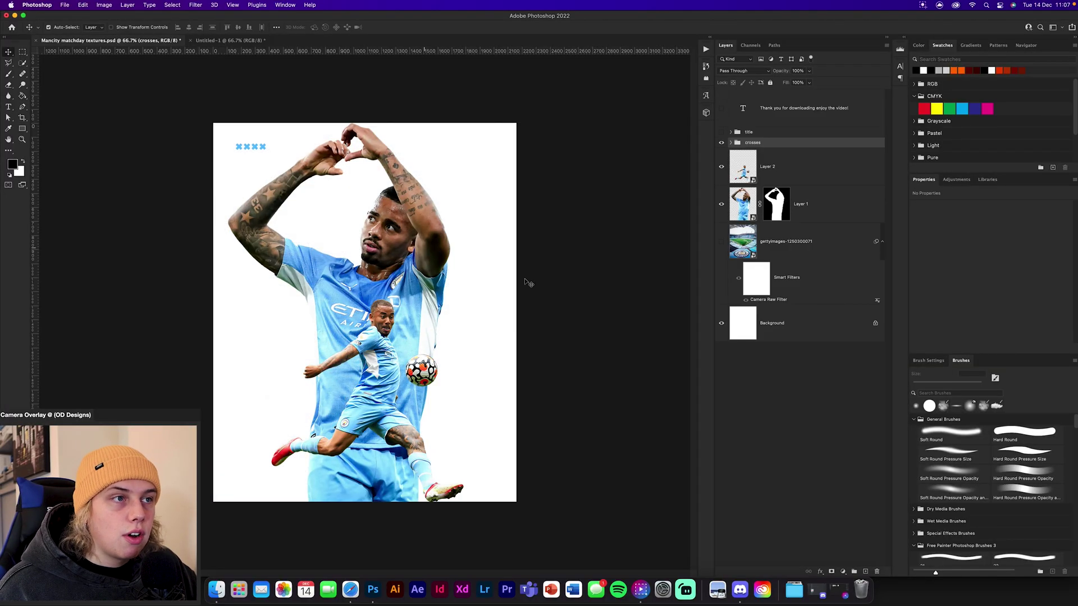
{"action": "left_click", "coordinate": [721, 132]}
{"action": "left_click_drag", "start_coordinate": [749, 132], "coordinate": [271, 334]}
{"action": "left_click", "coordinate": [427, 28]}
Examine the fonts and sizes of the vs, date, wolves and CITY text layers in the title group
{"action": "left_click", "coordinate": [731, 95]}
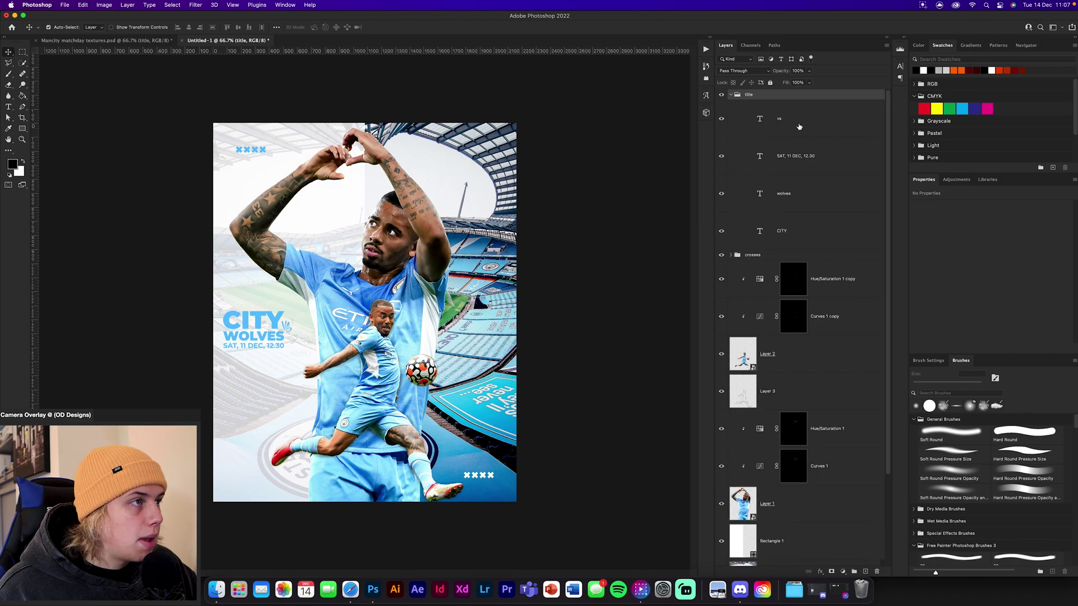
{"action": "left_click", "coordinate": [800, 125]}
{"action": "key", "text": "super+plus"}
{"action": "key", "text": "super+plus"}
{"action": "key", "text": "super+plus"}
{"action": "left_click_drag", "start_coordinate": [219, 337], "coordinate": [508, 287]}
{"action": "left_click", "coordinate": [832, 194]}
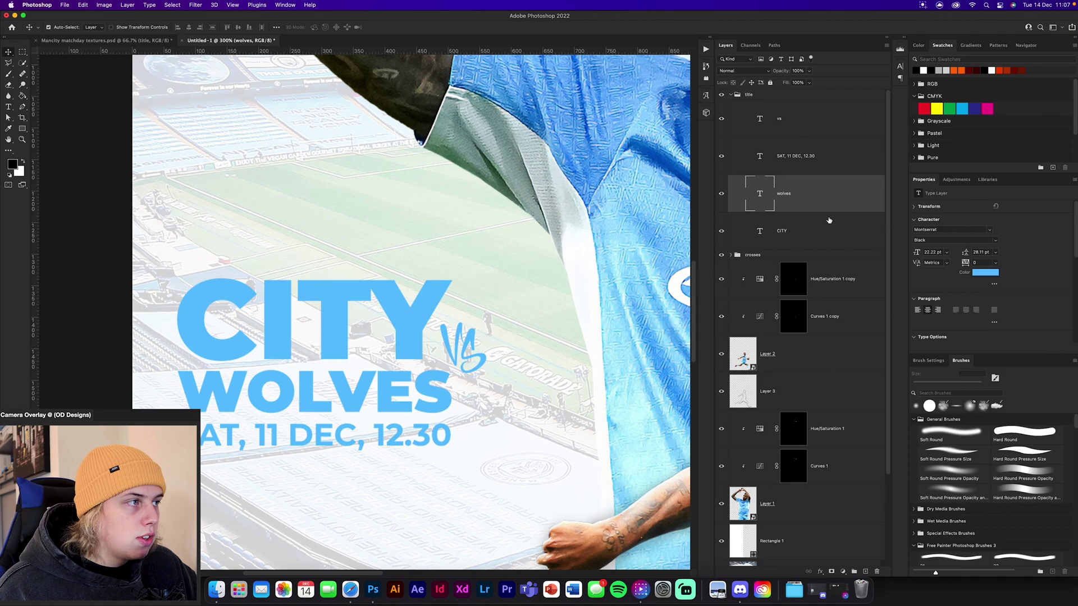
{"action": "left_click", "coordinate": [810, 231]}
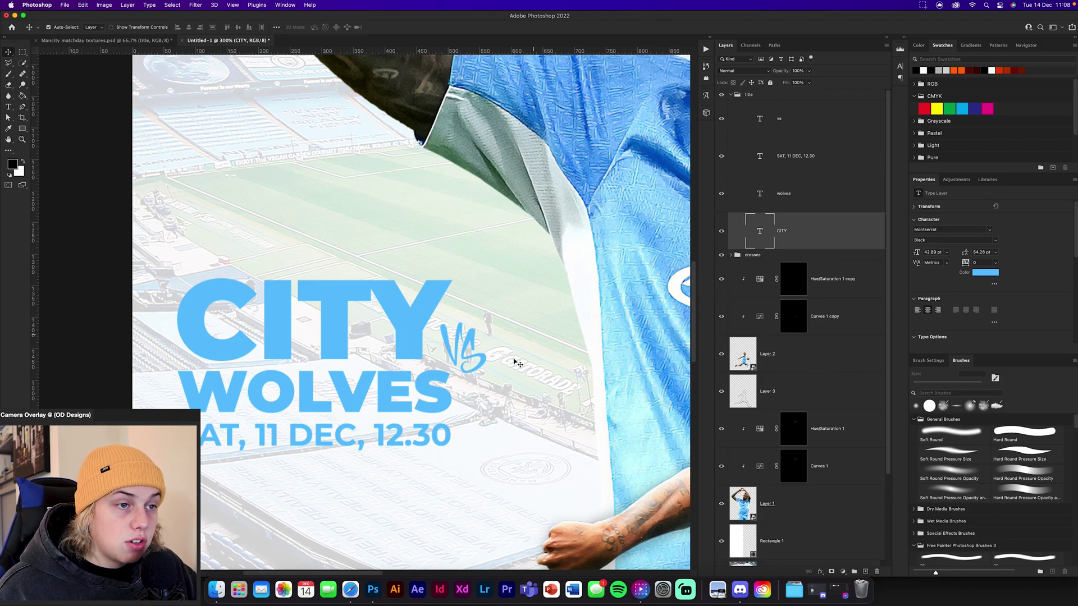
{"action": "left_click_drag", "start_coordinate": [430, 457], "coordinate": [471, 424]}
{"action": "left_click", "coordinate": [840, 157]}
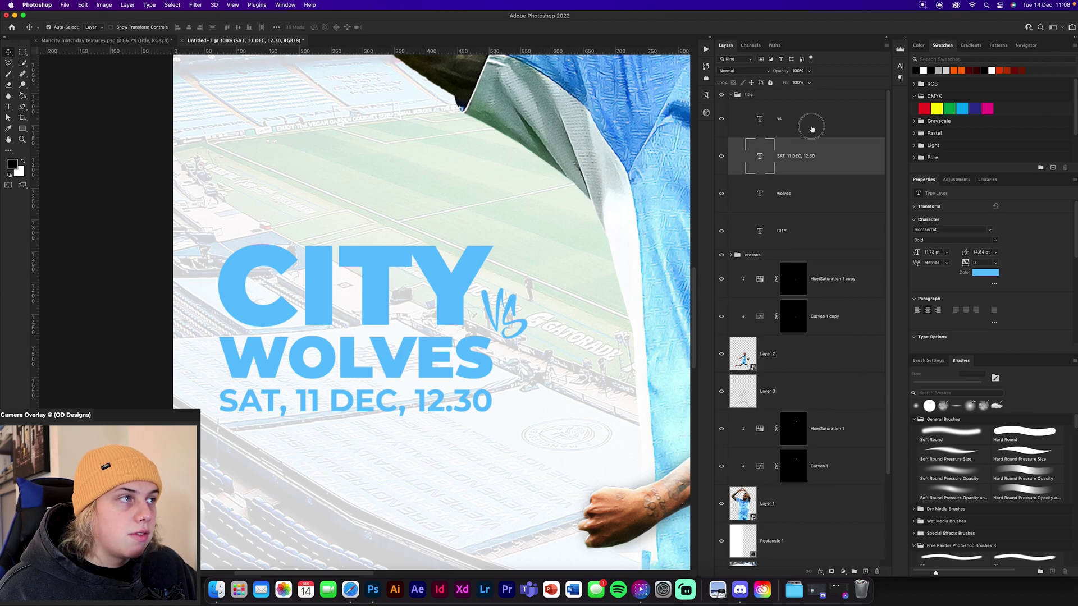
{"action": "left_click", "coordinate": [513, 308]}
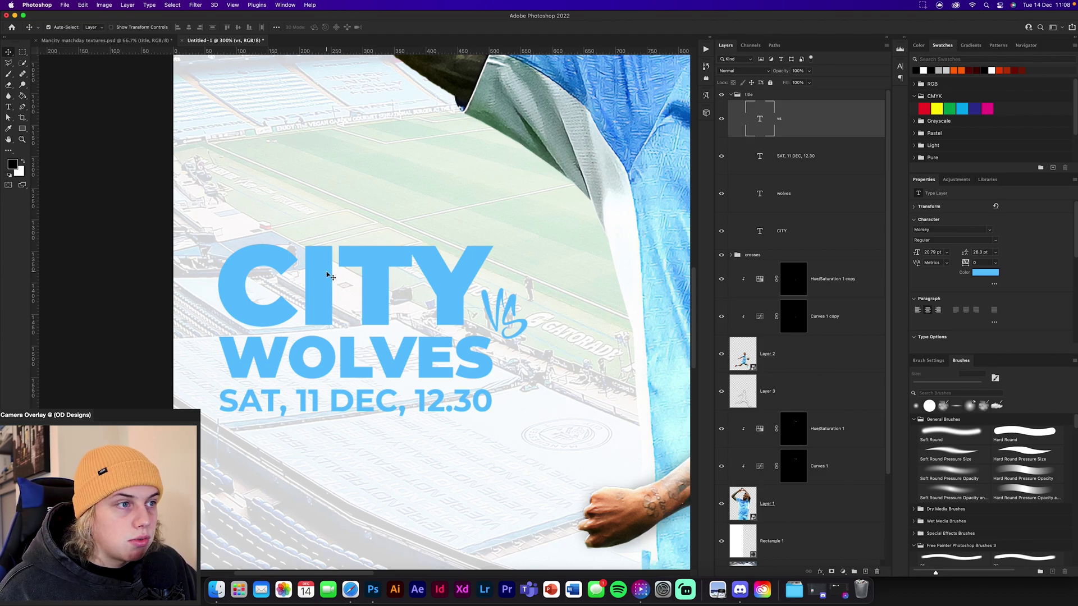
{"action": "key", "text": "super"}
{"action": "key", "text": "super+minus"}
{"action": "key", "text": "super+minus"}
{"action": "key", "text": "super+minus"}
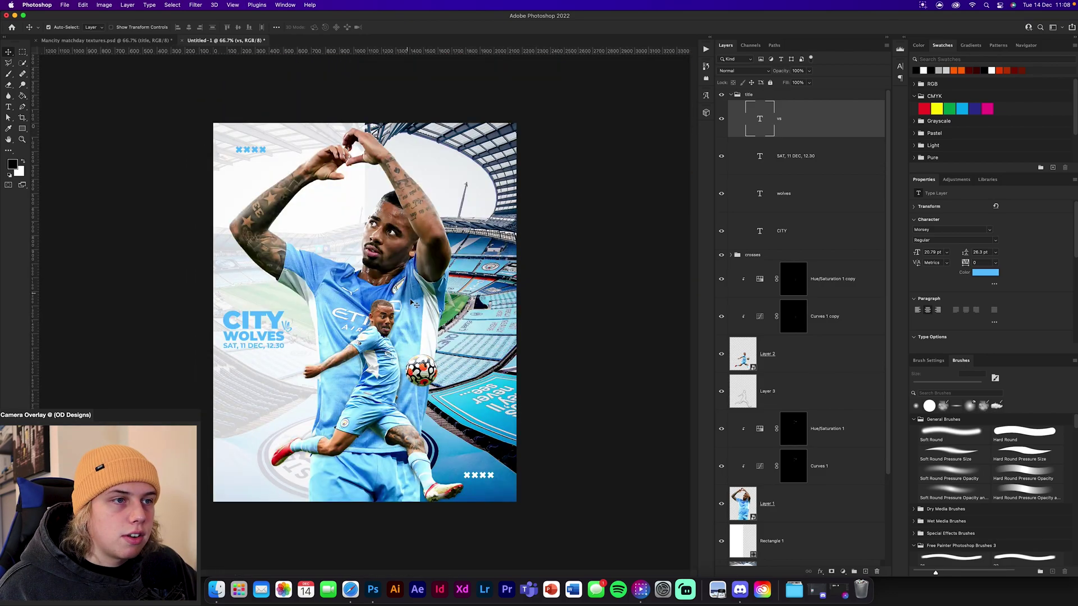
Add a new layer clipped to the large player, fill it with gray and set its blend mode to Overlay
{"action": "left_click", "coordinate": [412, 301]}
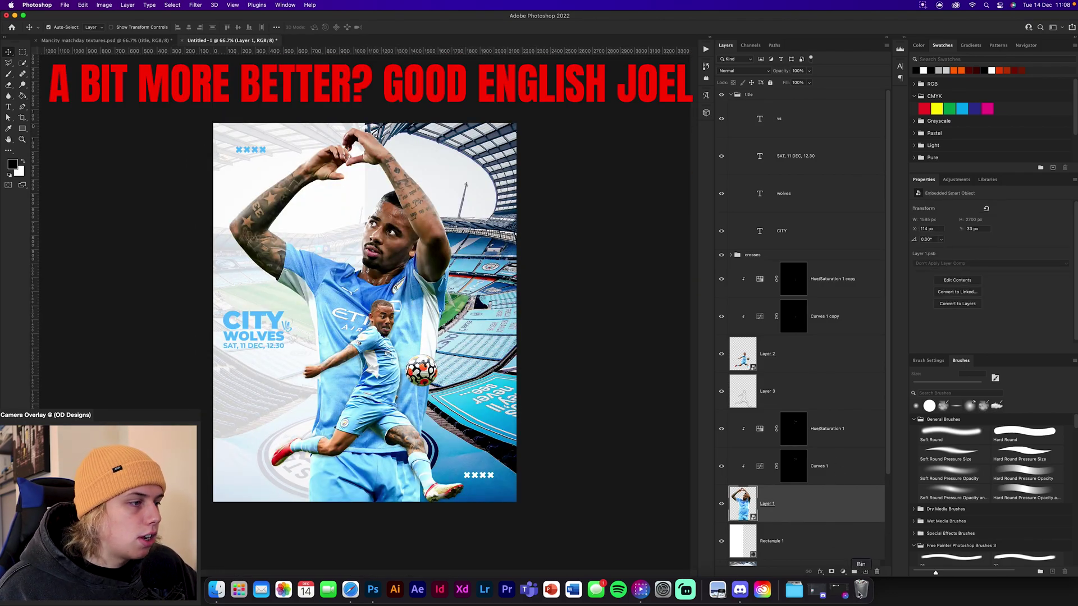
{"action": "left_click", "coordinate": [865, 572]}
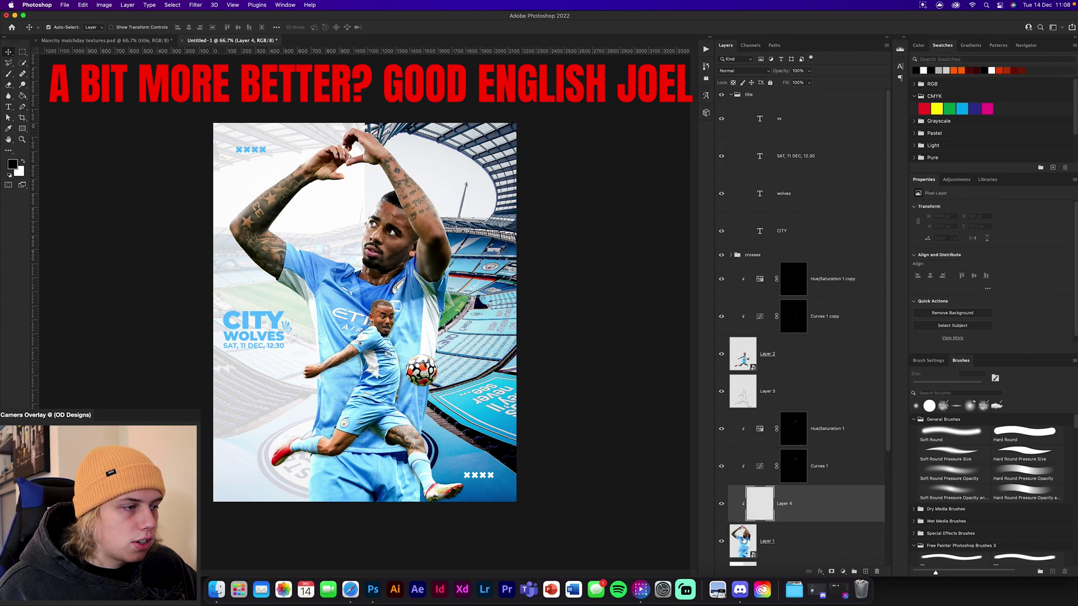
{"action": "left_click", "coordinate": [82, 5]}
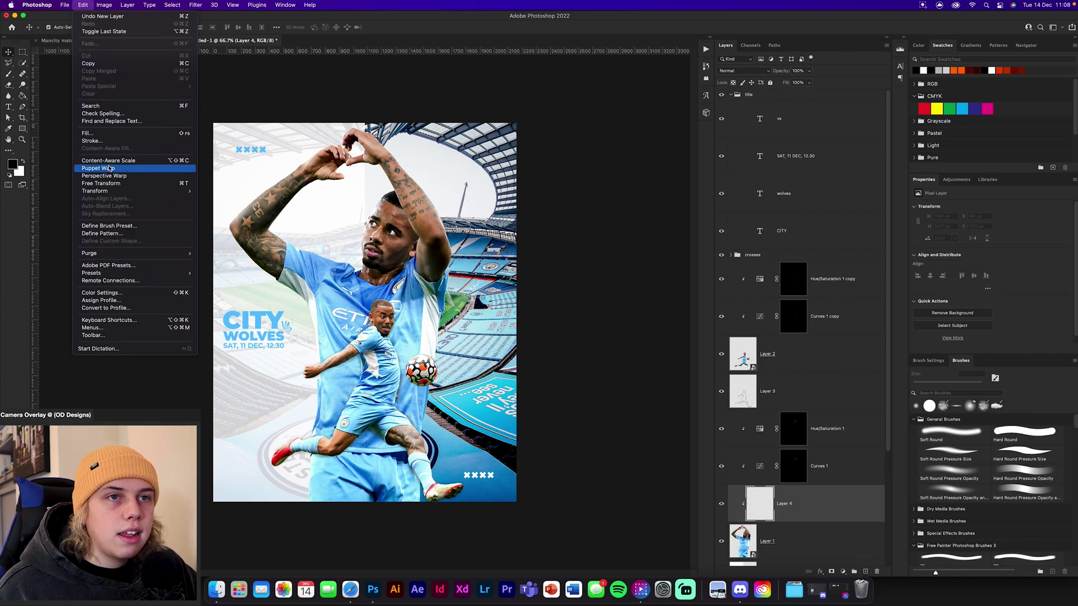
{"action": "left_click", "coordinate": [108, 134]}
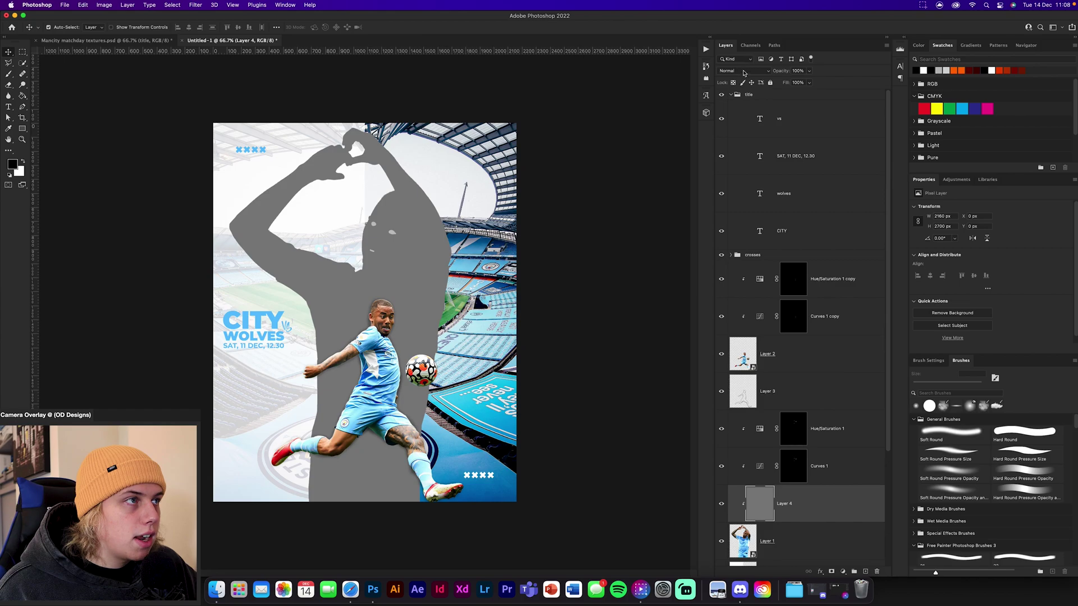
{"action": "left_click", "coordinate": [744, 73]}
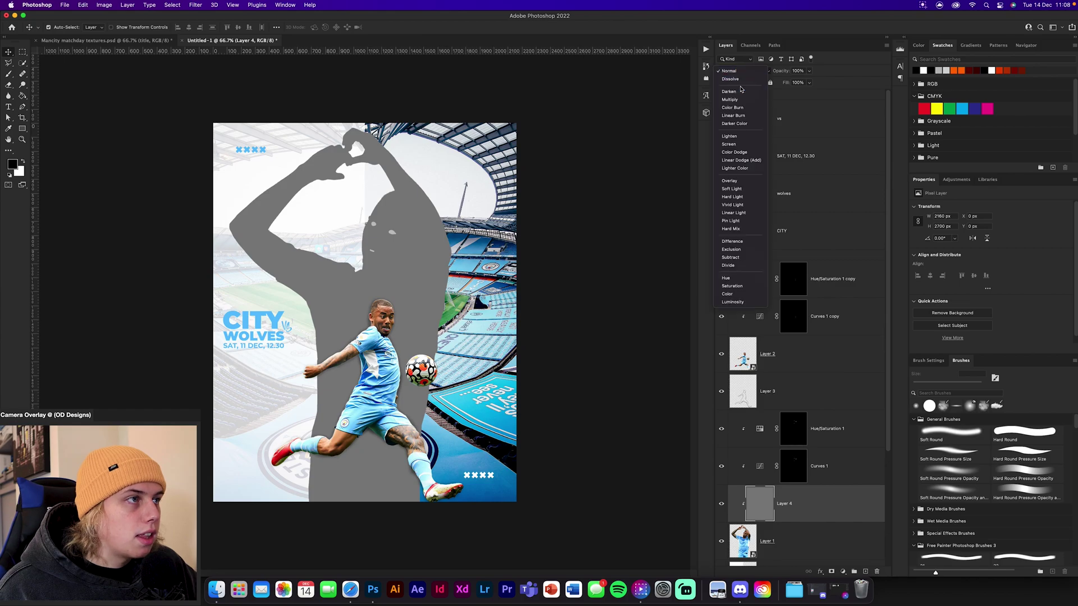
{"action": "left_click", "coordinate": [736, 184]}
Darken the fabric folds and shaded areas of the large player's shirt with the Burn tool on the gray Overlay layer
{"action": "left_click", "coordinate": [22, 84]}
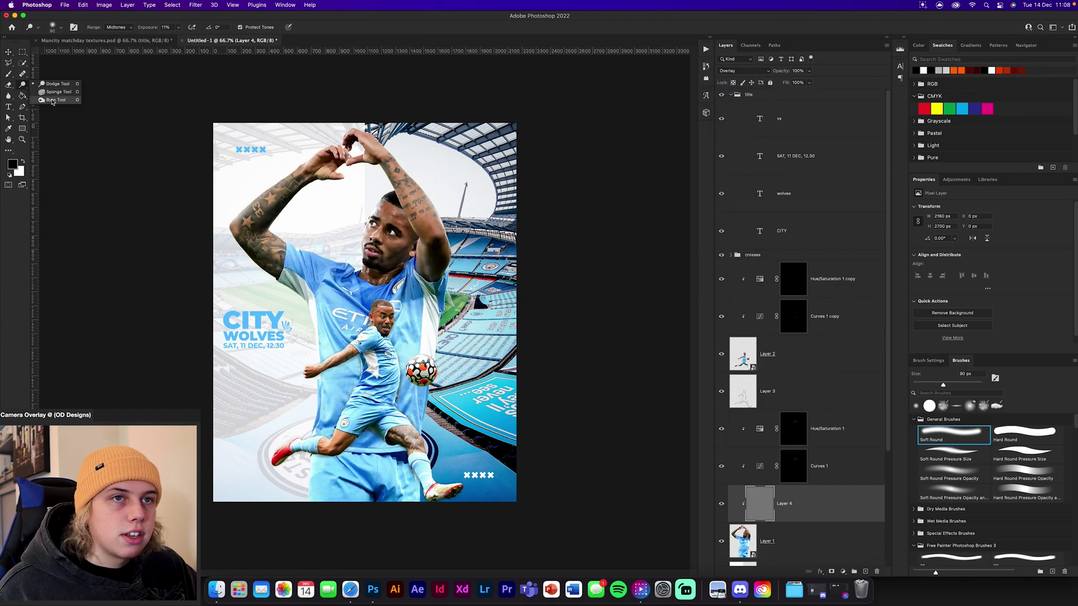
{"action": "left_click", "coordinate": [55, 100]}
{"action": "key", "text": "super+plus"}
{"action": "key", "text": "super+plus"}
{"action": "key", "text": "super+plus"}
{"action": "key", "text": "super+plus"}
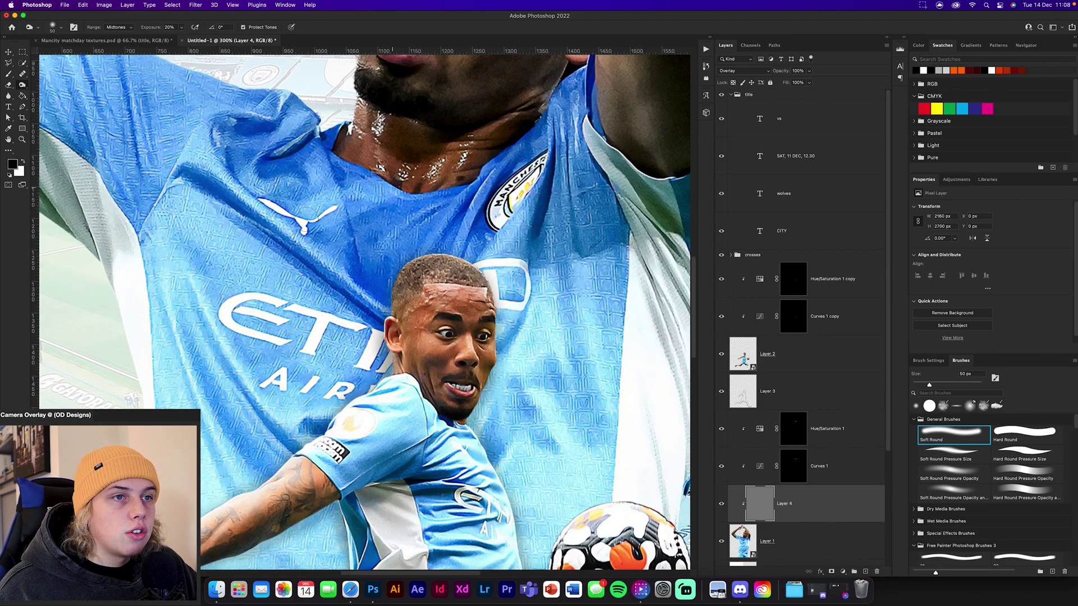
{"action": "mouse_move", "coordinate": [264, 225]}
{"action": "left_mouse_down"}
{"action": "mouse_move", "coordinate": [240, 207]}
{"action": "mouse_move", "coordinate": [376, 318]}
{"action": "mouse_move", "coordinate": [225, 198]}
{"action": "mouse_move", "coordinate": [256, 132]}
{"action": "mouse_move", "coordinate": [301, 153]}
{"action": "mouse_move", "coordinate": [265, 176]}
{"action": "mouse_move", "coordinate": [313, 150]}
{"action": "left_mouse_up"}
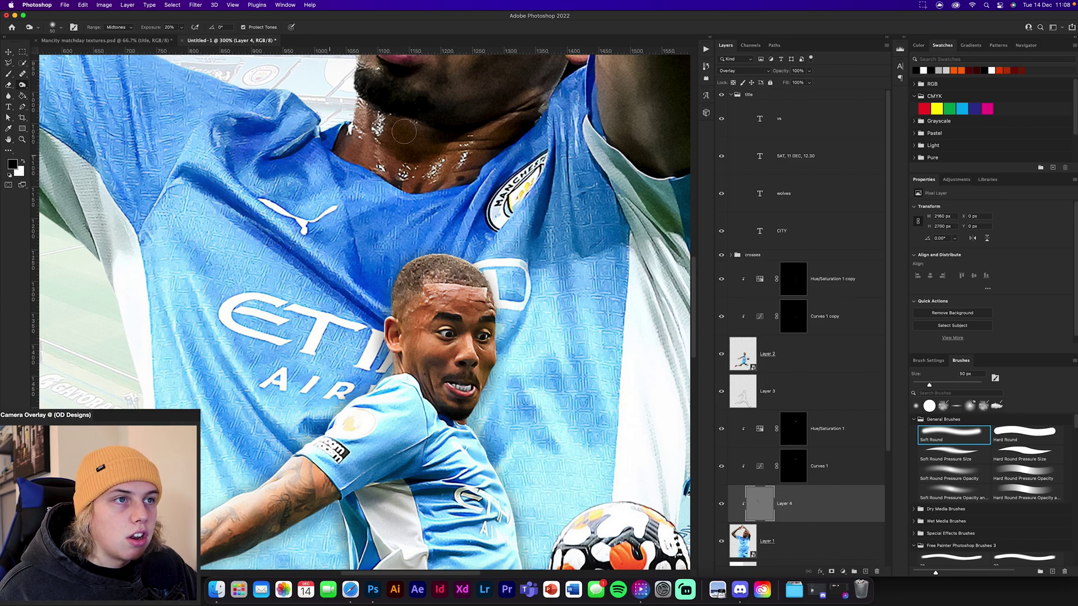
{"action": "mouse_move", "coordinate": [381, 151]}
{"action": "left_mouse_down"}
{"action": "mouse_move", "coordinate": [425, 128]}
{"action": "mouse_move", "coordinate": [405, 145]}
{"action": "mouse_move", "coordinate": [395, 127]}
{"action": "mouse_move", "coordinate": [432, 170]}
{"action": "mouse_move", "coordinate": [383, 354]}
{"action": "mouse_move", "coordinate": [496, 323]}
{"action": "mouse_move", "coordinate": [402, 393]}
{"action": "mouse_move", "coordinate": [405, 409]}
{"action": "mouse_move", "coordinate": [459, 371]}
{"action": "mouse_move", "coordinate": [442, 422]}
{"action": "mouse_move", "coordinate": [464, 385]}
{"action": "mouse_move", "coordinate": [474, 473]}
{"action": "left_mouse_up"}
{"action": "mouse_move", "coordinate": [568, 388]}
{"action": "left_mouse_down"}
{"action": "mouse_move", "coordinate": [614, 459]}
{"action": "mouse_move", "coordinate": [616, 447]}
{"action": "left_mouse_up"}
{"action": "mouse_move", "coordinate": [676, 330]}
{"action": "left_mouse_down"}
{"action": "mouse_move", "coordinate": [443, 329]}
{"action": "mouse_move", "coordinate": [414, 279]}
{"action": "mouse_move", "coordinate": [407, 311]}
{"action": "left_mouse_up"}
{"action": "mouse_move", "coordinate": [444, 376]}
{"action": "left_mouse_down"}
{"action": "mouse_move", "coordinate": [500, 399]}
{"action": "mouse_move", "coordinate": [473, 471]}
{"action": "left_mouse_up"}
Burn the shadows on the large player's jaw and neck, tattooed upper arm and adjoining sleeve
{"action": "scroll", "coordinate": [457, 320], "scroll_direction": "up", "scroll_amount": 3}
{"action": "scroll", "coordinate": [458, 320], "scroll_direction": "left", "scroll_amount": 5}
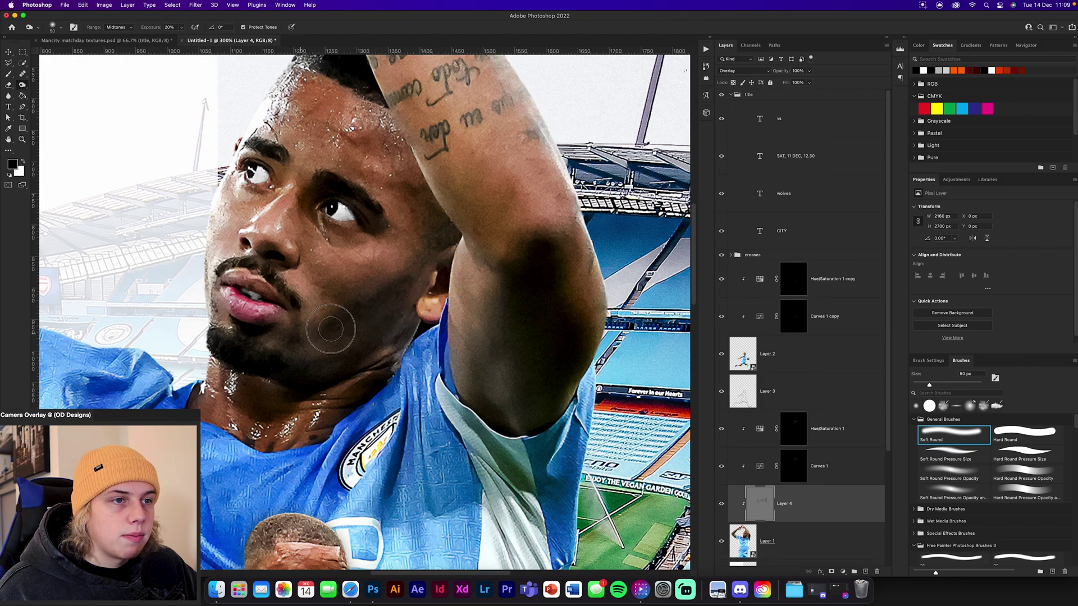
{"action": "left_click_drag", "start_coordinate": [242, 337], "coordinate": [389, 224]}
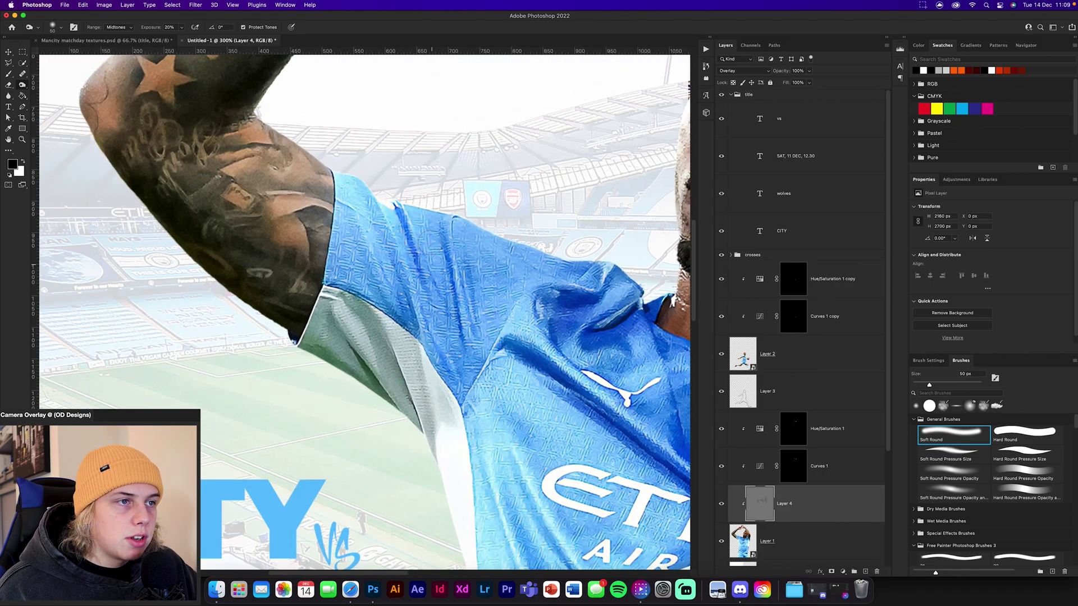
{"action": "mouse_move", "coordinate": [284, 312]}
{"action": "left_mouse_down"}
{"action": "mouse_move", "coordinate": [345, 330]}
{"action": "mouse_move", "coordinate": [378, 374]}
{"action": "mouse_move", "coordinate": [372, 344]}
{"action": "mouse_move", "coordinate": [406, 426]}
{"action": "mouse_move", "coordinate": [374, 395]}
{"action": "mouse_move", "coordinate": [349, 348]}
{"action": "left_mouse_up"}
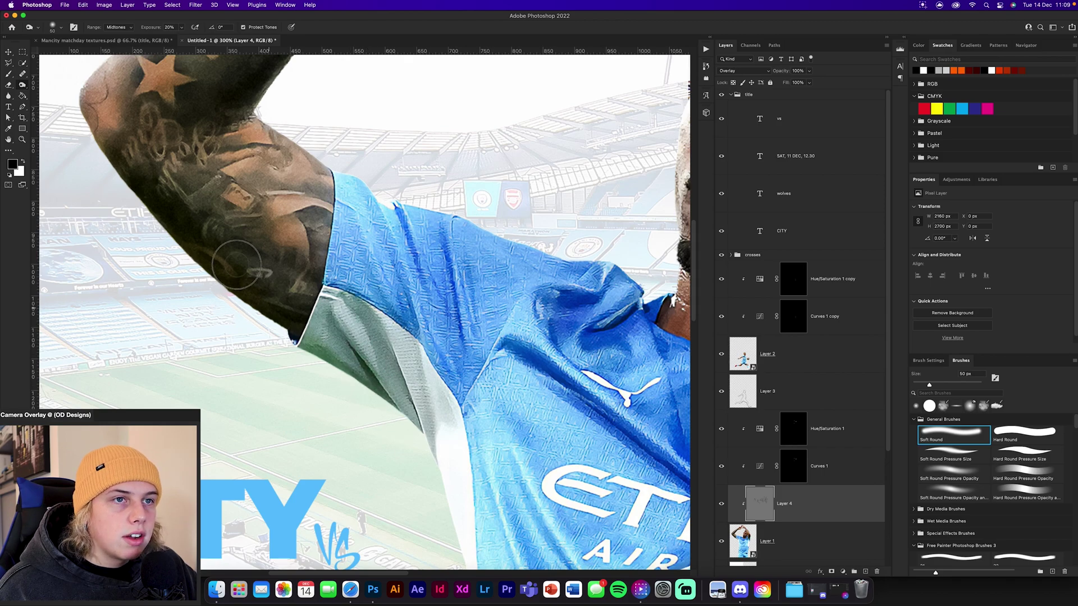
{"action": "left_click_drag", "start_coordinate": [449, 408], "coordinate": [329, 59]}
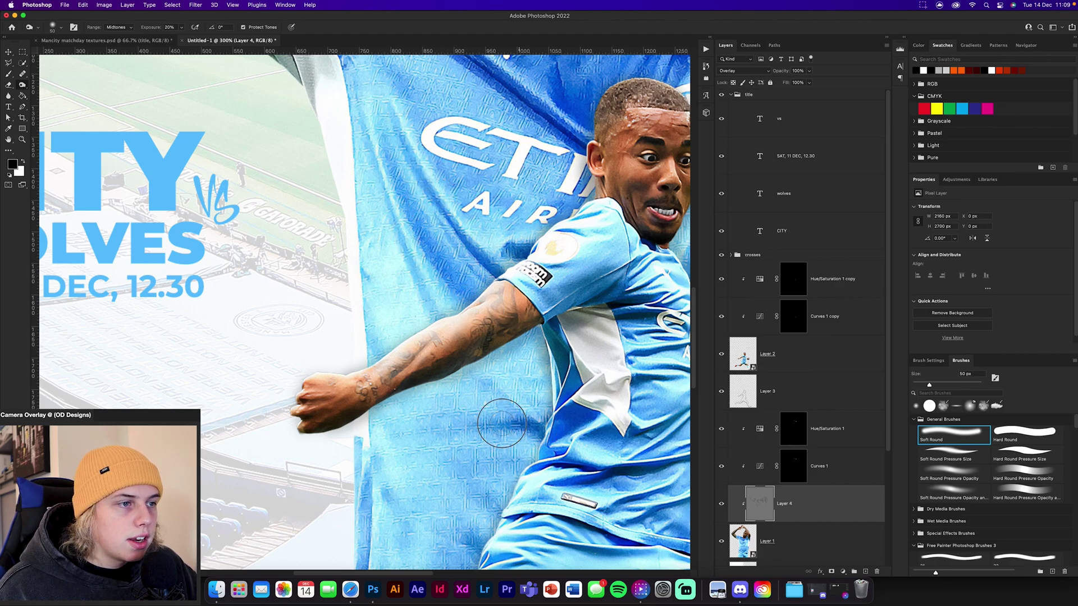
Burn the folds in the large player's lower shirt and shorts, around the kicking player's body and the ball
{"action": "left_click_drag", "start_coordinate": [384, 478], "coordinate": [320, 254]}
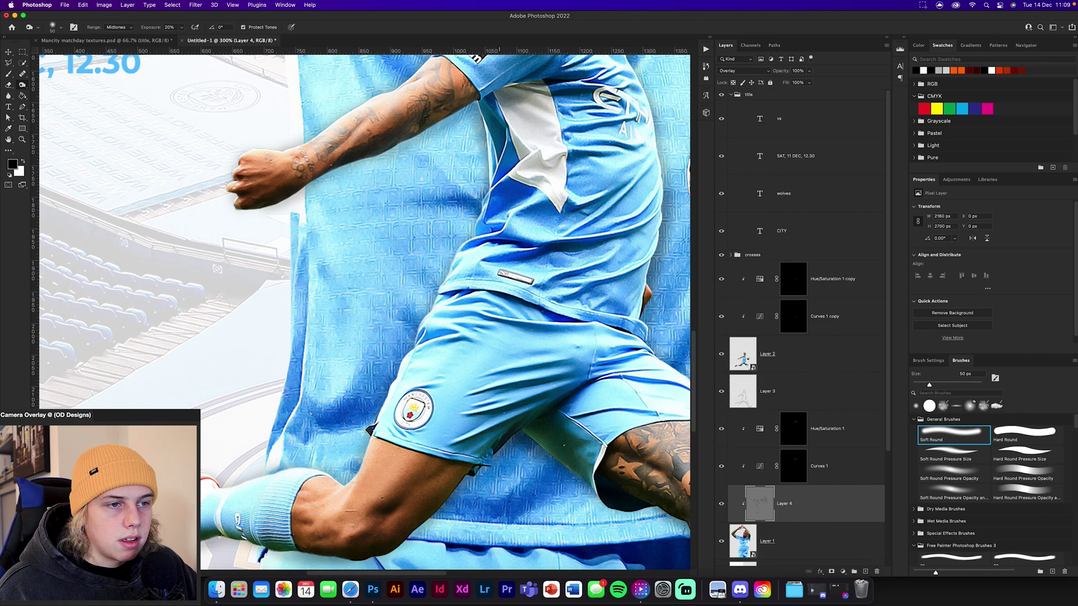
{"action": "left_click_drag", "start_coordinate": [302, 420], "coordinate": [113, 399]}
{"action": "left_click_drag", "start_coordinate": [379, 306], "coordinate": [351, 231]}
{"action": "left_click_drag", "start_coordinate": [268, 466], "coordinate": [385, 309]}
{"action": "mouse_move", "coordinate": [409, 359]}
{"action": "left_mouse_down"}
{"action": "mouse_move", "coordinate": [502, 359]}
{"action": "mouse_move", "coordinate": [245, 358]}
{"action": "left_mouse_up"}
{"action": "left_click_drag", "start_coordinate": [280, 406], "coordinate": [330, 272]}
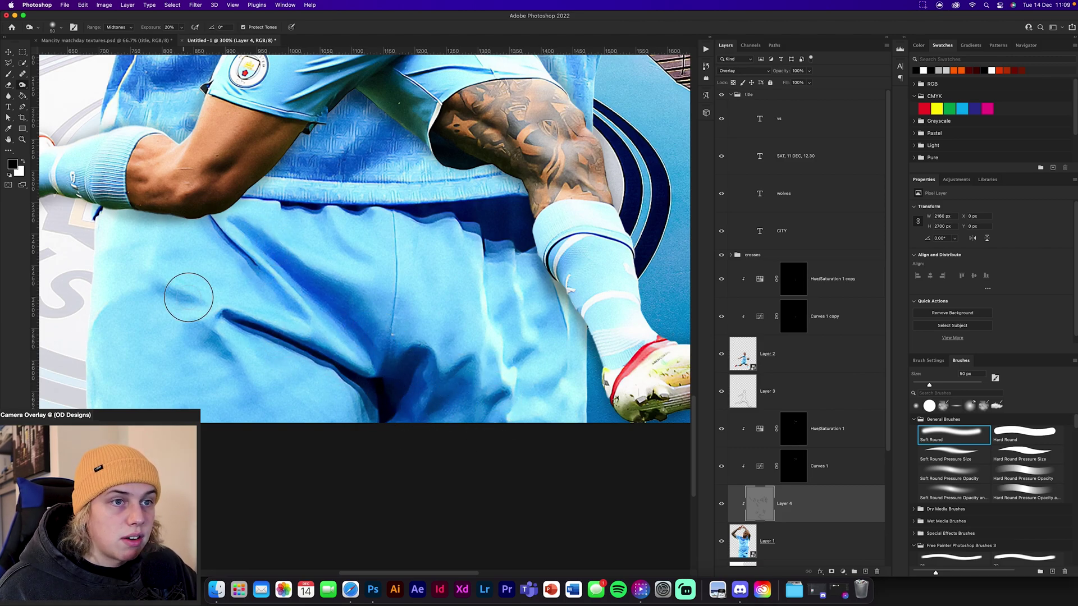
{"action": "left_click_drag", "start_coordinate": [361, 241], "coordinate": [399, 532]}
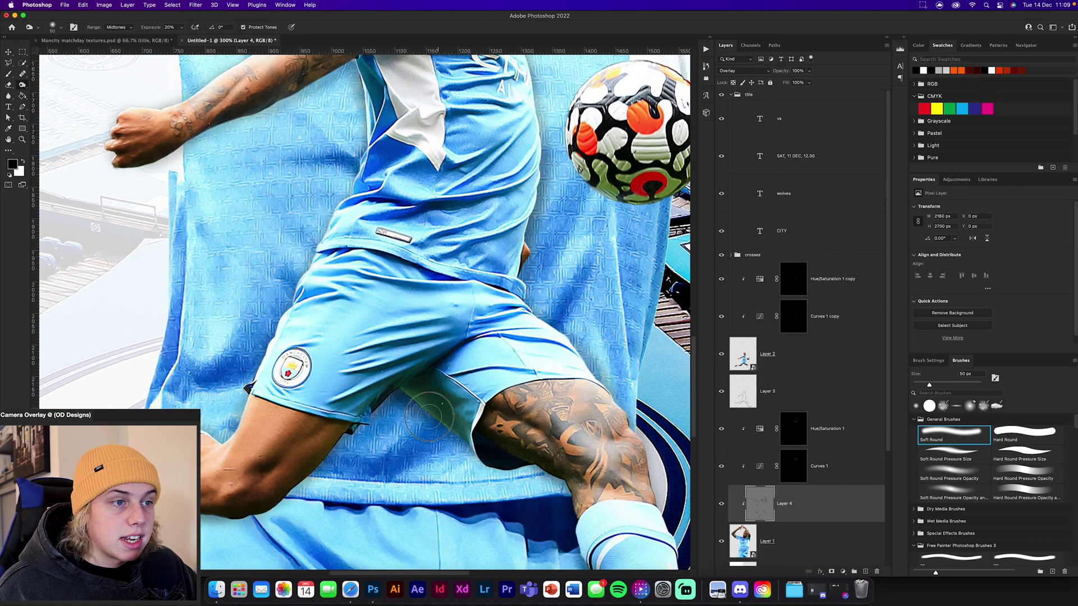
{"action": "left_click_drag", "start_coordinate": [572, 204], "coordinate": [452, 464]}
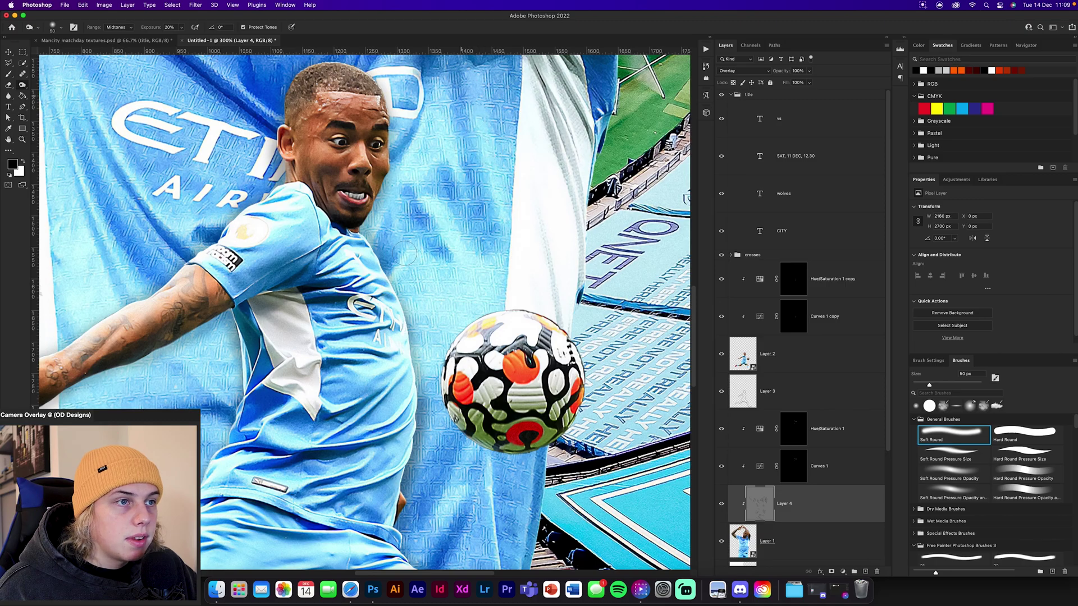
{"action": "left_click_drag", "start_coordinate": [442, 273], "coordinate": [446, 291]}
Burn the shaded areas of the large player's face and tattooed forearm
{"action": "scroll", "coordinate": [445, 291], "scroll_direction": "up", "scroll_amount": 5}
{"action": "scroll", "coordinate": [435, 247], "scroll_direction": "up", "scroll_amount": 6}
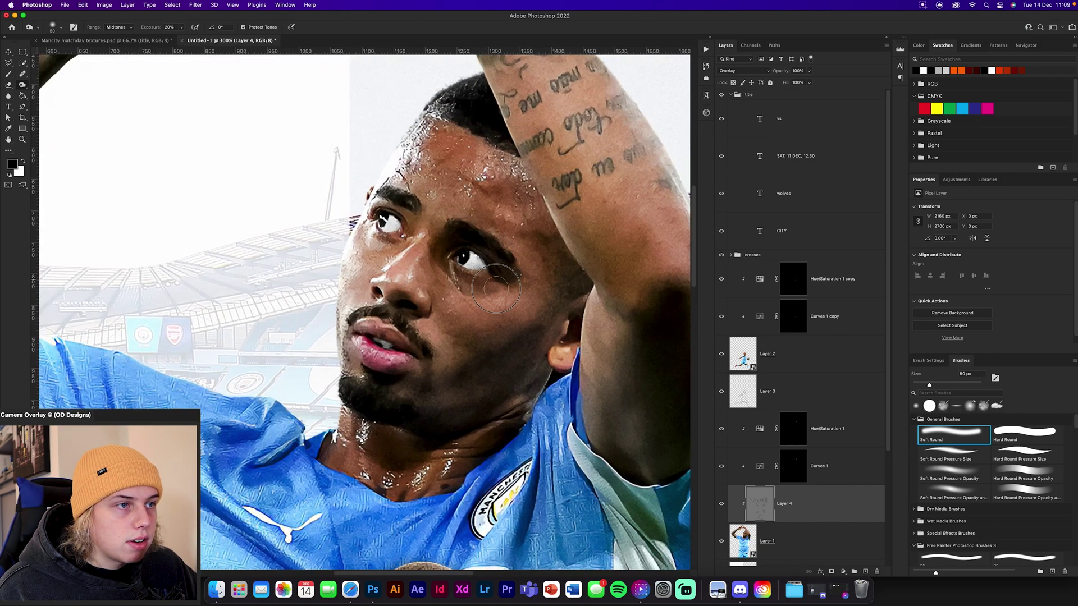
{"action": "mouse_move", "coordinate": [432, 370]}
{"action": "left_mouse_down"}
{"action": "mouse_move", "coordinate": [421, 395]}
{"action": "mouse_move", "coordinate": [357, 382]}
{"action": "left_mouse_up"}
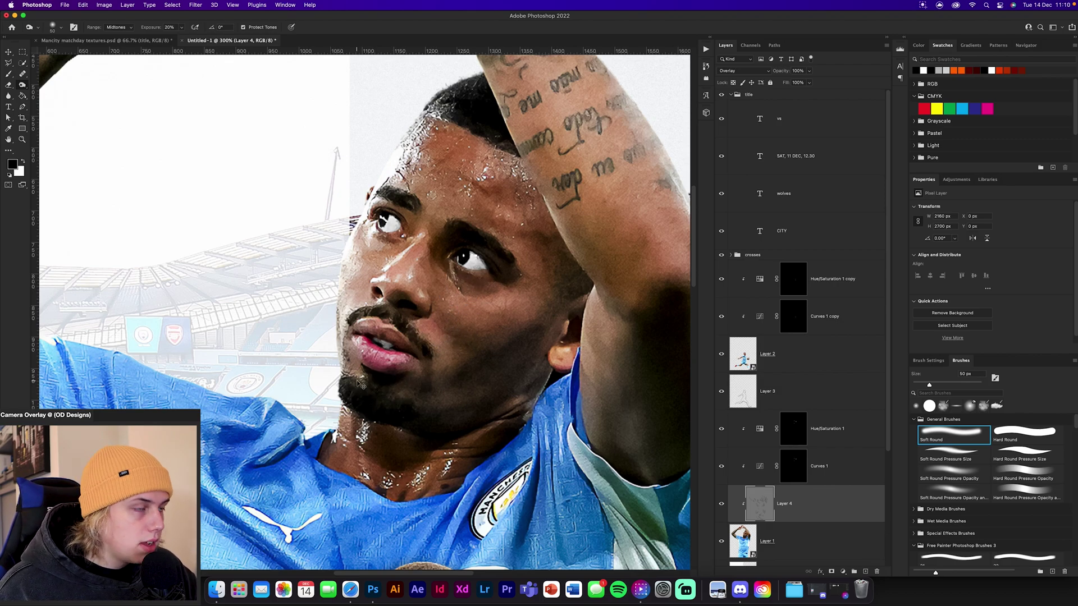
{"action": "key", "text": "super+1"}
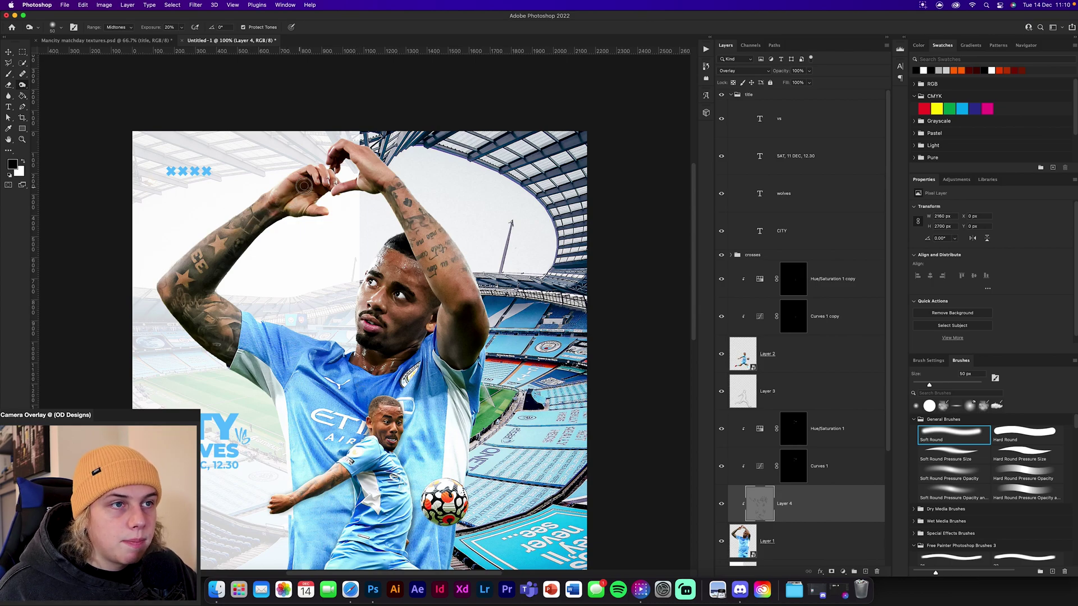
{"action": "left_click_drag", "start_coordinate": [219, 279], "coordinate": [211, 292]}
Compare the poster with and without the burn shading layer on the large player
{"action": "mouse_move", "coordinate": [427, 419]}
{"action": "left_mouse_down"}
{"action": "mouse_move", "coordinate": [487, 219]}
{"action": "mouse_move", "coordinate": [477, 256]}
{"action": "left_mouse_up"}
{"action": "left_click", "coordinate": [721, 505]}
{"action": "left_click", "coordinate": [722, 504]}
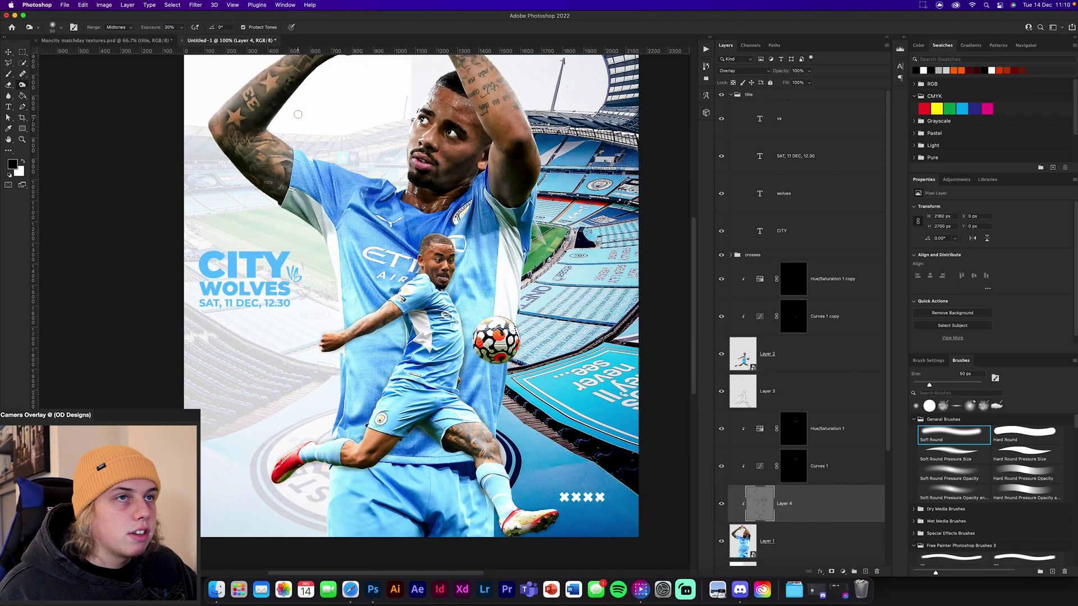
Brighten the highlights along the large player's raised arms, face and shirt using the Dodge tool with a 175 px brush
{"action": "right_click", "coordinate": [22, 85]}
{"action": "left_click", "coordinate": [54, 85]}
{"action": "mouse_move", "coordinate": [296, 156]}
{"action": "left_mouse_down"}
{"action": "mouse_move", "coordinate": [308, 441]}
{"action": "mouse_move", "coordinate": [312, 405]}
{"action": "left_mouse_up"}
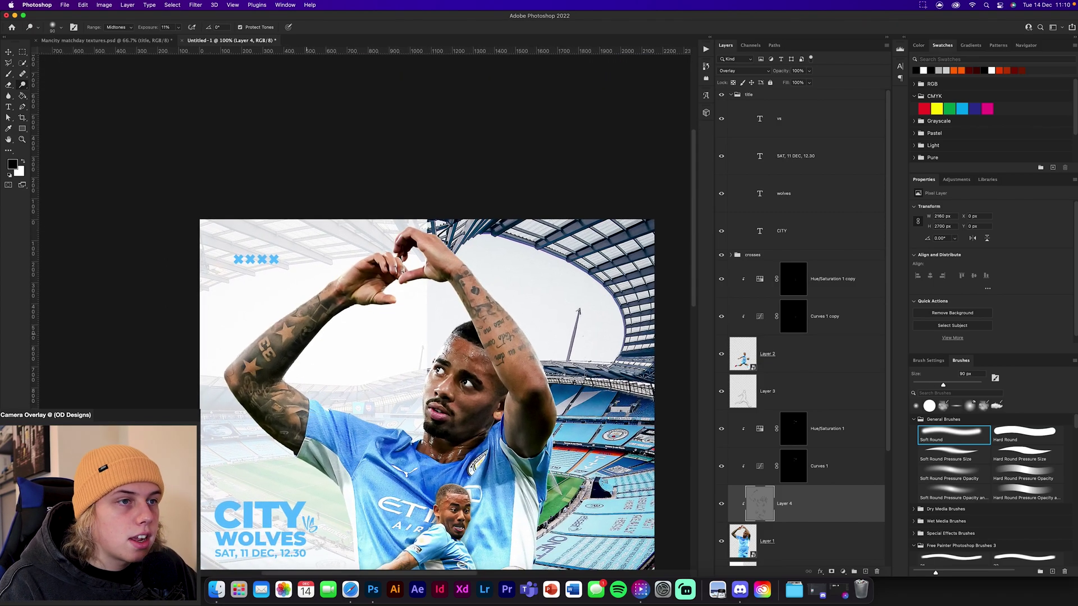
{"action": "key", "text": "bracketright"}
{"action": "key", "text": "bracketright"}
{"action": "key", "text": "bracketright"}
{"action": "key", "text": "bracketright"}
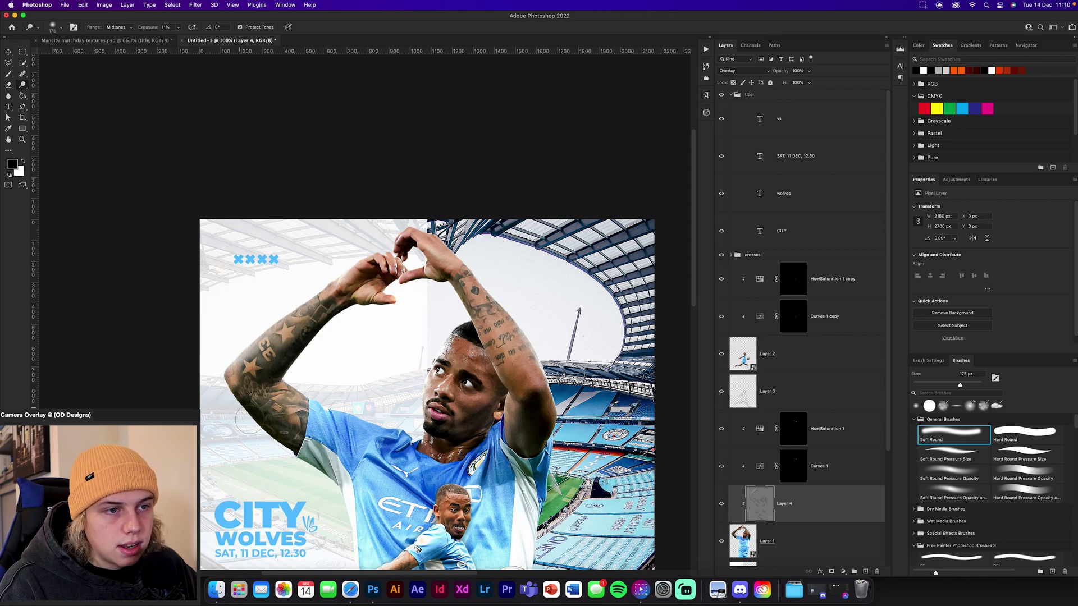
{"action": "left_click_drag", "start_coordinate": [521, 378], "coordinate": [488, 307]}
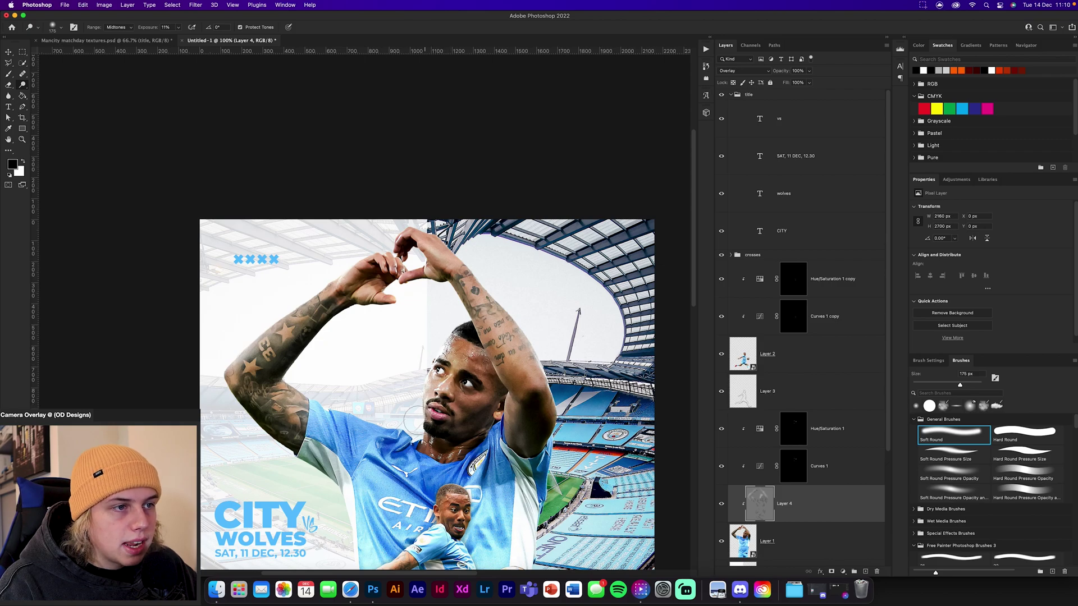
{"action": "left_click_drag", "start_coordinate": [405, 425], "coordinate": [455, 281]}
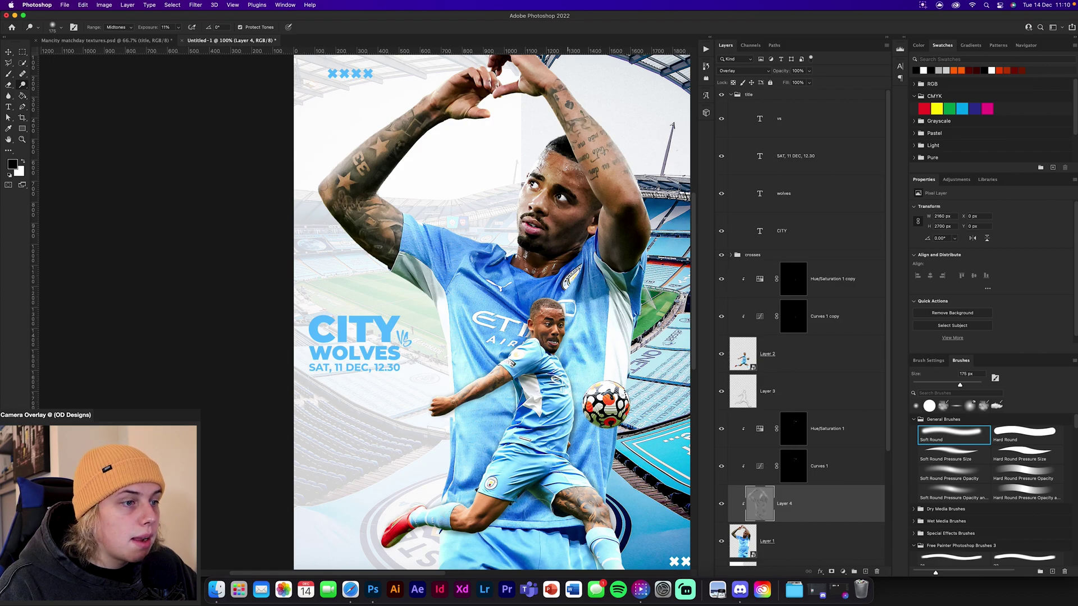
{"action": "scroll", "coordinate": [518, 516], "scroll_direction": "down", "scroll_amount": 4}
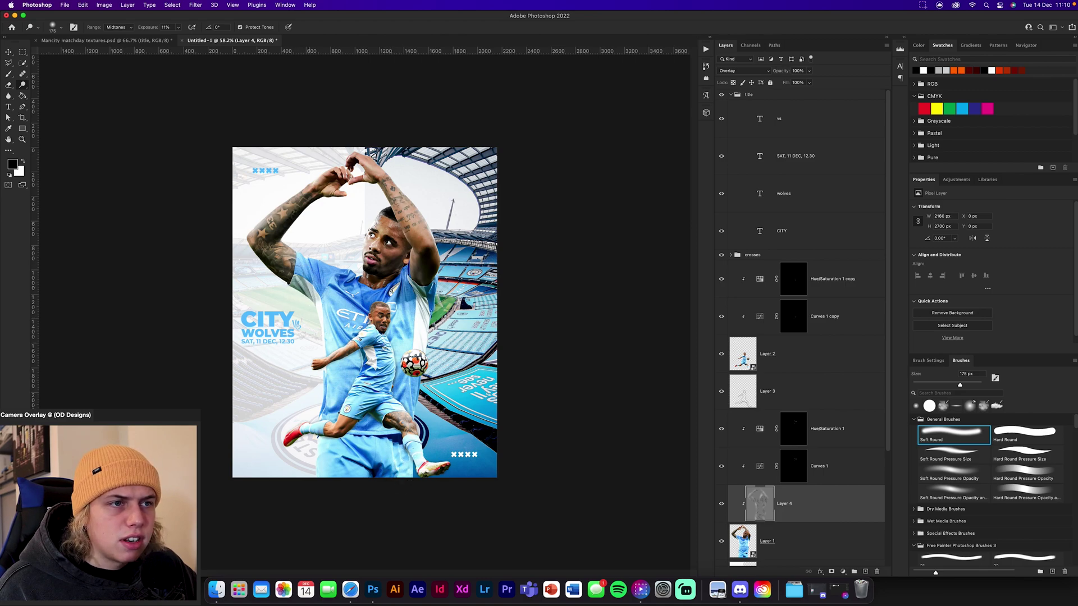
{"action": "mouse_move", "coordinate": [252, 244]}
{"action": "left_mouse_down"}
{"action": "mouse_move", "coordinate": [301, 194]}
{"action": "mouse_move", "coordinate": [260, 217]}
{"action": "mouse_move", "coordinate": [368, 160]}
{"action": "left_mouse_up"}
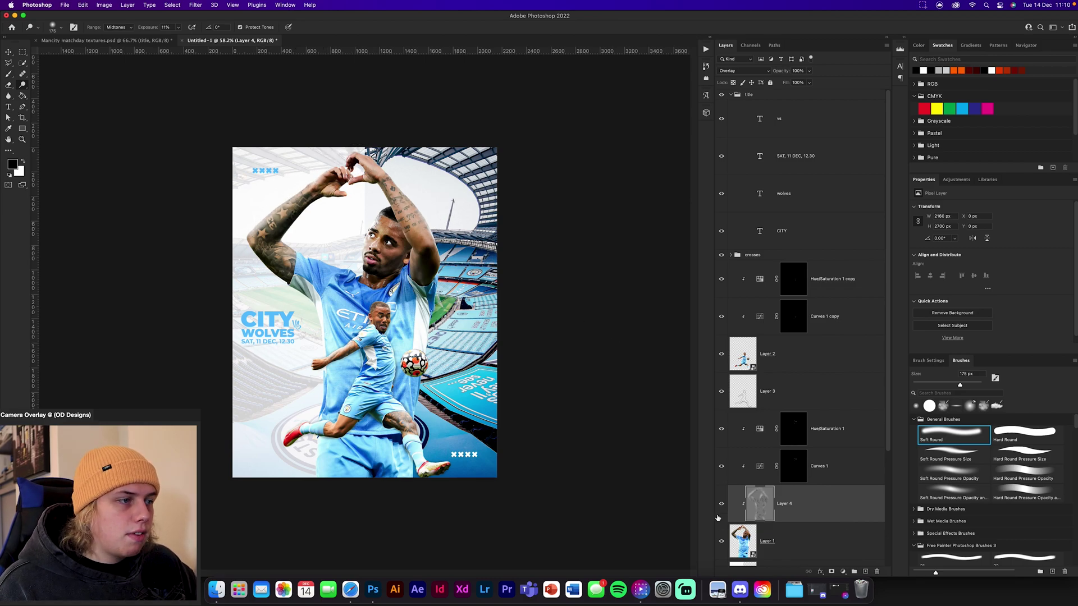
Compare the poster with and without the large player's dodge-and-burn layer, then deselect all layers
{"action": "left_click", "coordinate": [722, 504]}
{"action": "left_click", "coordinate": [722, 505]}
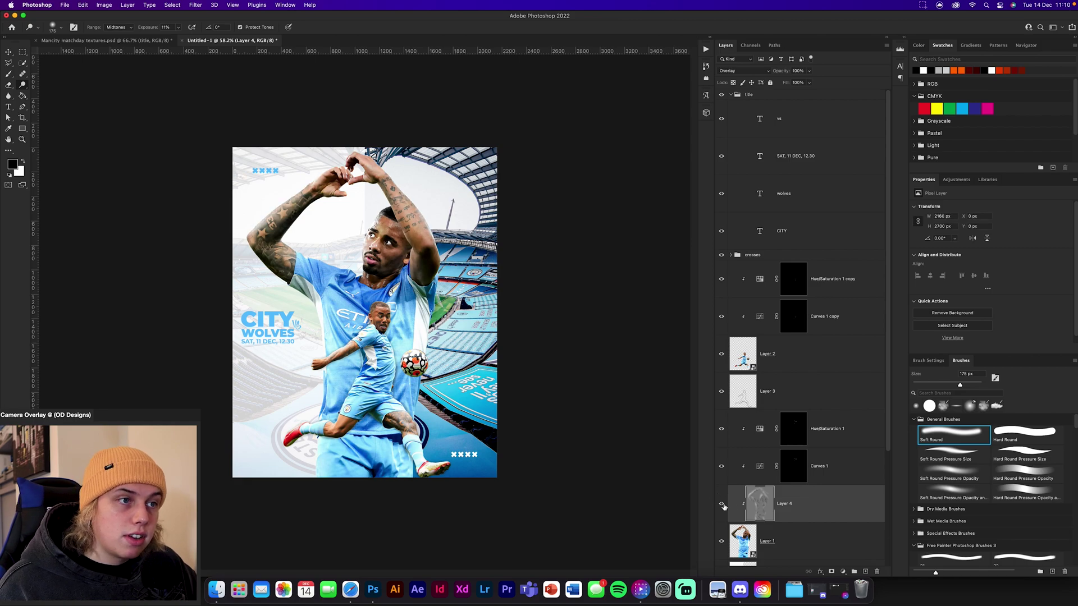
{"action": "left_click", "coordinate": [9, 53]}
{"action": "left_click", "coordinate": [169, 191]}
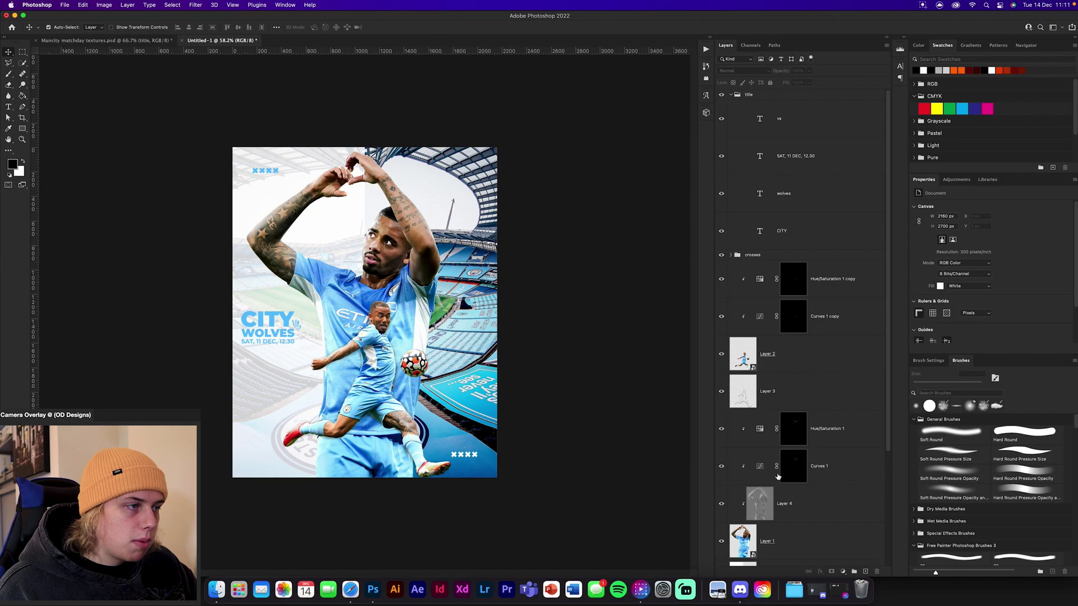
Add a new layer clipped to the kicking player, fill it with 50% gray and set its blend mode to Overlay
{"action": "left_click", "coordinate": [833, 353]}
{"action": "key", "text": "alt+shift+super+n"}
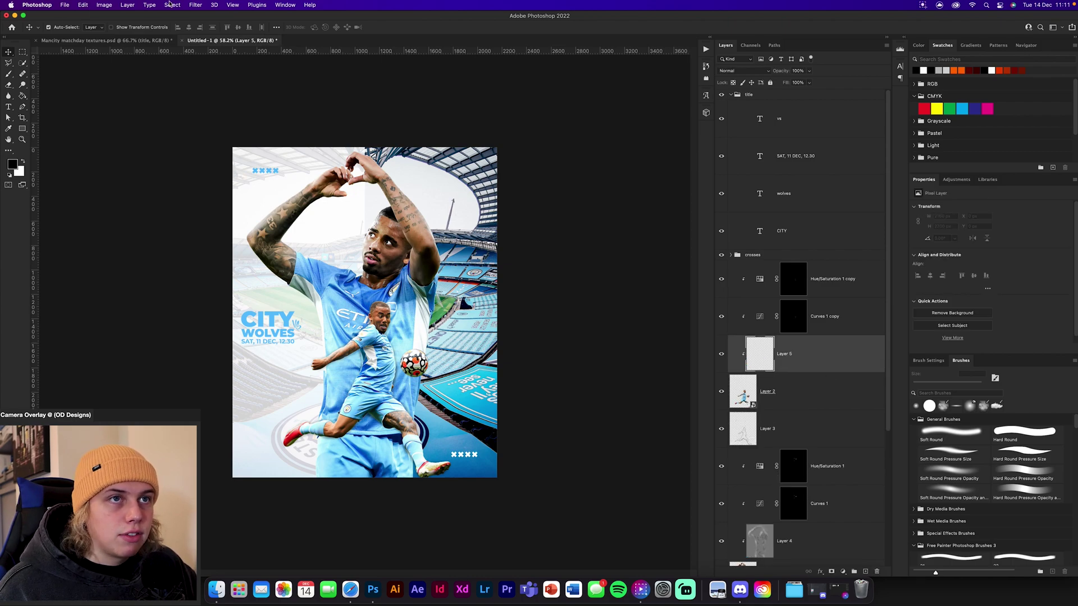
{"action": "left_click", "coordinate": [168, 5]}
{"action": "mouse_move", "coordinate": [84, 6]}
{"action": "left_click", "coordinate": [110, 133]}
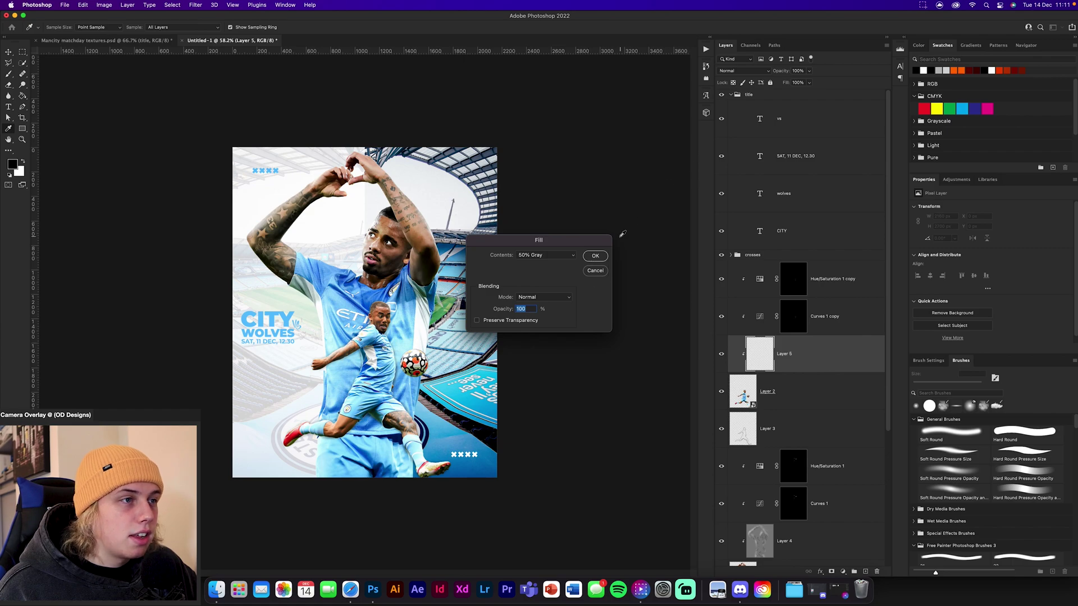
{"action": "left_click", "coordinate": [595, 256]}
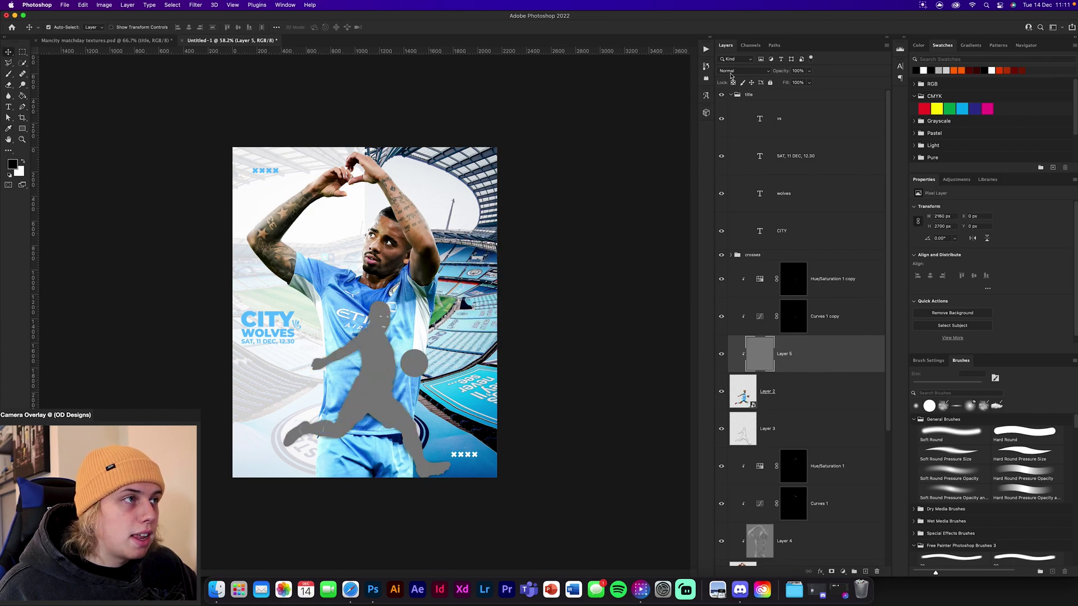
{"action": "left_click", "coordinate": [735, 70]}
{"action": "left_click", "coordinate": [735, 186]}
Burn the shadows and folds on the kicking player's shirt, shorts and rear thigh on the new gray layer
{"action": "left_click", "coordinate": [23, 86]}
{"action": "key", "text": "super+plus"}
{"action": "key", "text": "super+plus"}
{"action": "key", "text": "super+plus"}
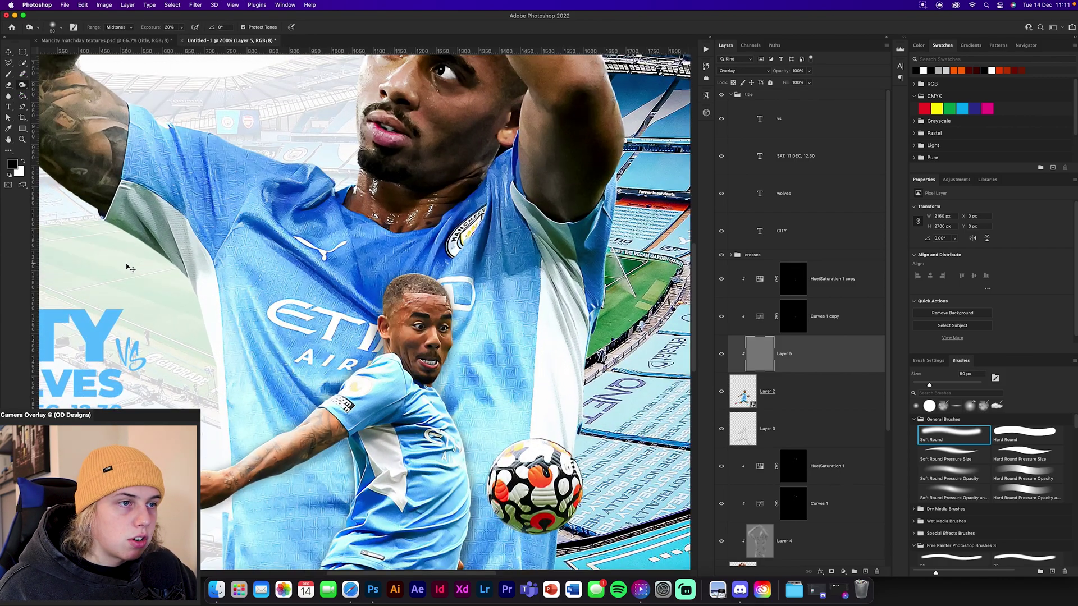
{"action": "mouse_move", "coordinate": [409, 459]}
{"action": "left_mouse_down"}
{"action": "mouse_move", "coordinate": [337, 251]}
{"action": "mouse_move", "coordinate": [292, 312]}
{"action": "left_mouse_up"}
{"action": "mouse_move", "coordinate": [354, 292]}
{"action": "left_mouse_down"}
{"action": "mouse_move", "coordinate": [365, 381]}
{"action": "mouse_move", "coordinate": [341, 396]}
{"action": "mouse_move", "coordinate": [372, 398]}
{"action": "mouse_move", "coordinate": [336, 433]}
{"action": "mouse_move", "coordinate": [332, 465]}
{"action": "mouse_move", "coordinate": [366, 480]}
{"action": "mouse_move", "coordinate": [397, 474]}
{"action": "mouse_move", "coordinate": [430, 519]}
{"action": "left_mouse_up"}
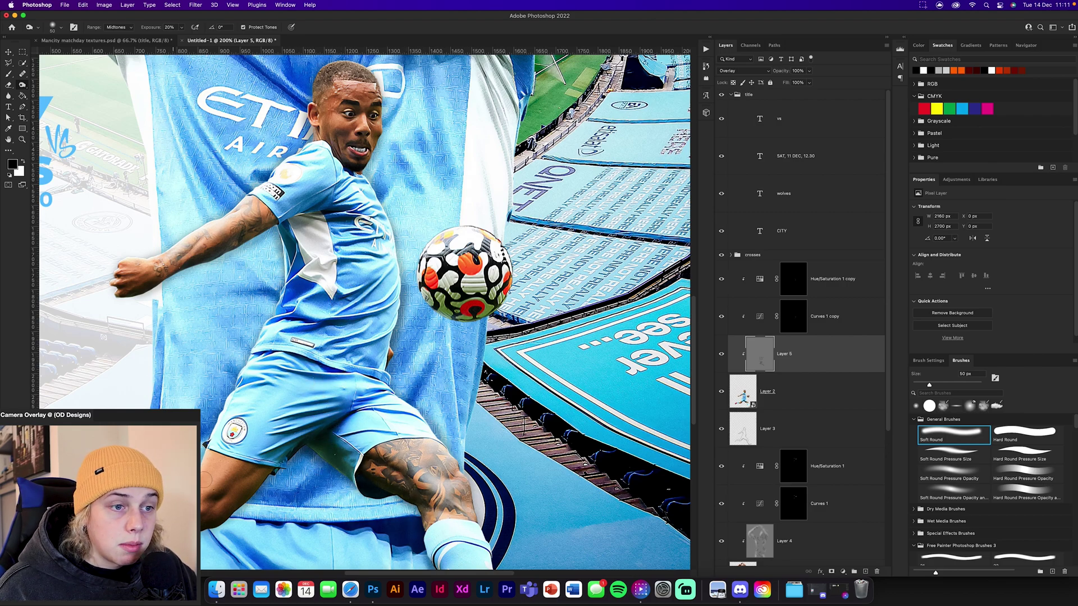
{"action": "mouse_move", "coordinate": [224, 491]}
{"action": "left_mouse_down"}
{"action": "mouse_move", "coordinate": [234, 487]}
{"action": "mouse_move", "coordinate": [226, 505]}
{"action": "left_mouse_up"}
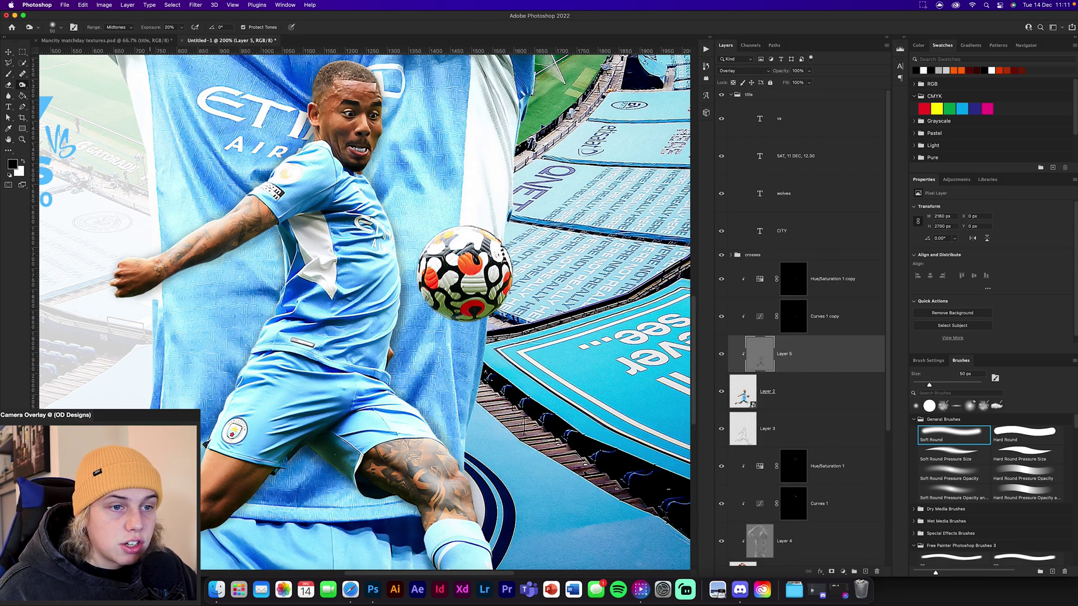
Burn the shadows on the kicking player's lower legs, tattooed knee, torso and outstretched arm
{"action": "scroll", "coordinate": [241, 443], "scroll_direction": "left", "scroll_amount": 5}
{"action": "scroll", "coordinate": [242, 443], "scroll_direction": "down", "scroll_amount": 3}
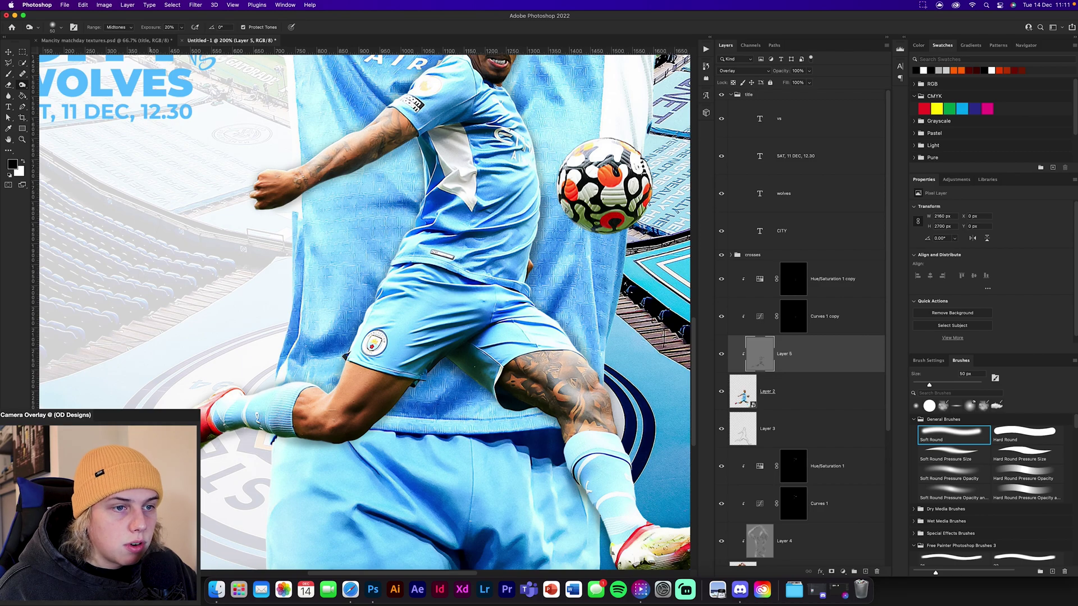
{"action": "scroll", "coordinate": [449, 309], "scroll_direction": "right", "scroll_amount": 5}
{"action": "scroll", "coordinate": [449, 308], "scroll_direction": "down", "scroll_amount": 3}
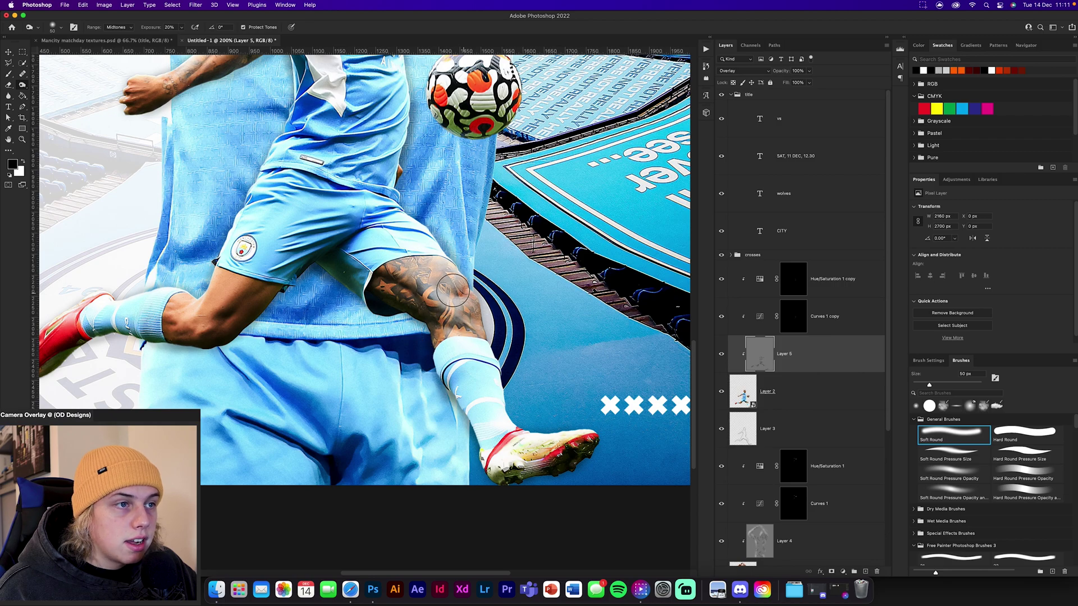
{"action": "scroll", "coordinate": [399, 267], "scroll_direction": "up", "scroll_amount": 4}
{"action": "scroll", "coordinate": [398, 267], "scroll_direction": "left", "scroll_amount": 3}
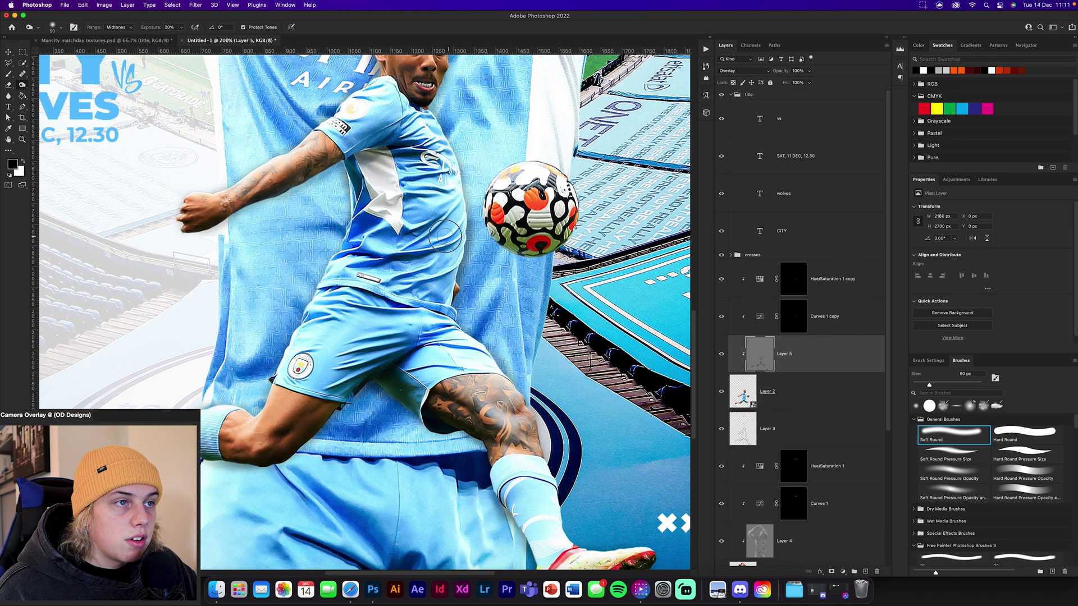
{"action": "scroll", "coordinate": [421, 147], "scroll_direction": "up", "scroll_amount": 4}
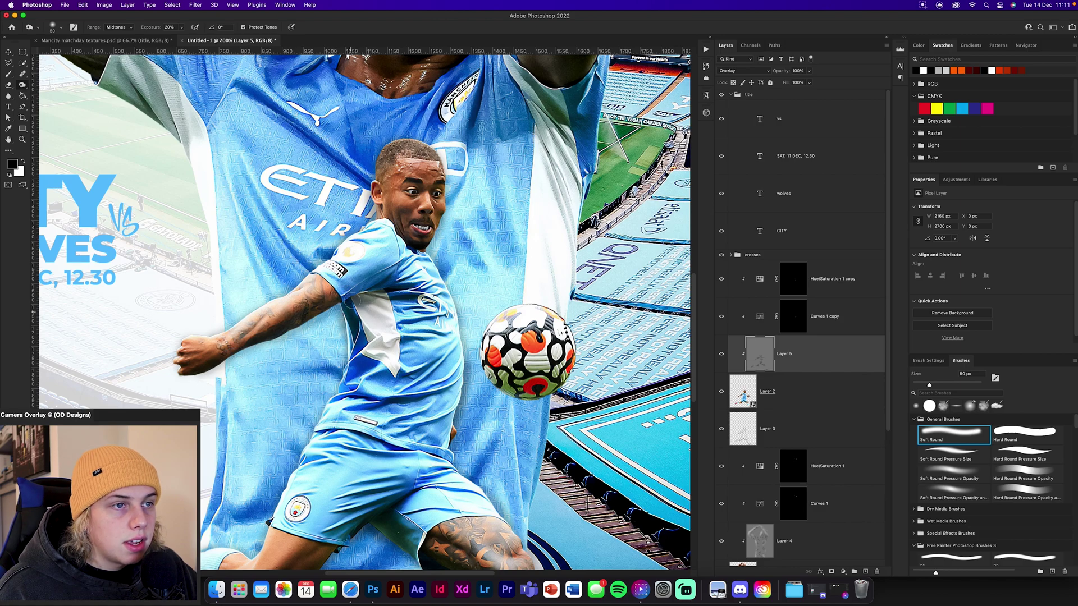
Dodge the midtones along the kicking player's shirt, shorts, legs and boots with a 175 px brush at 11% exposure
{"action": "right_click", "coordinate": [23, 84]}
{"action": "left_click", "coordinate": [53, 94]}
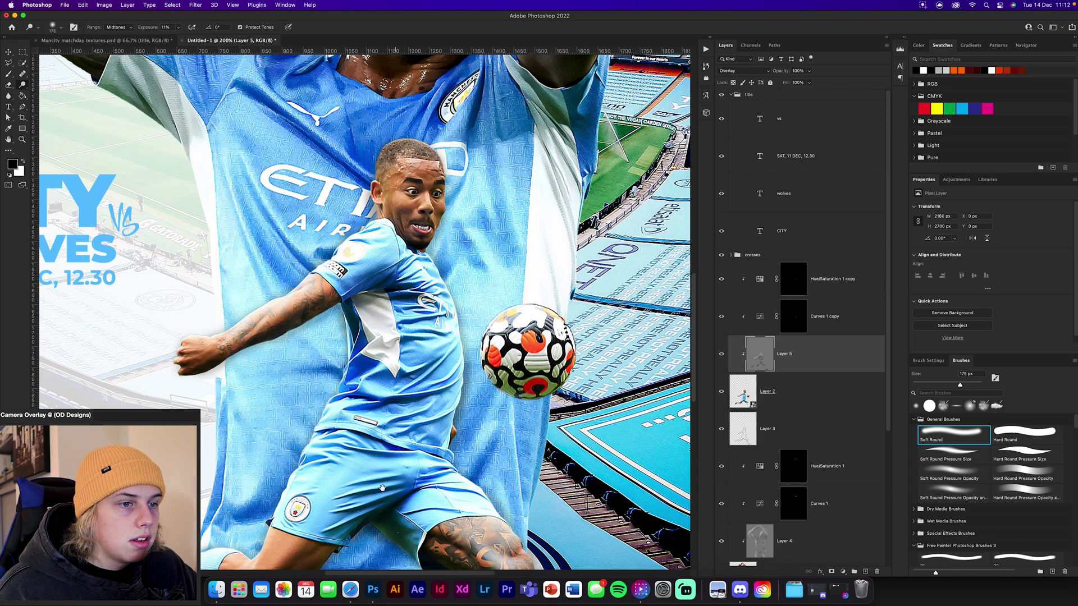
{"action": "left_click_drag", "start_coordinate": [386, 488], "coordinate": [459, 280]}
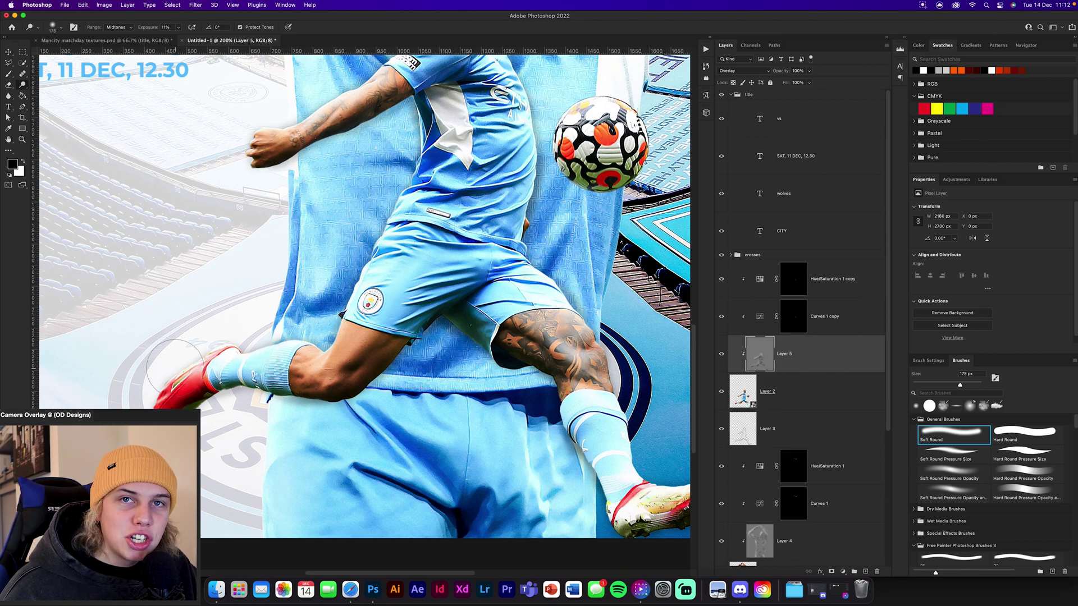
{"action": "left_click_drag", "start_coordinate": [532, 284], "coordinate": [448, 233]}
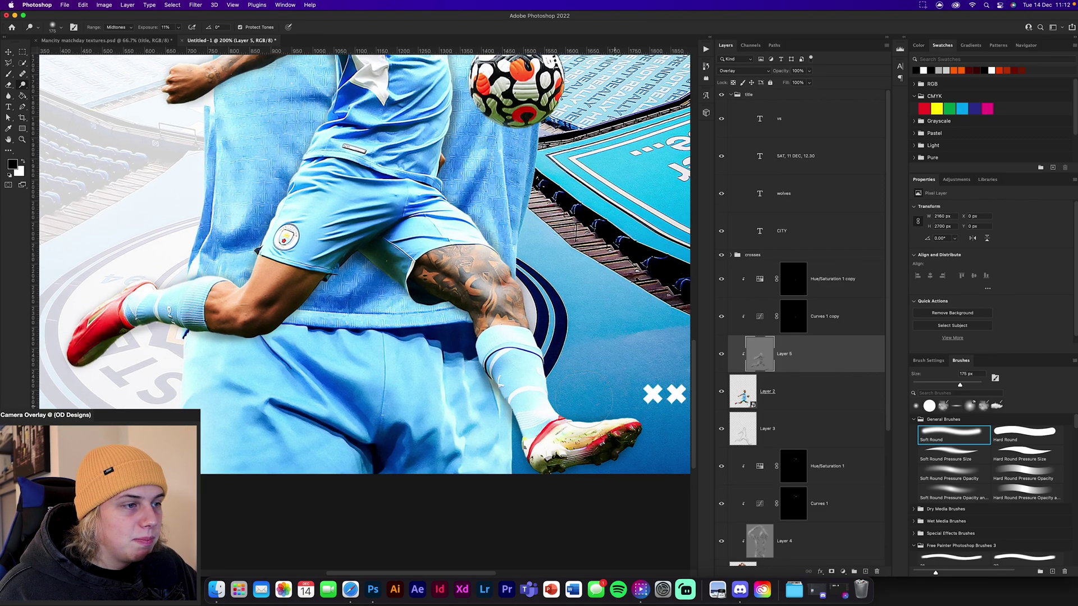
{"action": "scroll", "coordinate": [612, 399], "scroll_direction": "up", "scroll_amount": 10}
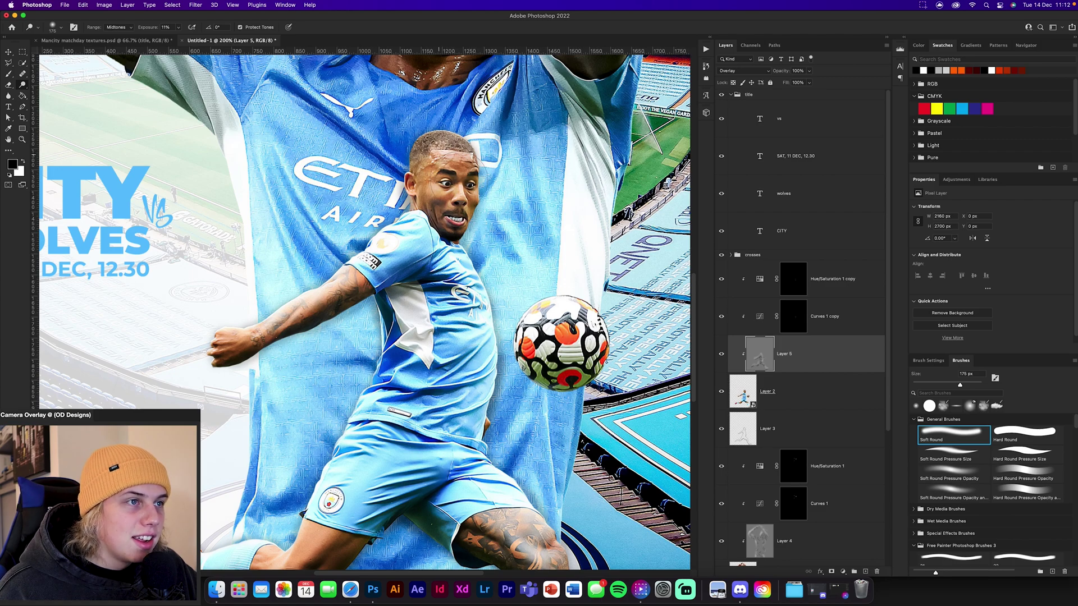
Compare the whole poster with and without the kicking player's dodge-and-burn layer
{"action": "key", "text": "super+minus"}
{"action": "key", "text": "super+minus"}
{"action": "key", "text": "super+minus"}
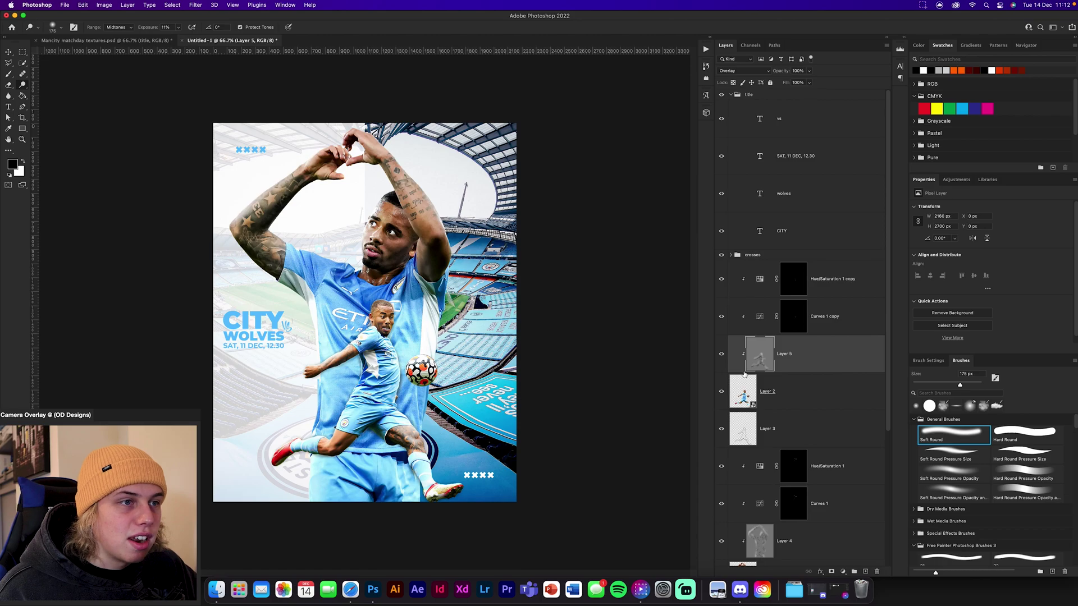
{"action": "left_click", "coordinate": [722, 354]}
{"action": "left_click", "coordinate": [721, 354]}
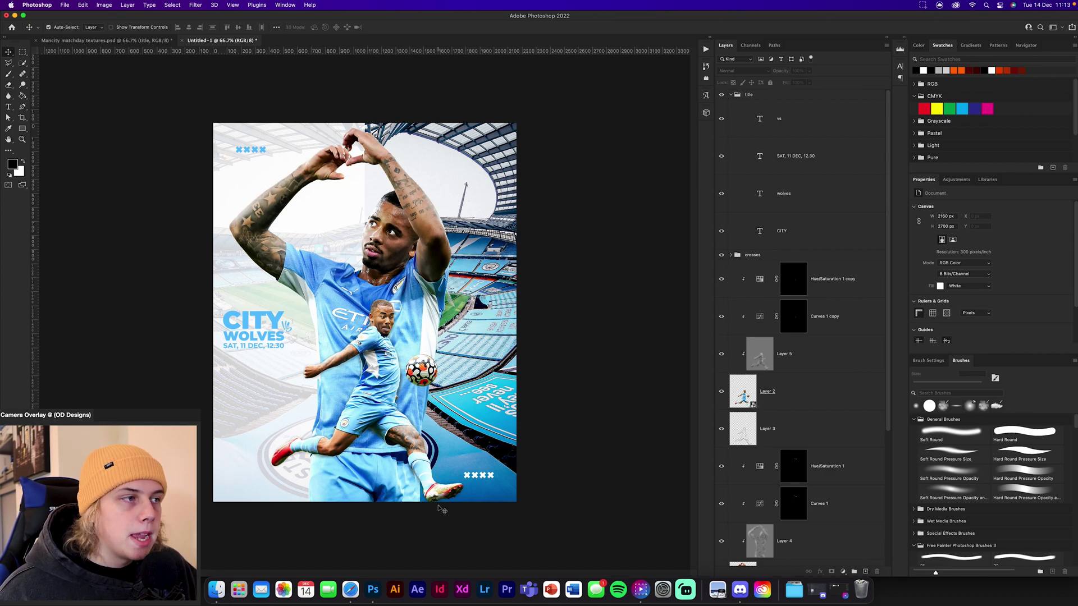
Stamp all visible layers into a new layer above the collapsed title group and convert it to a smart object
{"action": "left_click", "coordinate": [746, 94]}
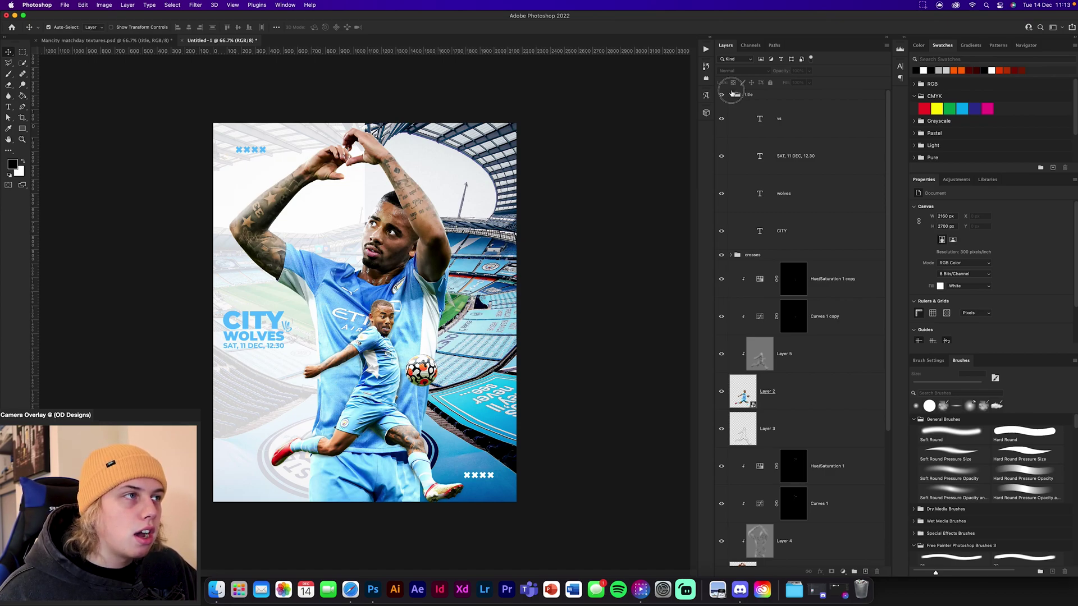
{"action": "left_click", "coordinate": [730, 94]}
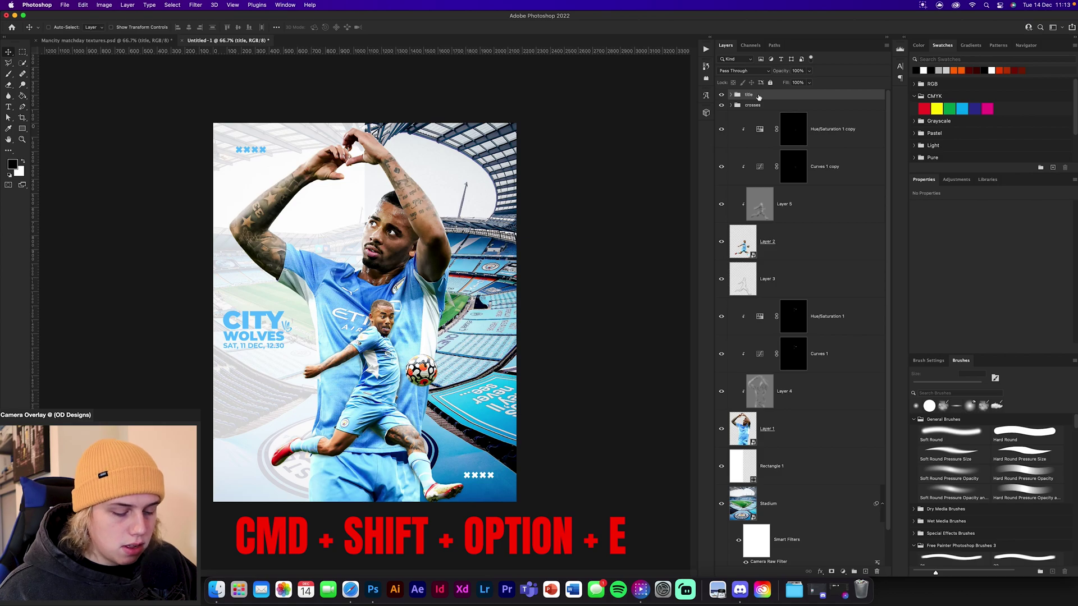
{"action": "key", "text": "cmd+shift+alt+e"}
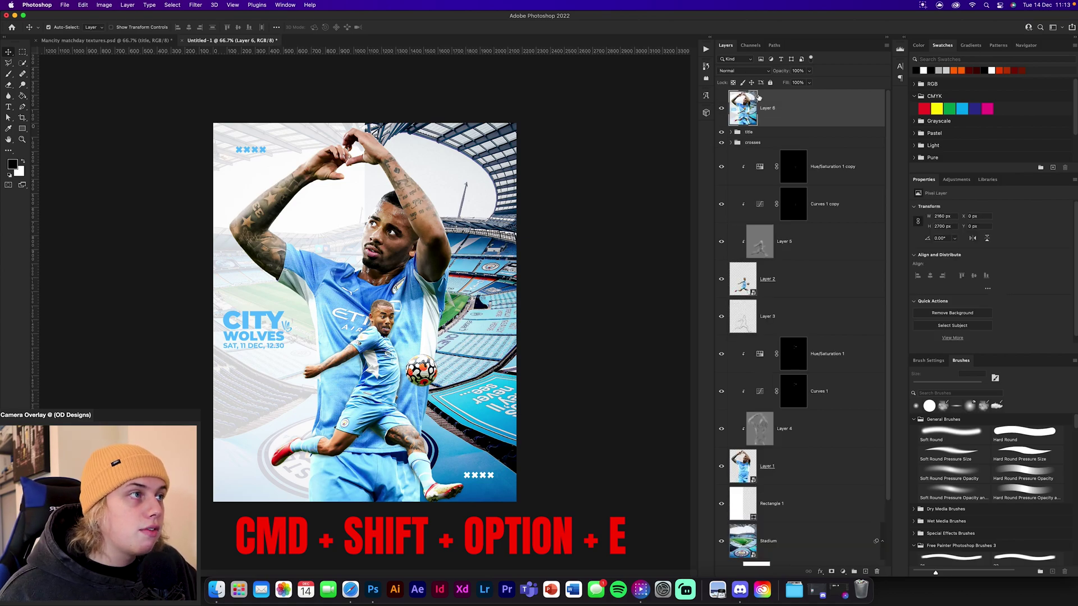
{"action": "right_click", "coordinate": [805, 111]}
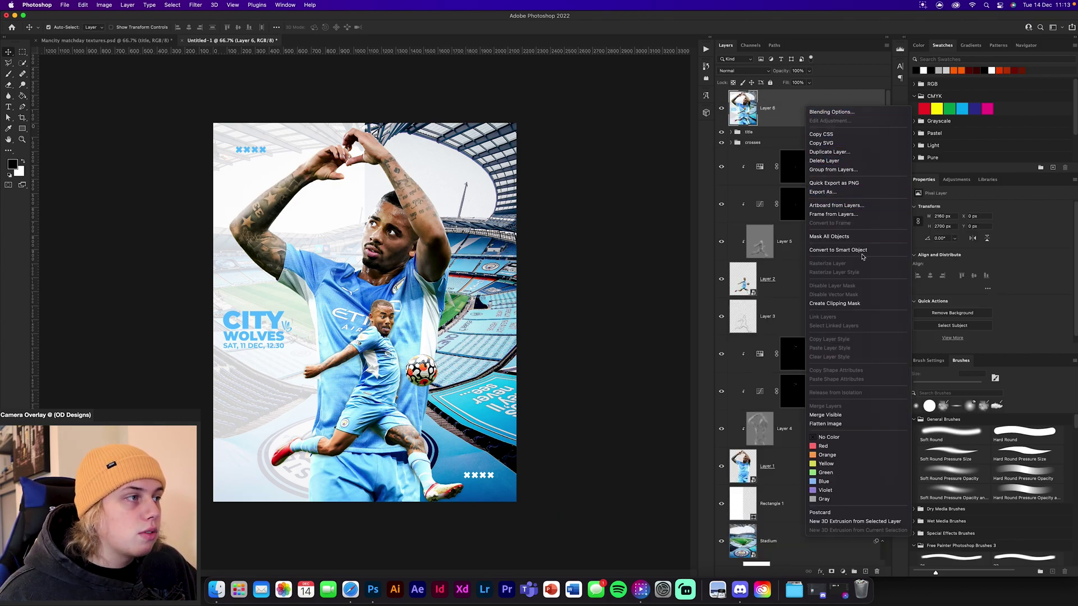
{"action": "key", "text": "Return"}
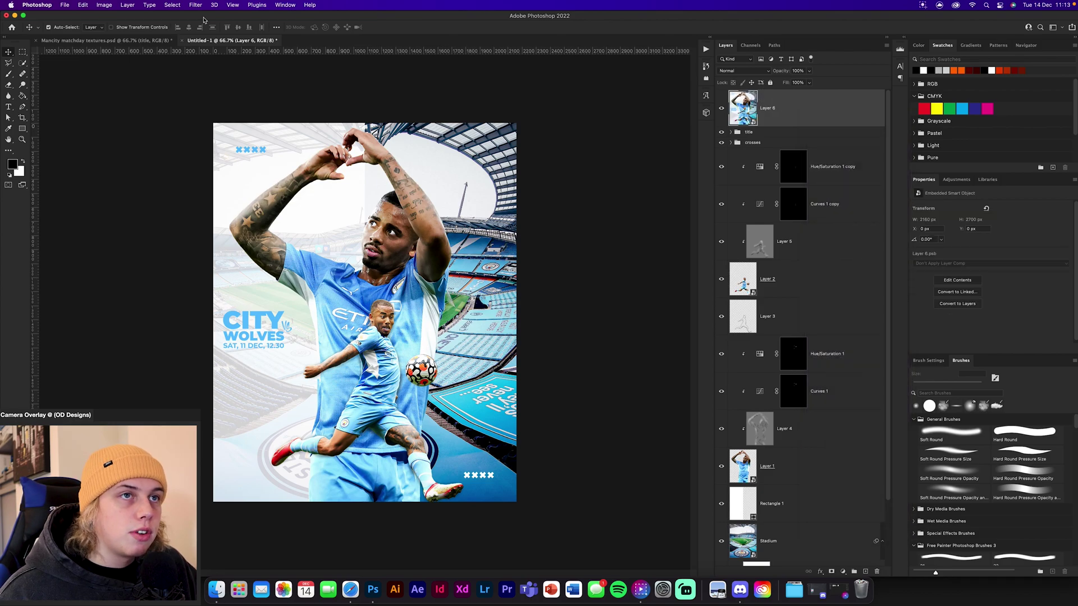
Apply Camera Raw with Contrast +10, Highlights -7, Shadows -5, Whites +8, Blacks -3, Texture +9, Clarity +8, Dehaze +5, Vibrance +6 and Saturation +14
{"action": "left_click", "coordinate": [197, 5]}
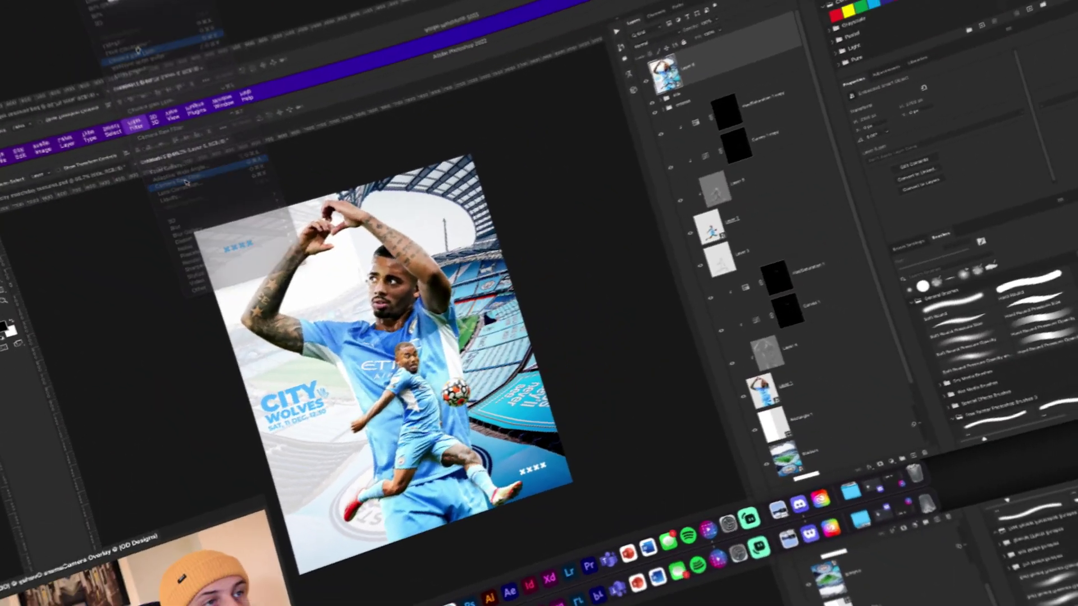
{"action": "left_click", "coordinate": [223, 68]}
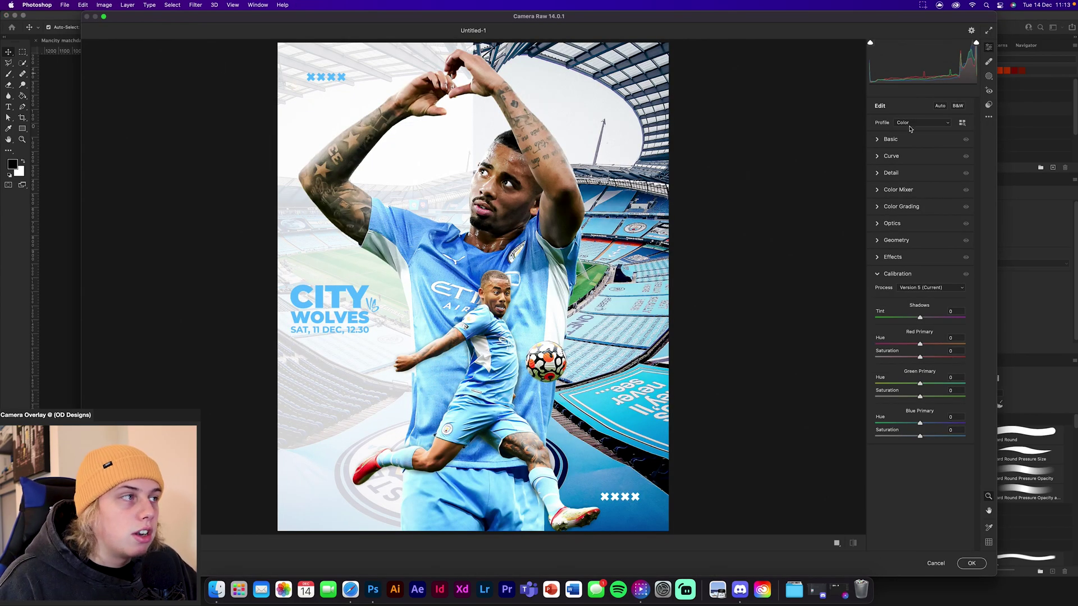
{"action": "left_click", "coordinate": [877, 140]}
{"action": "left_click_drag", "start_coordinate": [920, 220], "coordinate": [926, 357]}
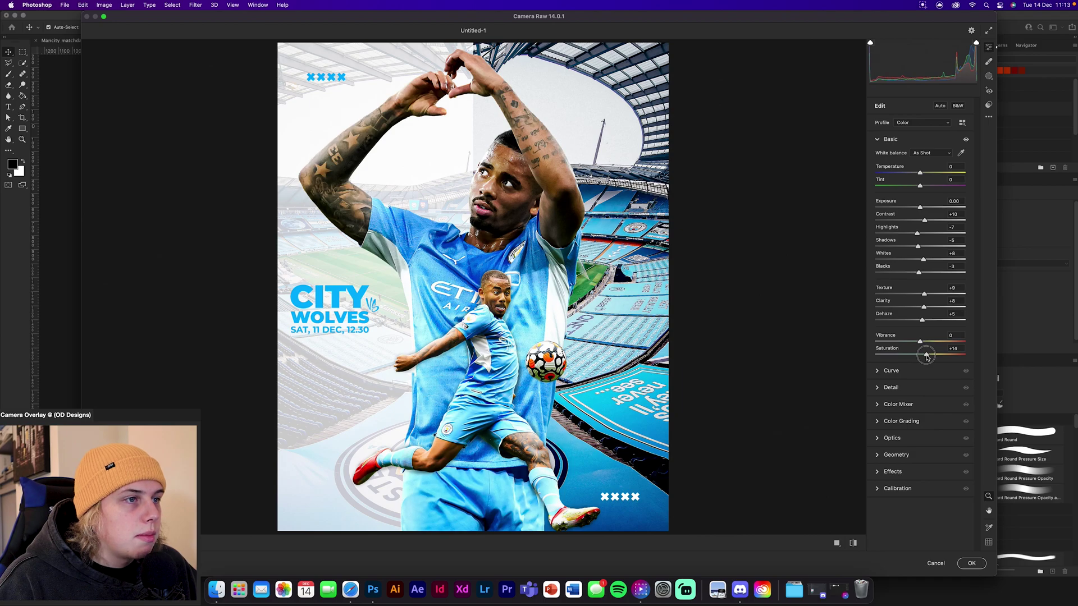
{"action": "left_click_drag", "start_coordinate": [926, 355], "coordinate": [923, 344]}
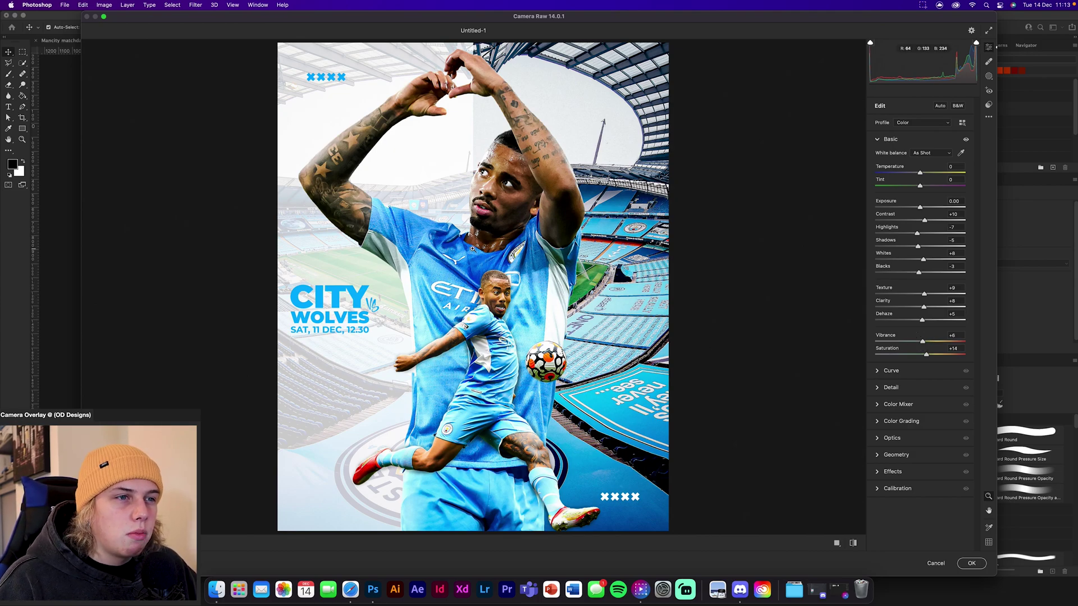
Brighten the poster with a point curve, raising one upper point to input 166 and output 187
{"action": "left_click", "coordinate": [892, 371]}
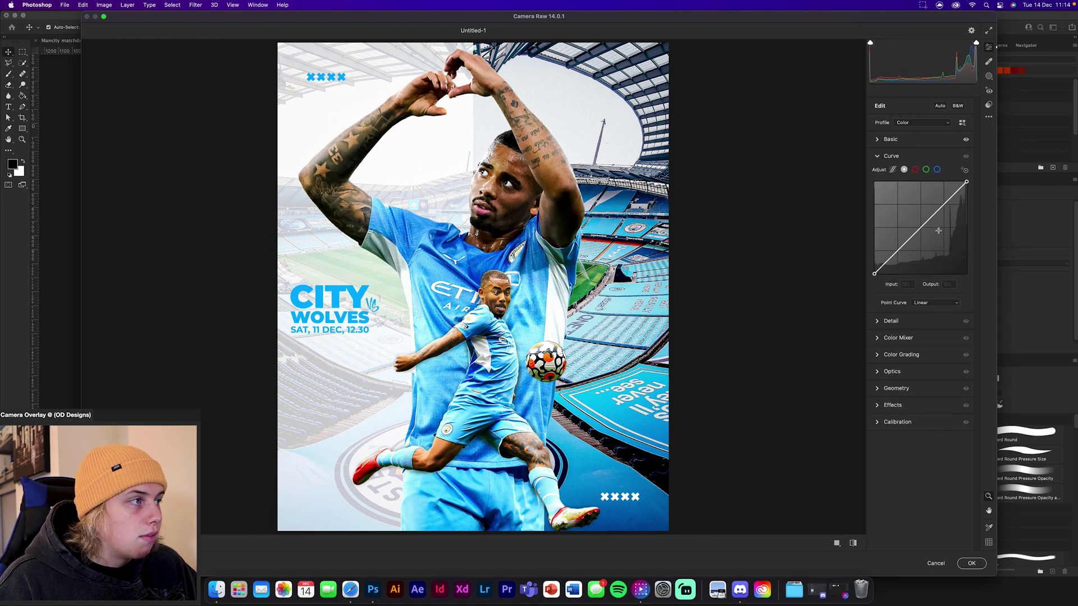
{"action": "left_click", "coordinate": [936, 207]}
{"action": "left_click_drag", "start_coordinate": [934, 208], "coordinate": [934, 206]}
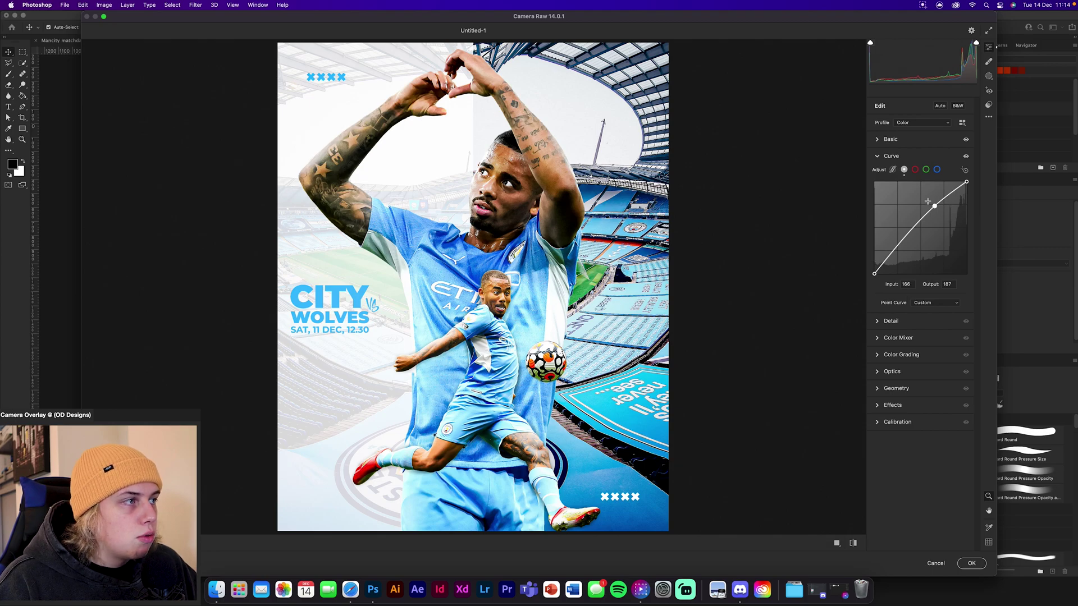
Set Sharpening to 16, Noise Reduction to 12 and Color Noise Reduction to 12
{"action": "left_click", "coordinate": [879, 322]}
{"action": "left_click_drag", "start_coordinate": [876, 194], "coordinate": [889, 212]}
{"action": "left_click", "coordinate": [888, 227]}
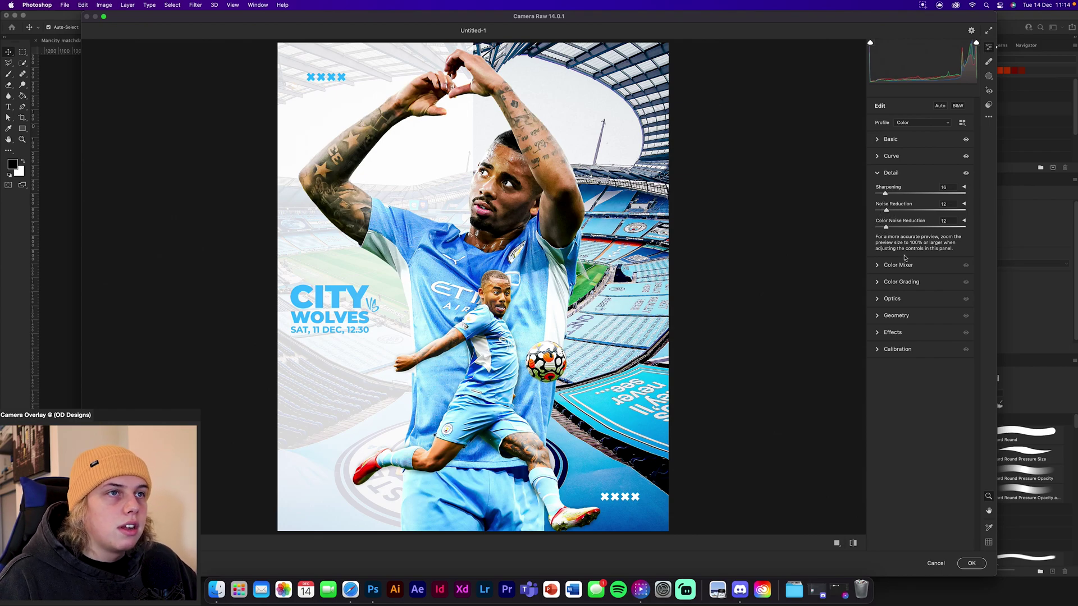
Show the before and after views side by side and shift the hues to Greens +6, Aquas +14 and Blues -7
{"action": "left_click", "coordinate": [837, 543]}
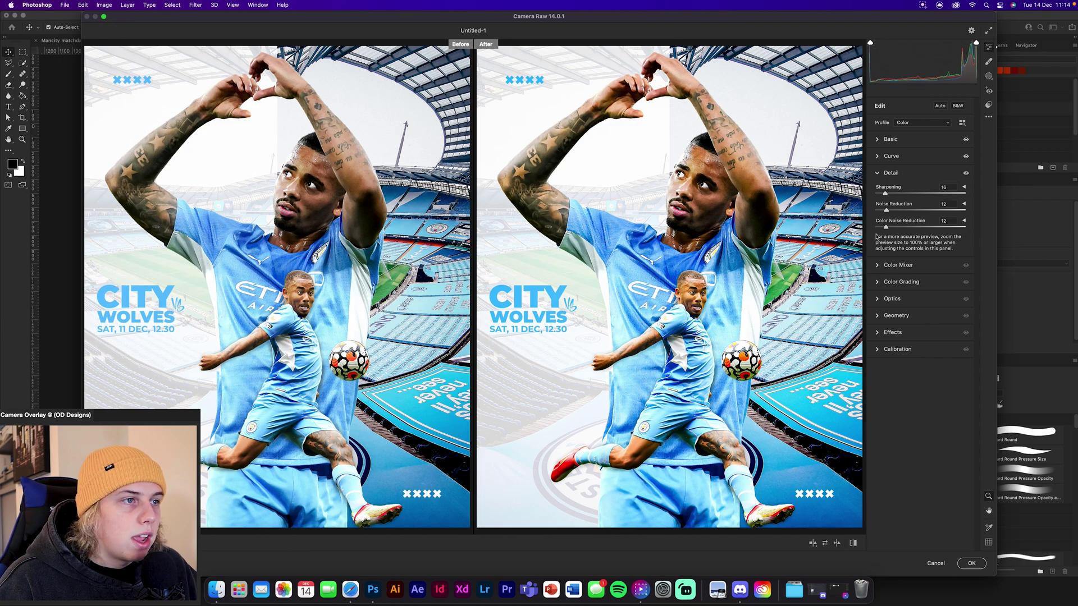
{"action": "left_click", "coordinate": [876, 265]}
{"action": "left_click_drag", "start_coordinate": [920, 304], "coordinate": [917, 307]}
{"action": "left_click", "coordinate": [926, 291]}
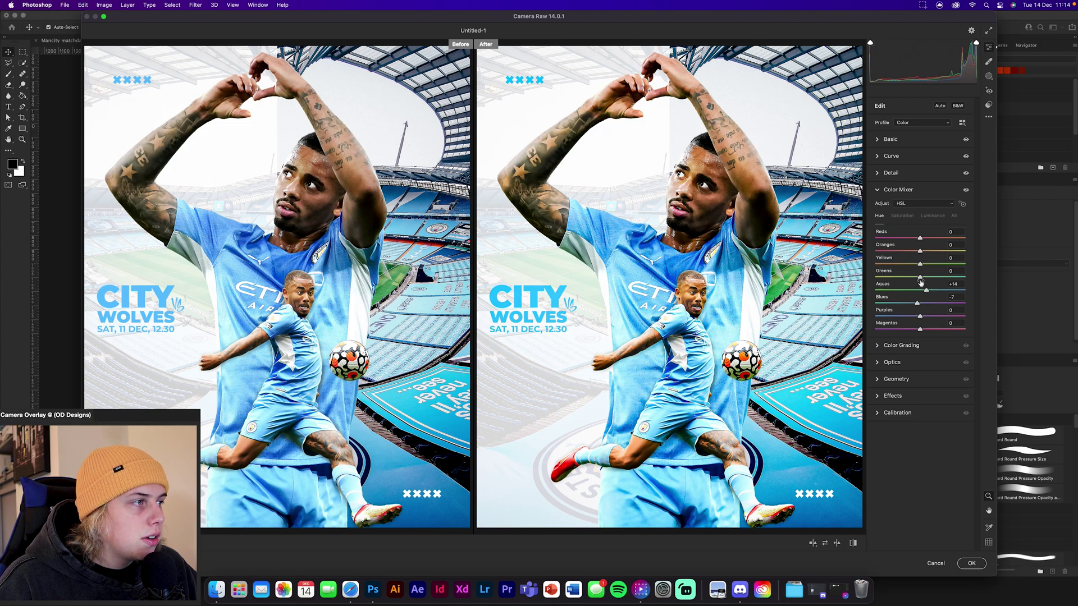
{"action": "left_click_drag", "start_coordinate": [921, 278], "coordinate": [924, 278]}
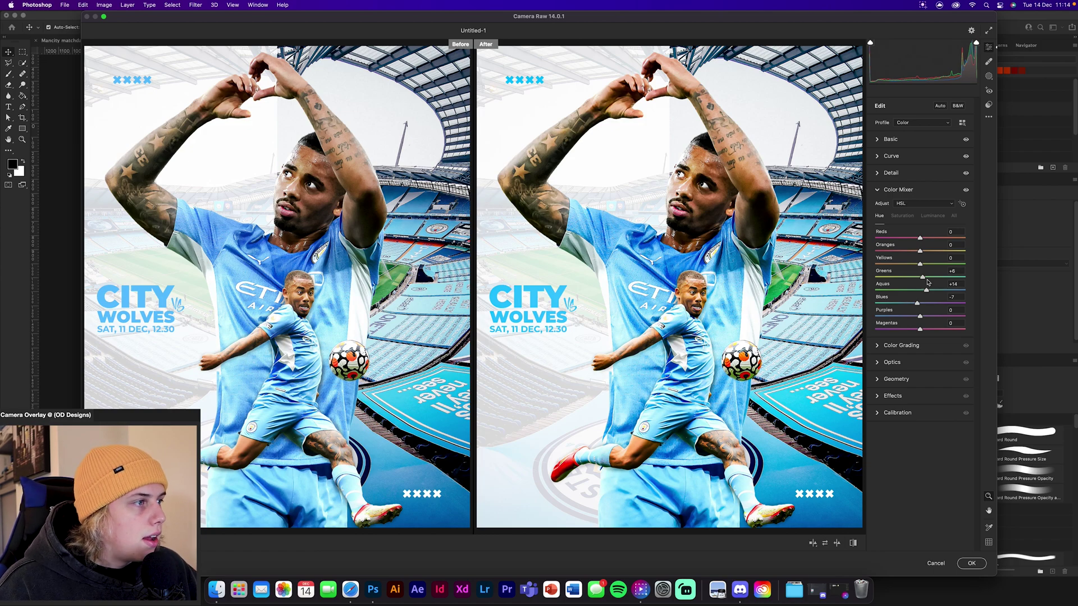
Leave color grading and optics at their defaults and add Grain 15 and Vignetting -14 as effects
{"action": "left_click", "coordinate": [881, 347]}
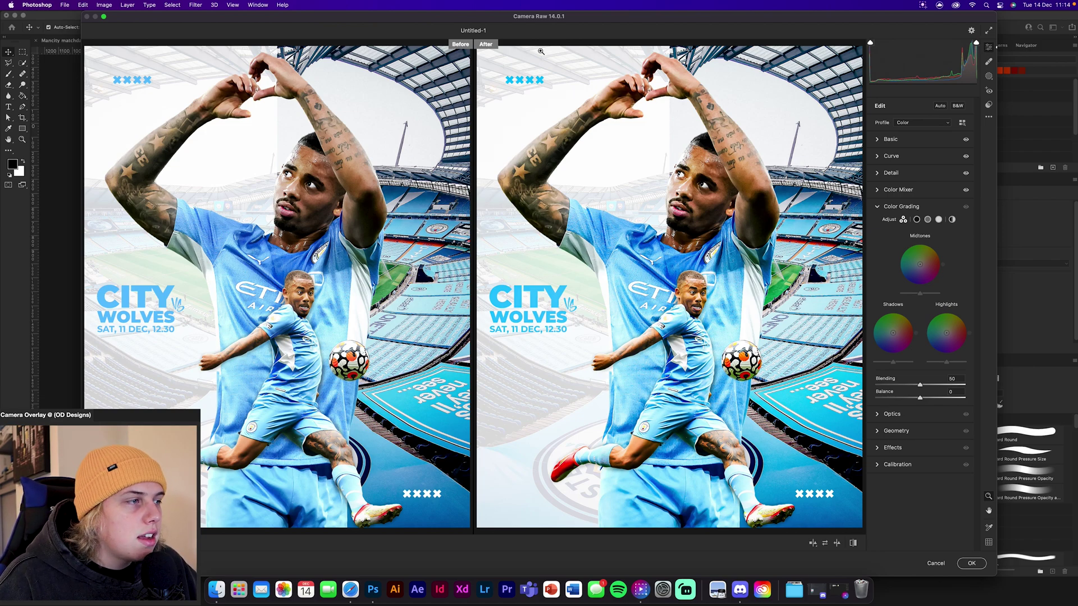
{"action": "left_click", "coordinate": [882, 414]}
{"action": "left_click", "coordinate": [877, 314]}
{"action": "left_click_drag", "start_coordinate": [877, 279], "coordinate": [890, 278]}
{"action": "left_click_drag", "start_coordinate": [920, 323], "coordinate": [914, 324]}
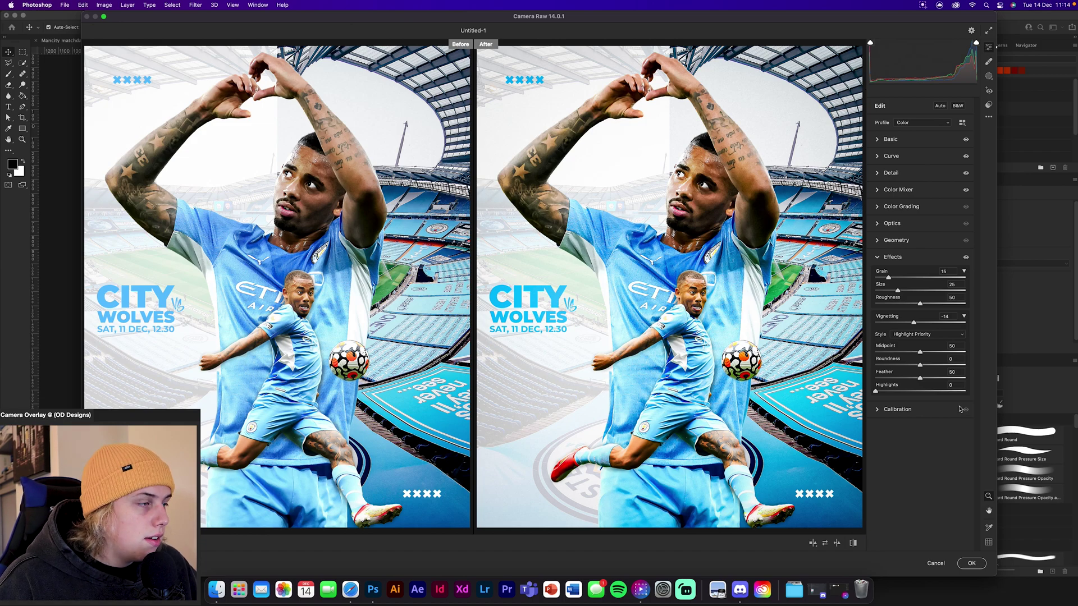
Set the blue primary saturation to +10 and apply the Camera Raw adjustments to the merged layer
{"action": "left_click", "coordinate": [896, 409]}
{"action": "left_click_drag", "start_coordinate": [919, 436], "coordinate": [926, 439]}
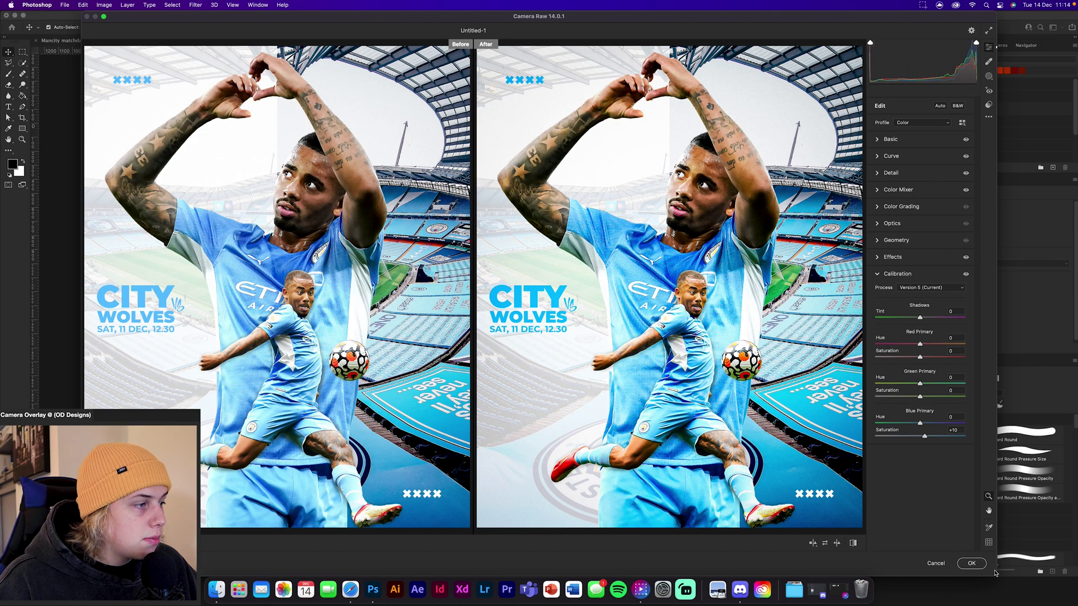
{"action": "left_click", "coordinate": [972, 563]}
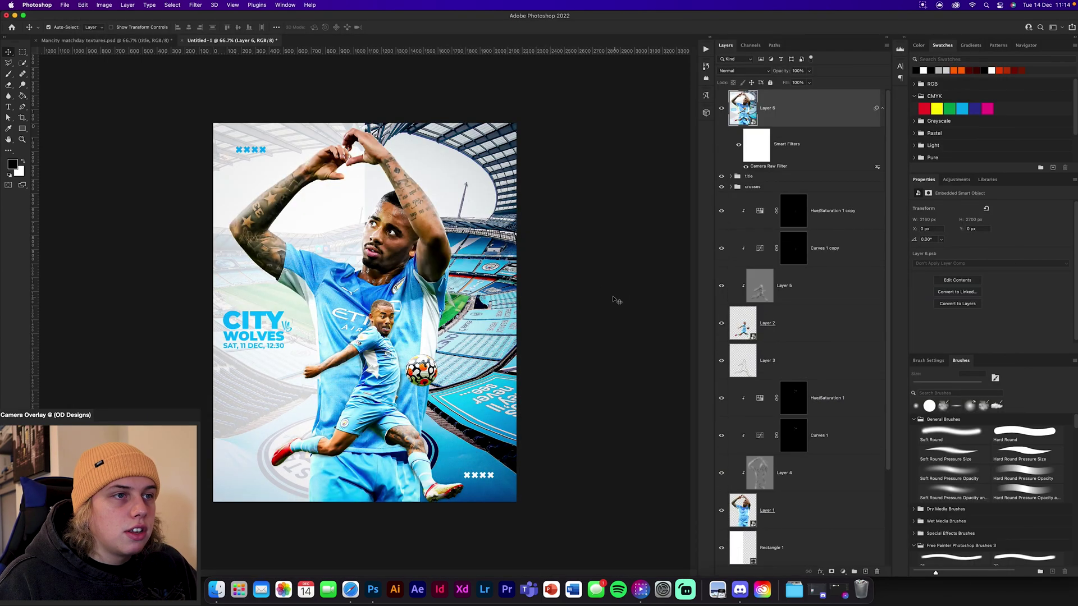
Compare the poster with and without the color-graded merged layer
{"action": "left_click", "coordinate": [722, 108]}
{"action": "left_click", "coordinate": [721, 108]}
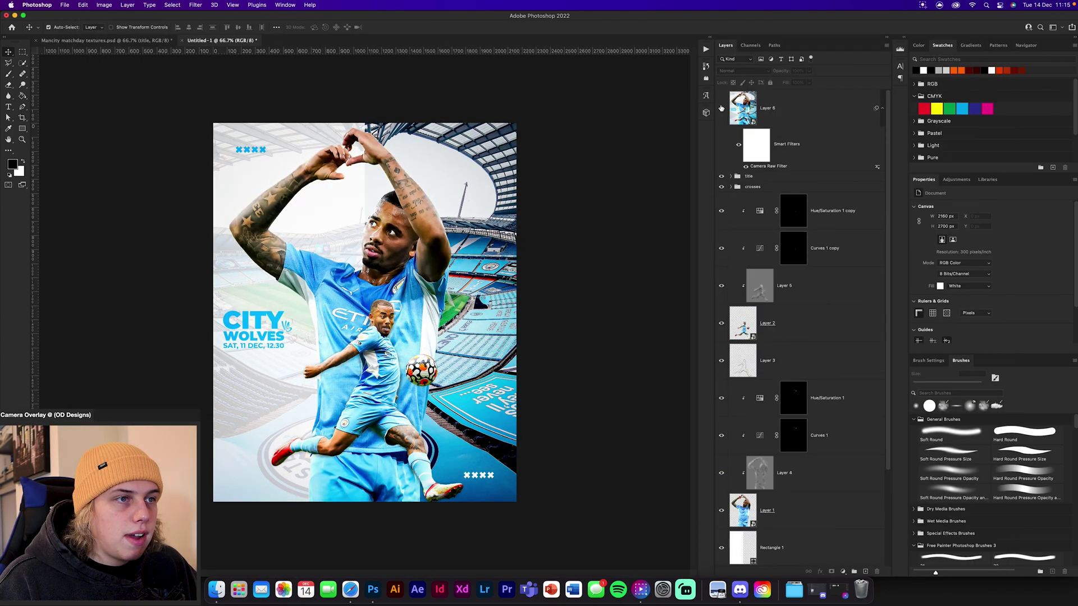